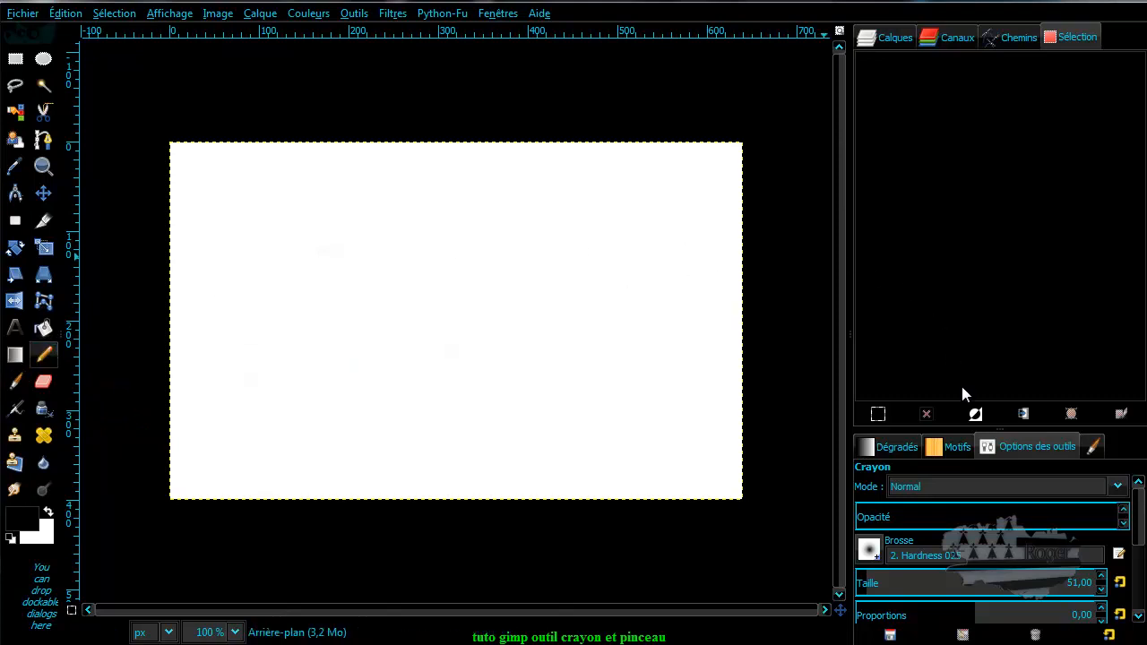
Enlarge the pencil's tool options area and view the available blending modes, keeping Normal.
drag(955, 417, 955, 224)
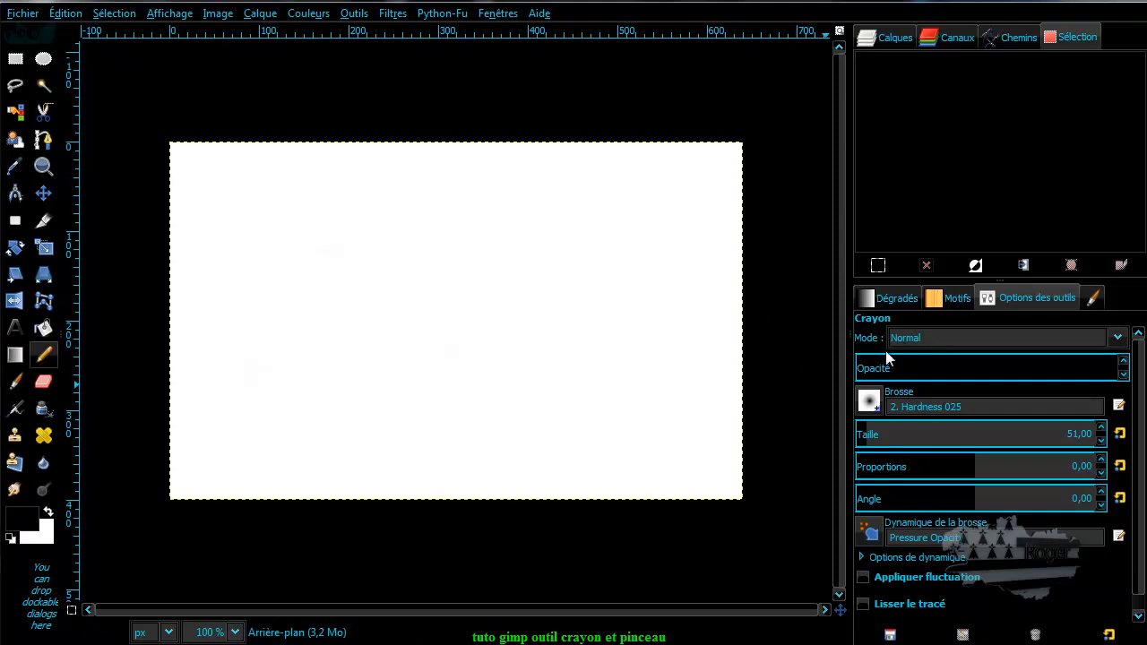
click(951, 336)
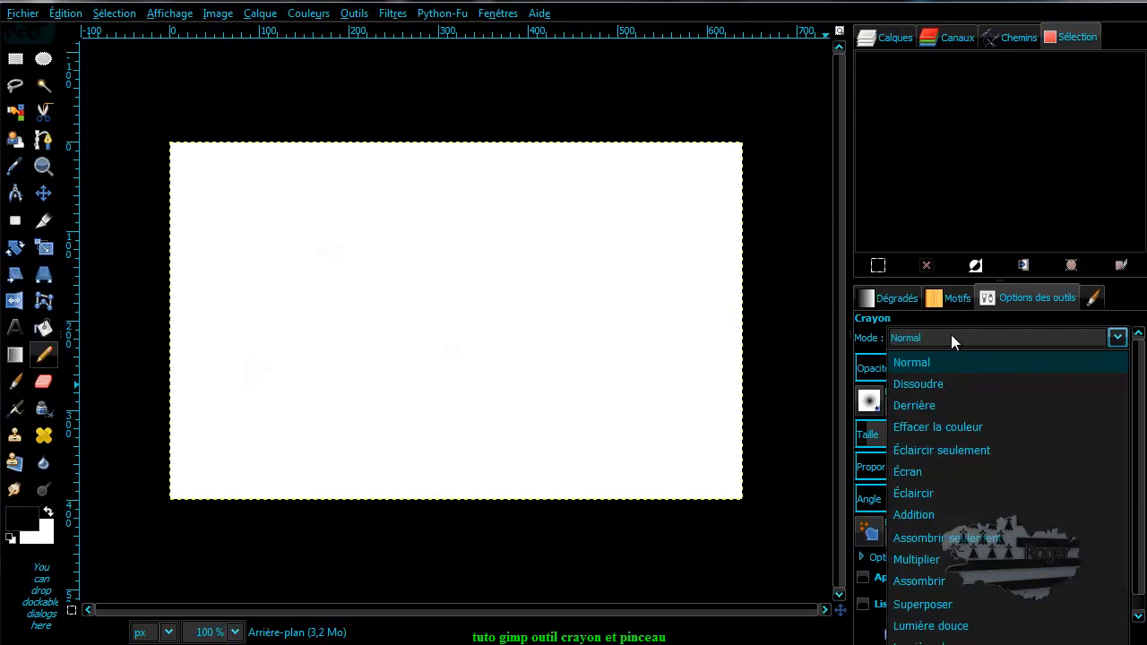
click(951, 334)
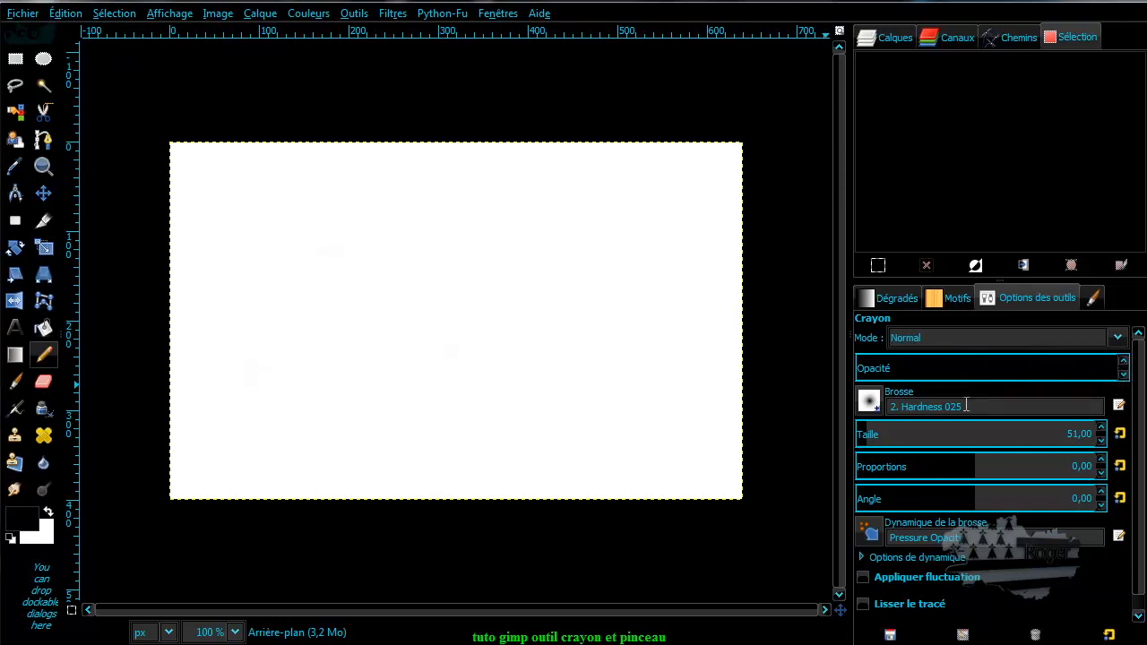
Browse the available brushes and choose 2. Hardness 075 for the pencil.
click(869, 401)
scroll(938, 528, down, 2)
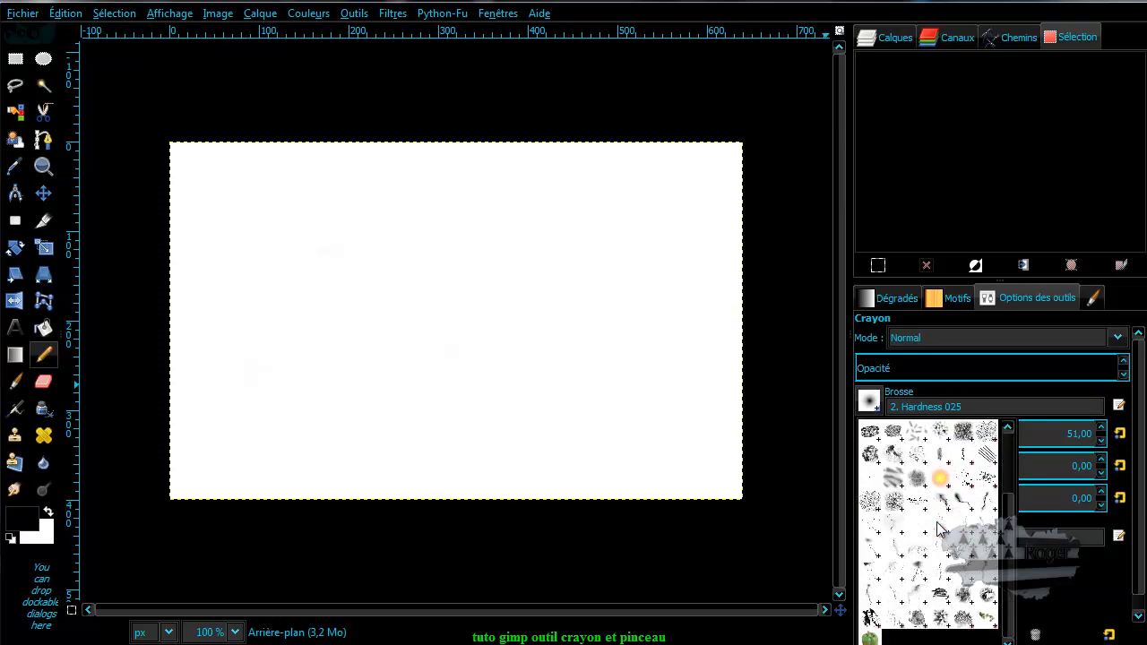
scroll(939, 528, up, 3)
scroll(939, 529, down, 3)
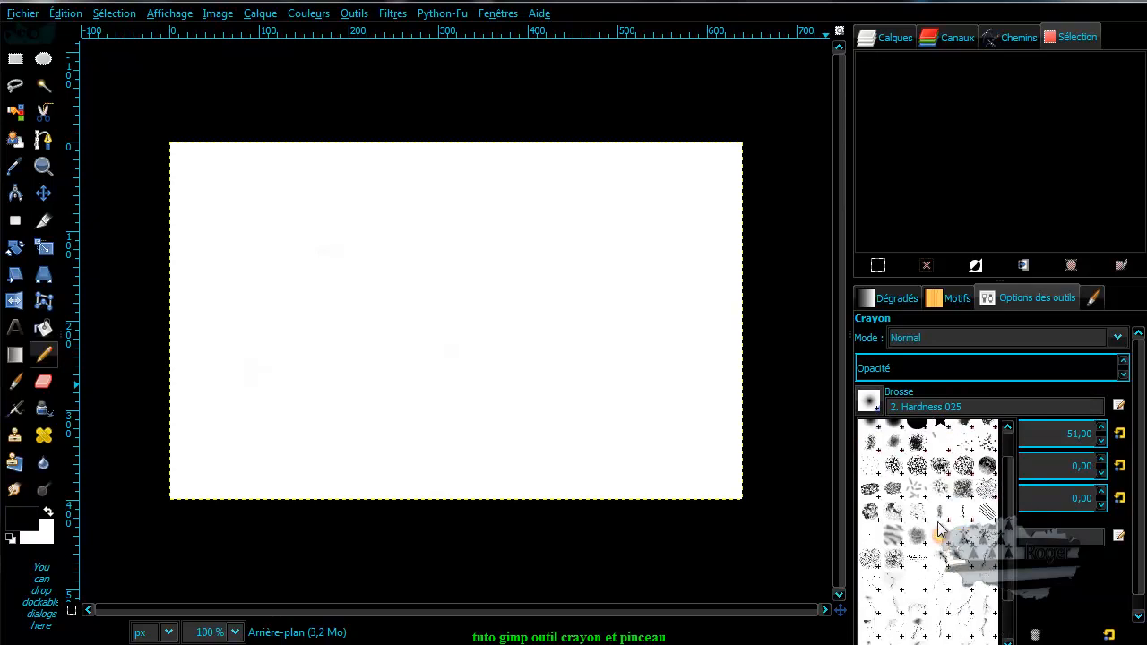
scroll(939, 528, up, 1)
scroll(939, 528, down, 1)
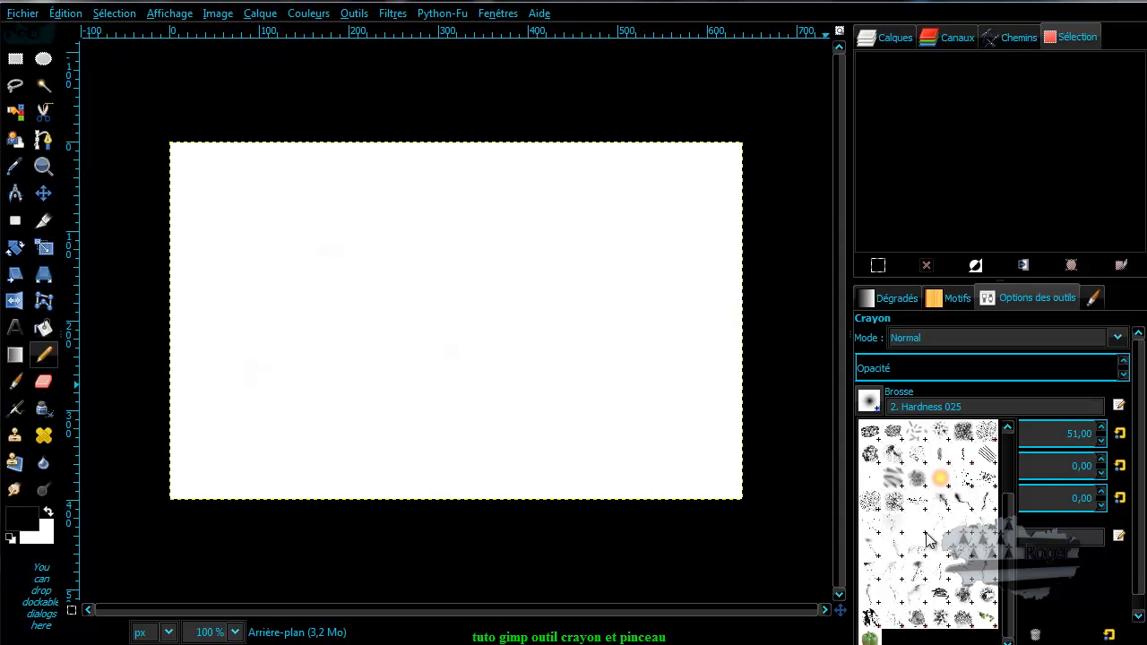
drag(1004, 536, 999, 444)
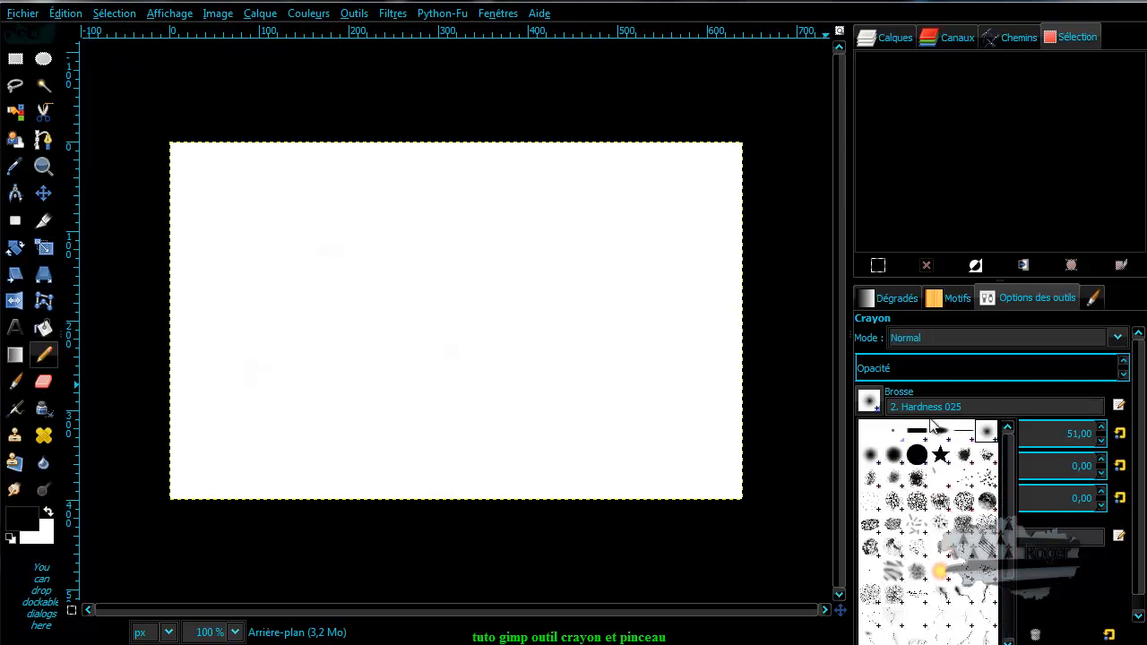
click(895, 455)
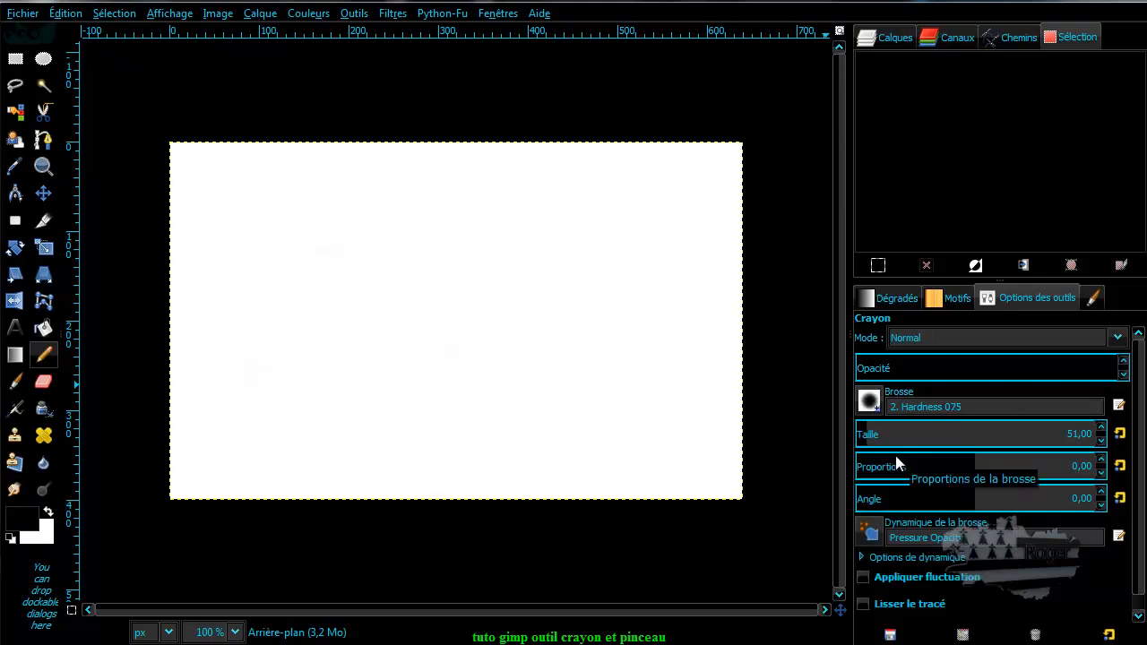
Try the Galaxy, Big brush for the pencil and switch back to 2. Hardness 075.
click(869, 405)
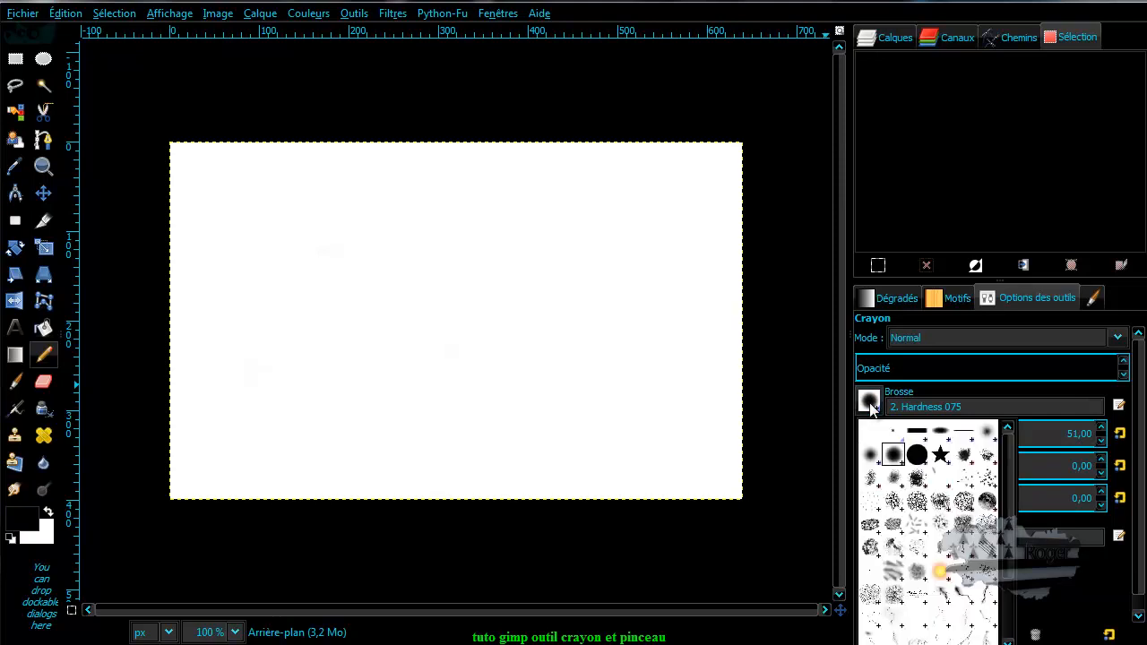
click(893, 459)
click(968, 531)
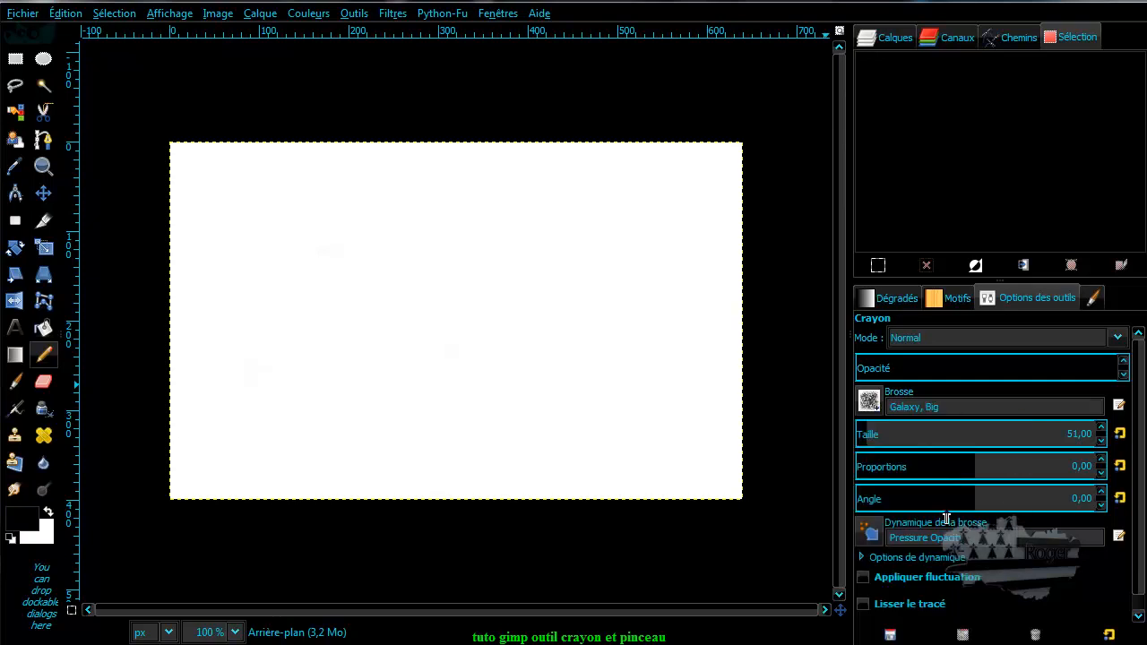
click(869, 401)
click(965, 527)
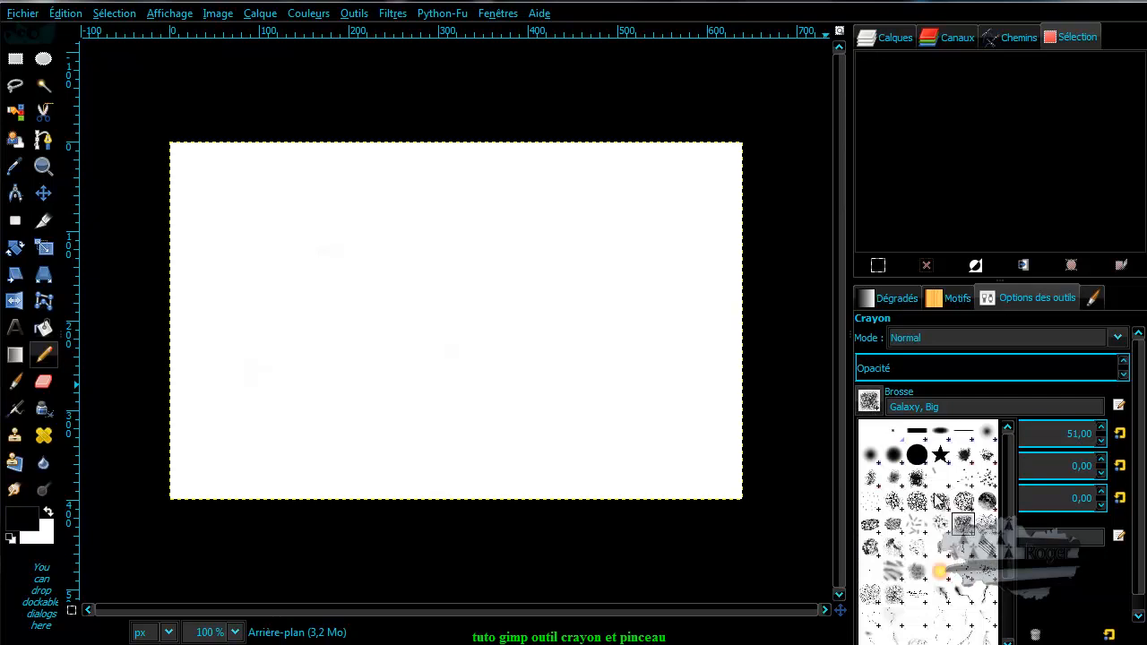
click(897, 455)
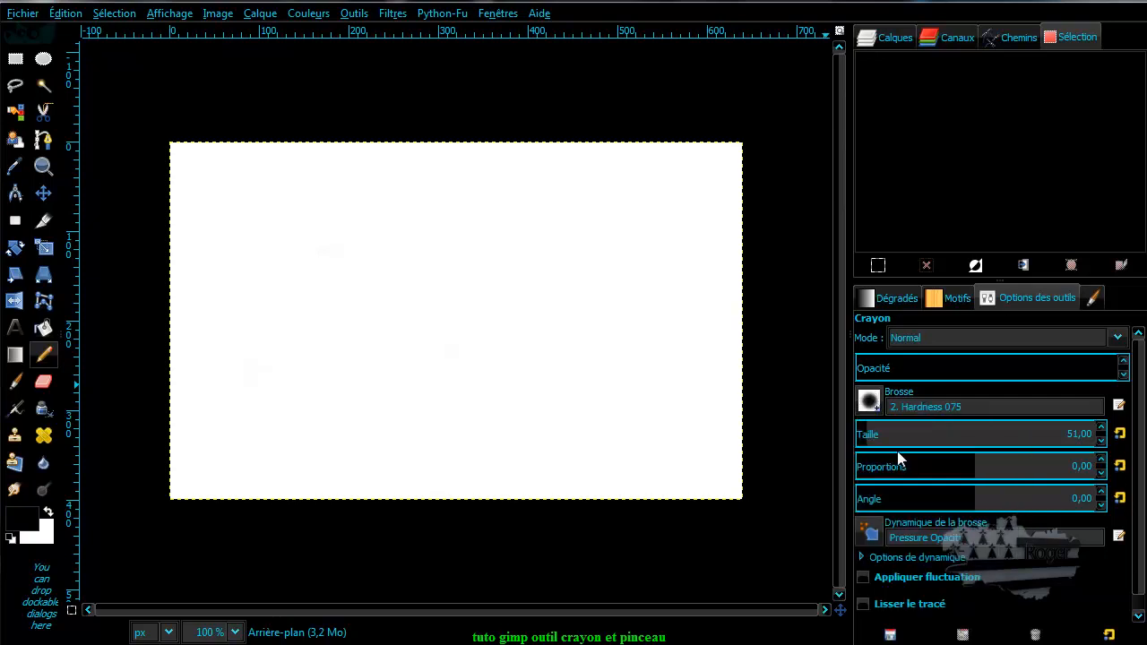
Detach the tool options into a floating window and make it wide and tall enough to show all pencil settings.
click(868, 398)
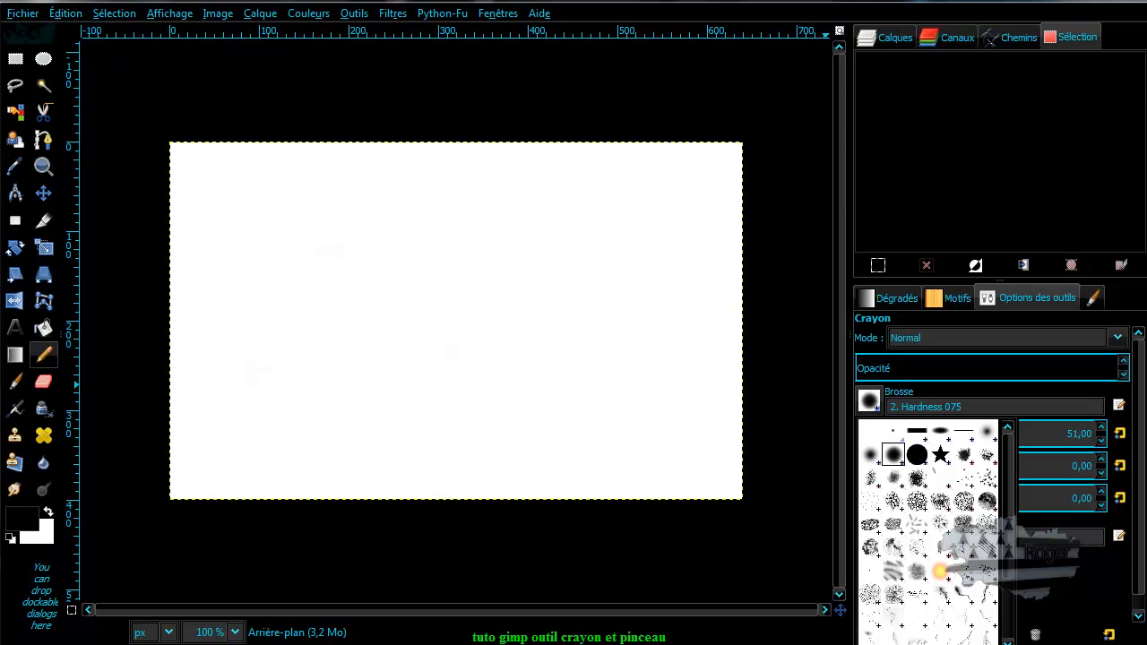
click(1039, 296)
drag(1038, 298, 842, 78)
drag(867, 3, 887, 61)
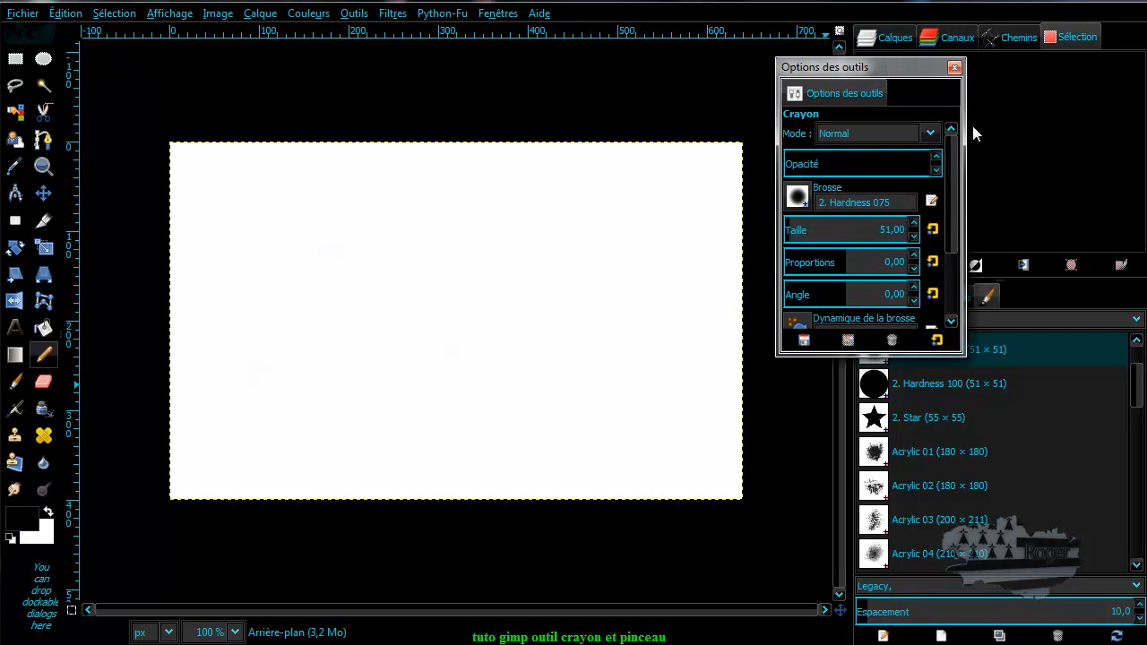
drag(966, 127, 1113, 128)
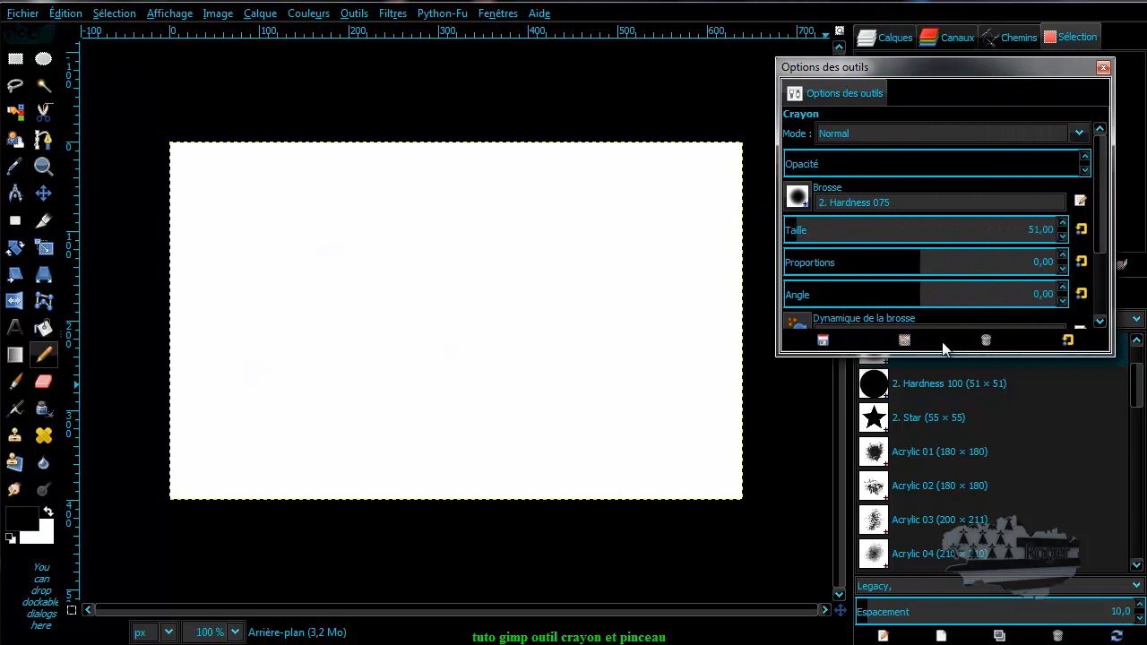
drag(938, 354, 949, 615)
drag(944, 72, 951, 22)
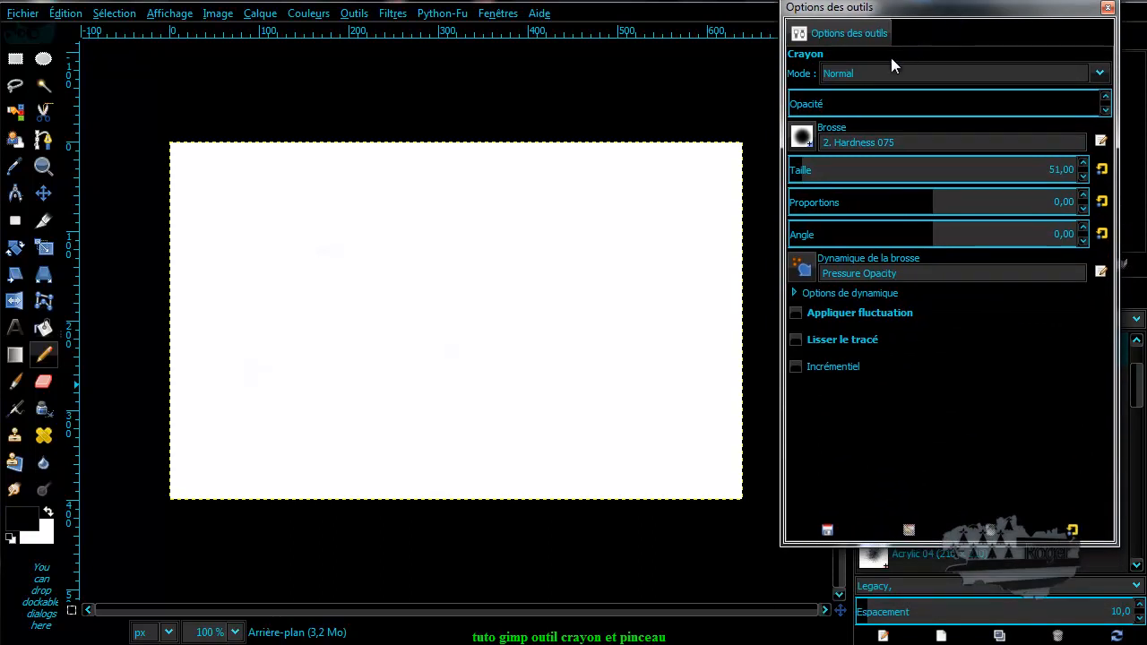
Show the brush choices in the floating tool options and shrink their previews by two sizes.
click(802, 139)
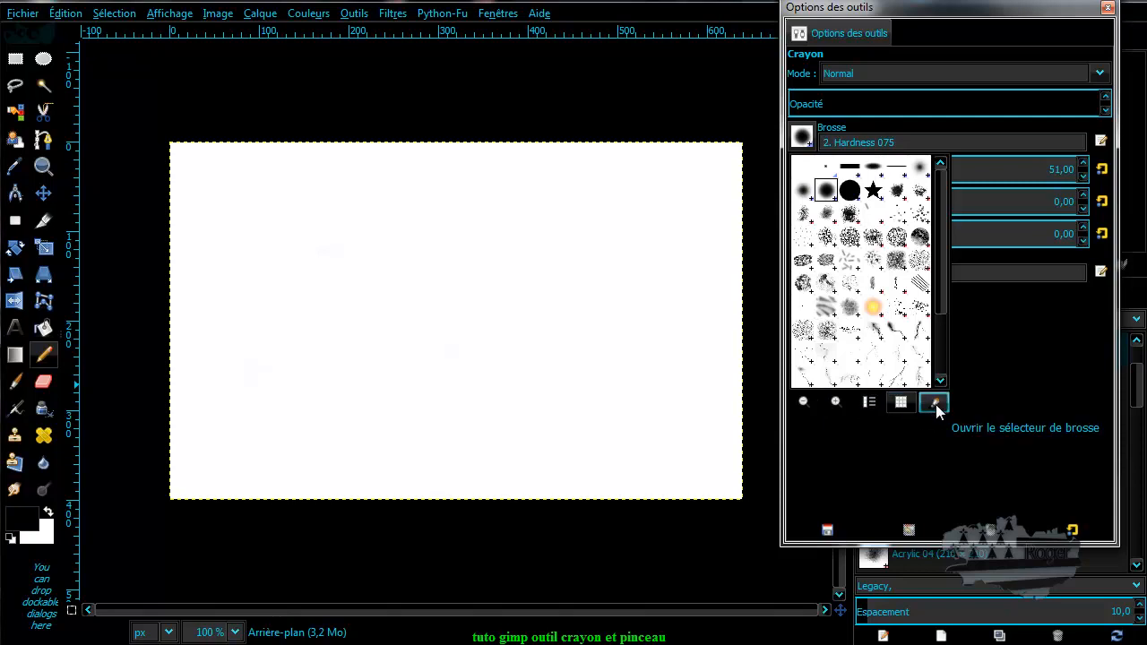
click(804, 403)
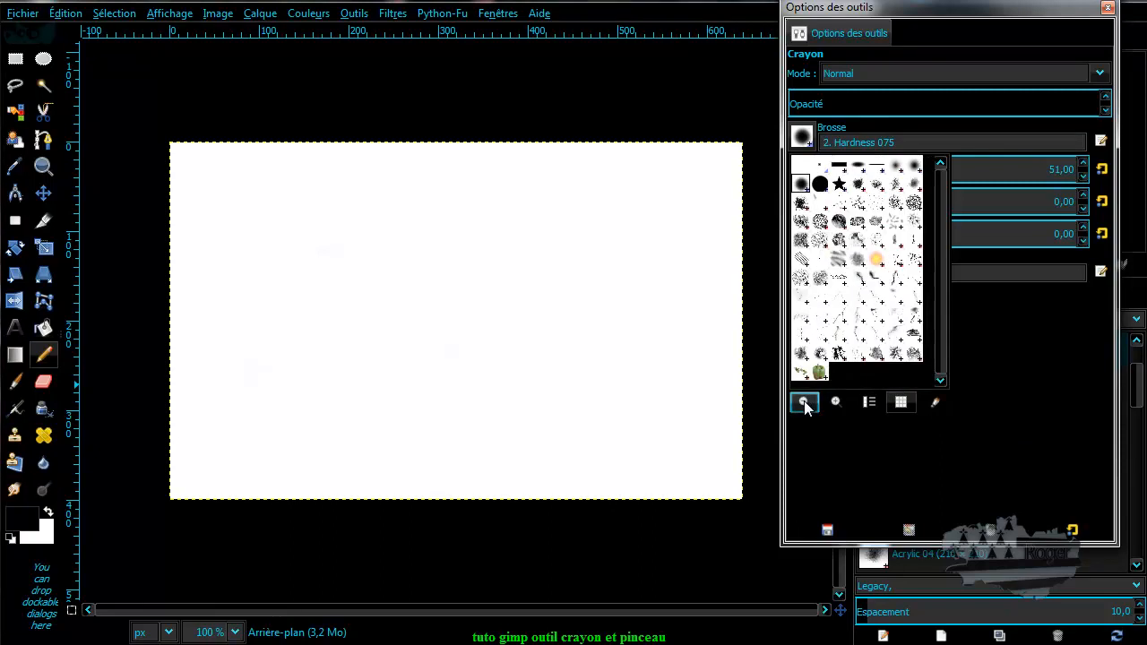
click(803, 403)
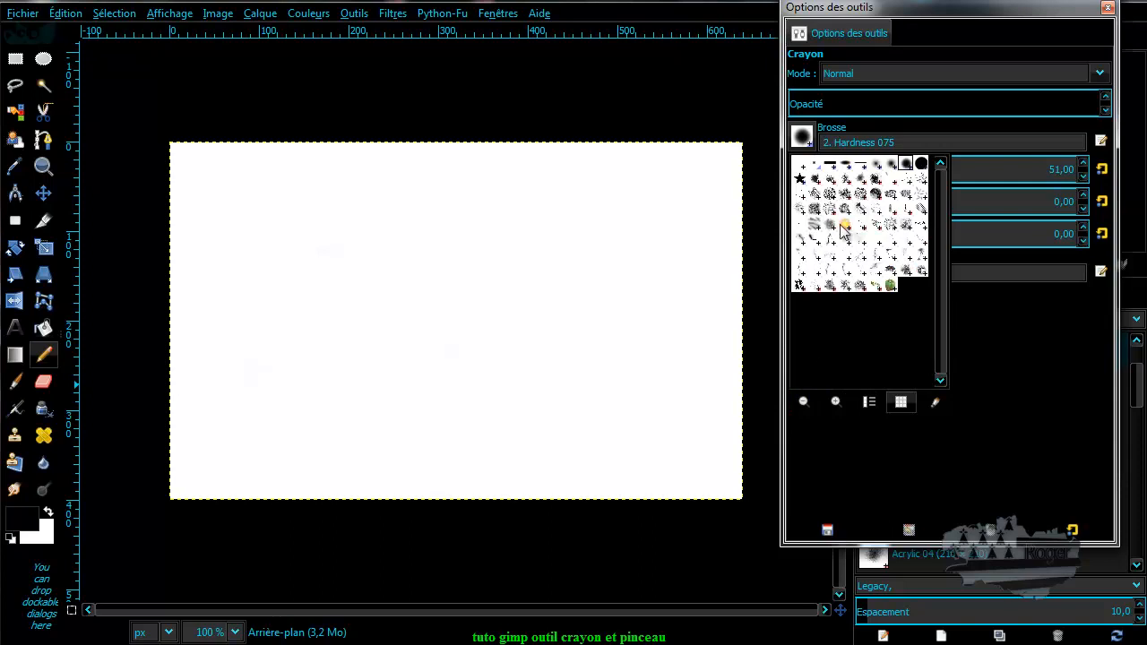
Enlarge the brush previews to a two-column grid and examine the brushes through to the last one.
click(836, 404)
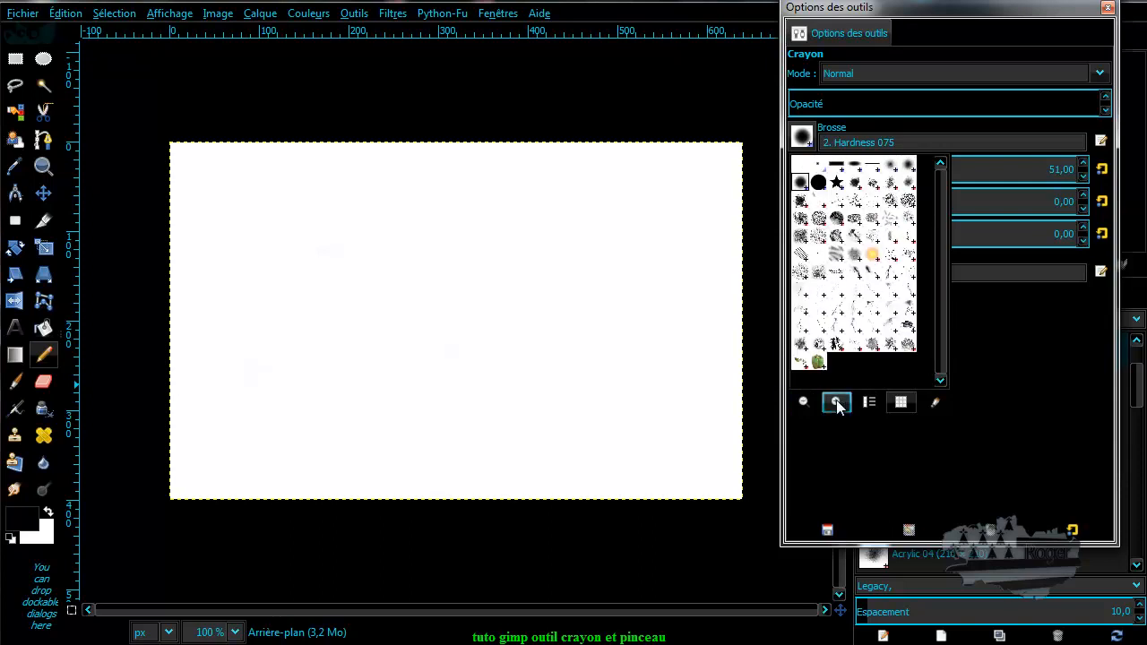
click(836, 402)
click(836, 402)
click(836, 402)
click(836, 402)
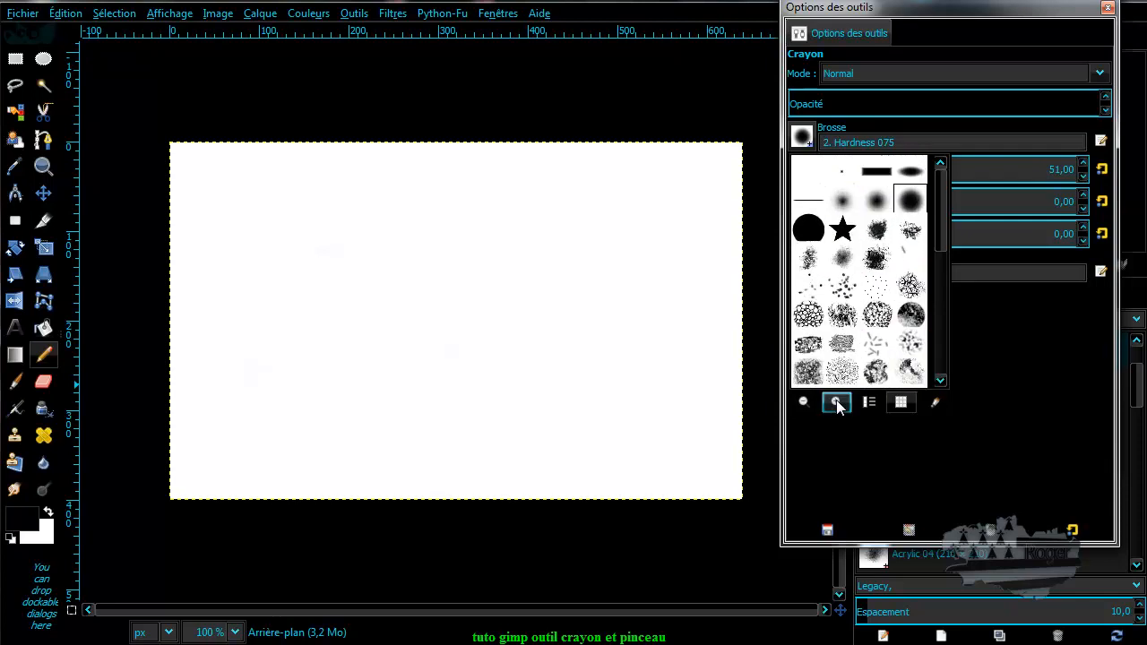
click(836, 401)
click(836, 402)
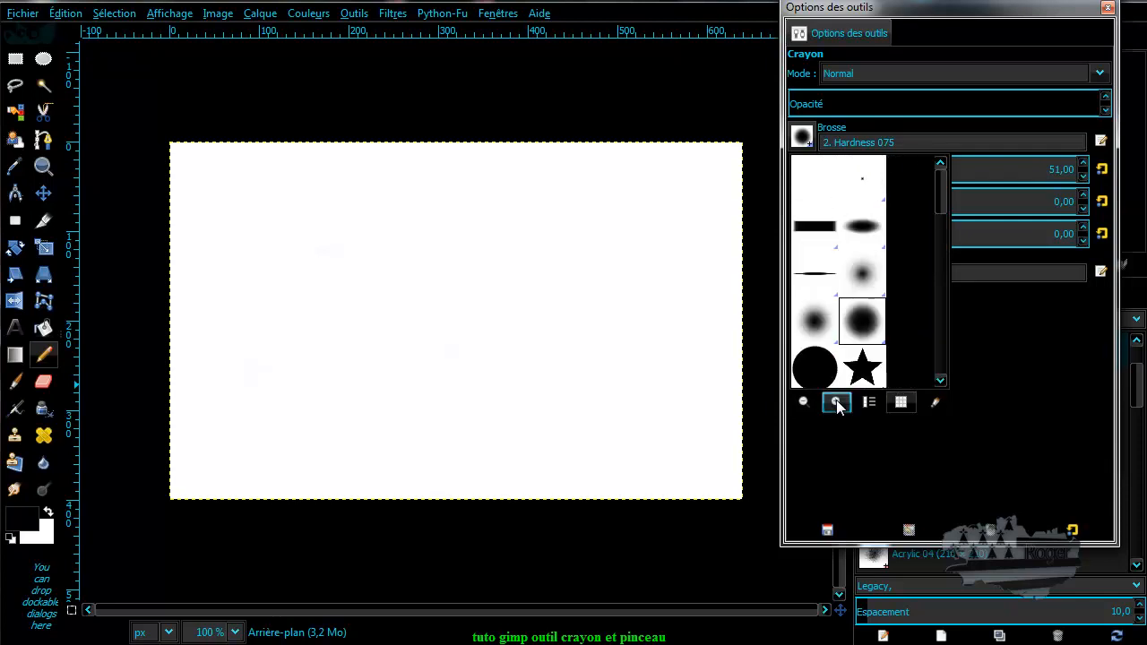
drag(941, 192, 941, 220)
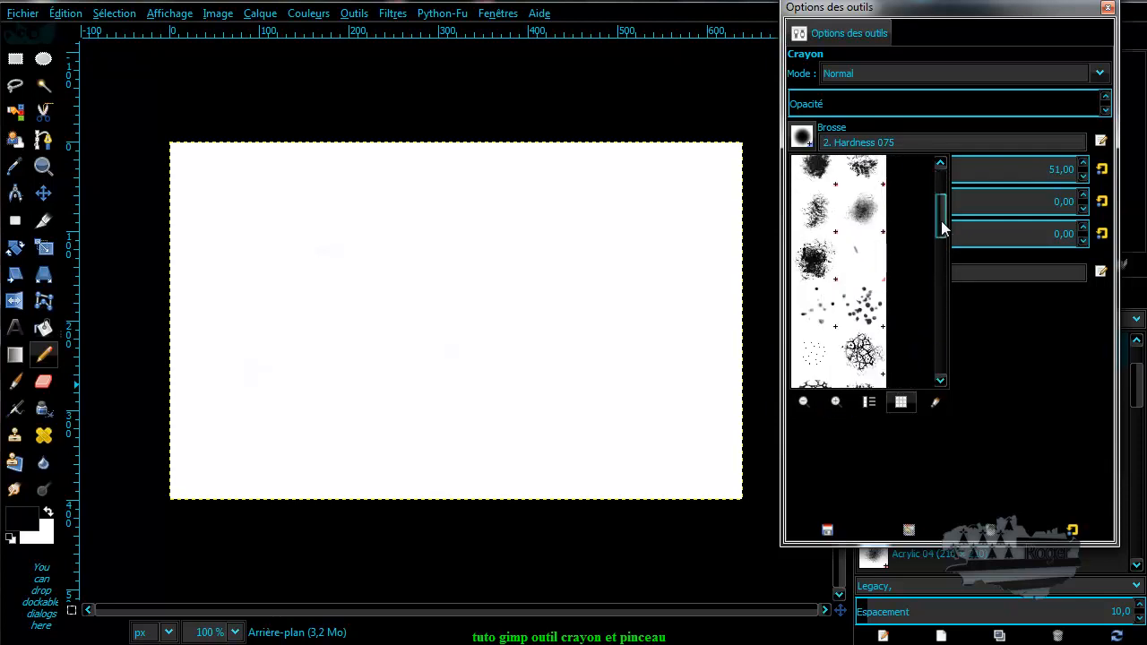
click(941, 380)
click(941, 381)
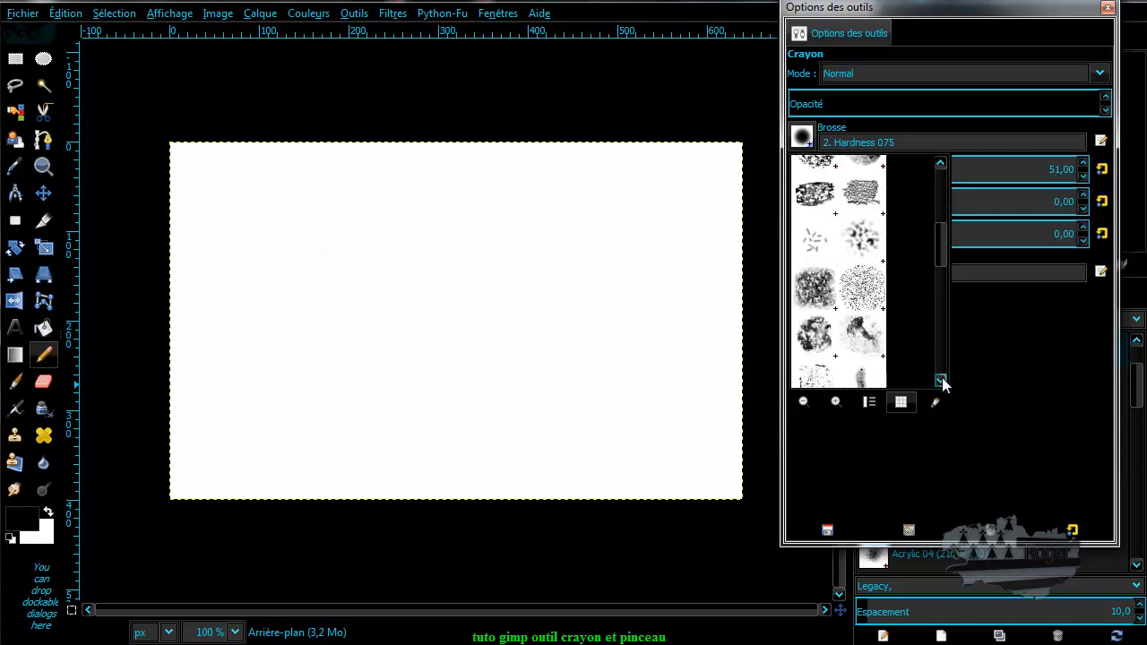
click(941, 381)
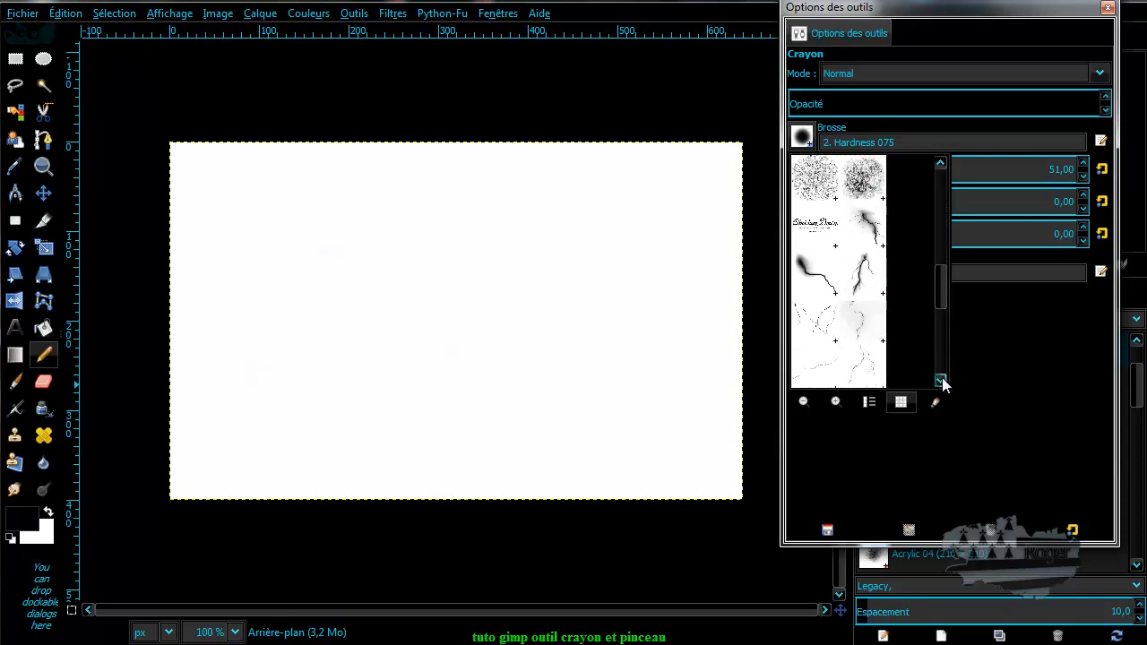
click(941, 381)
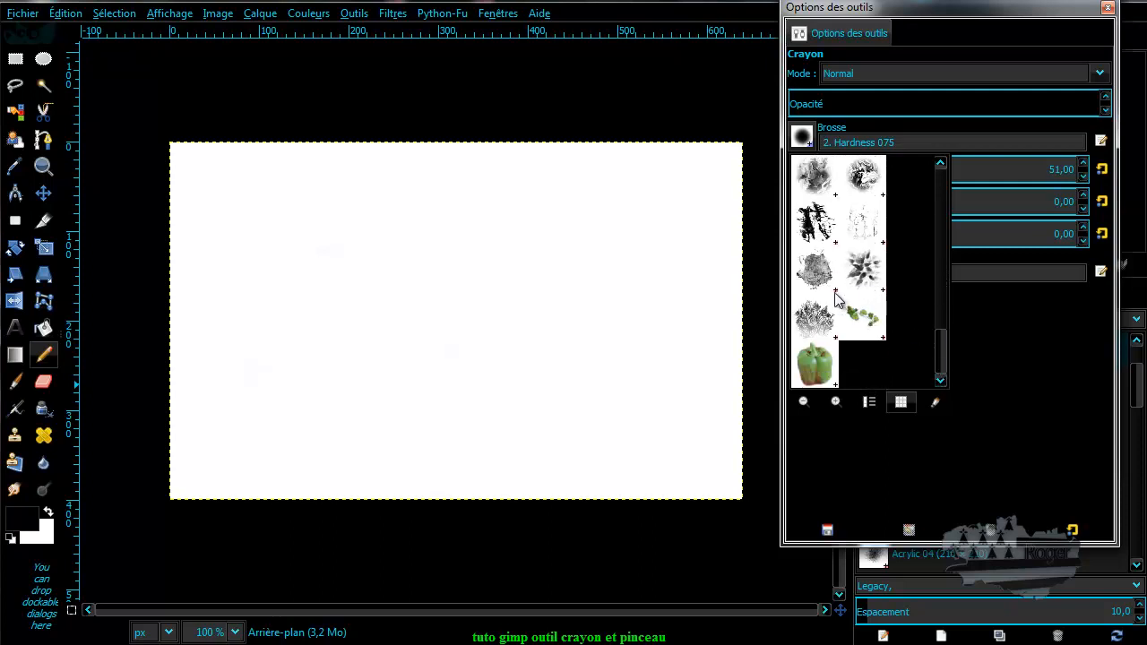
Reduce the brush previews to a six-column grid and return to the first brushes.
click(803, 403)
click(804, 403)
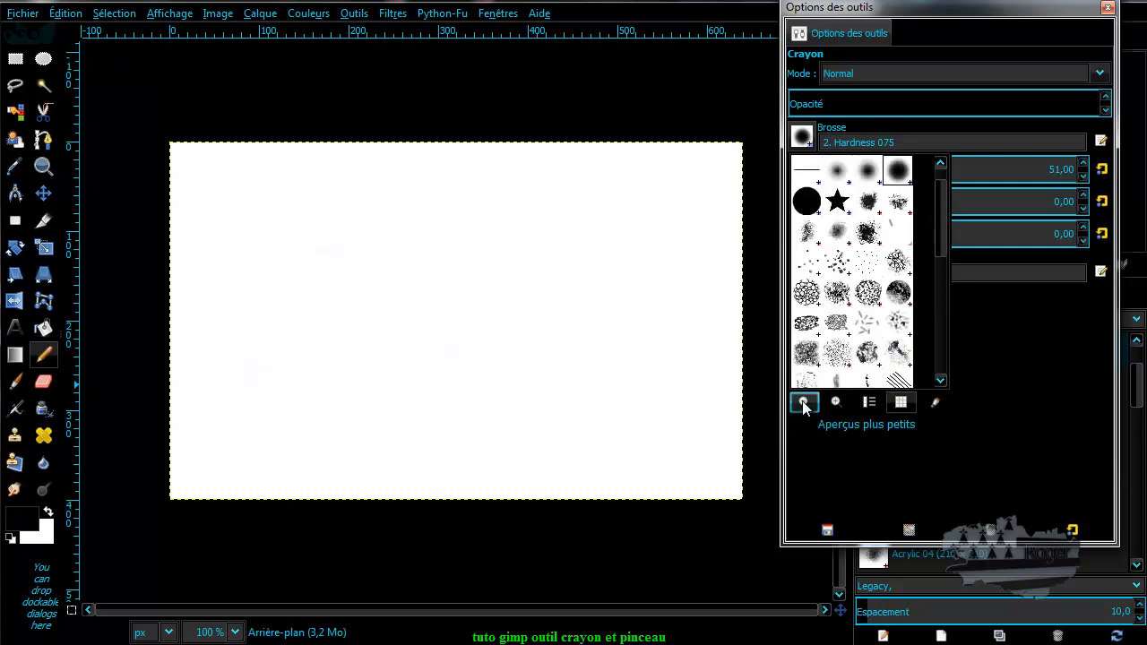
click(803, 403)
click(836, 402)
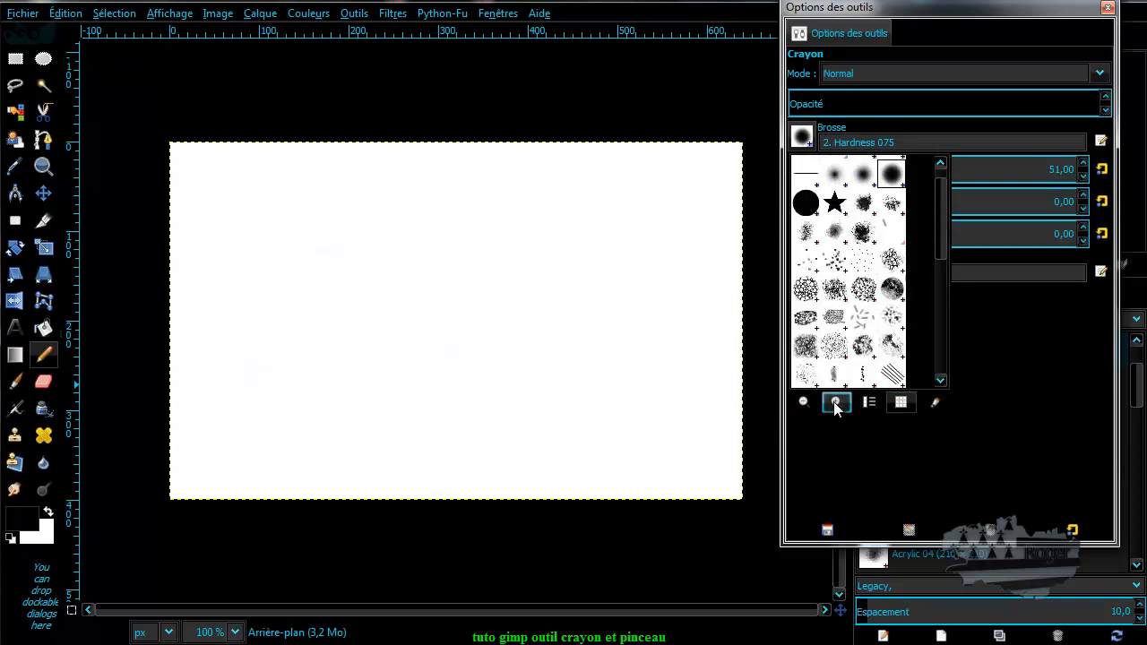
click(804, 403)
mouse_move(943, 271)
mouse_down()
mouse_move(941, 334)
mouse_move(940, 253)
mouse_up()
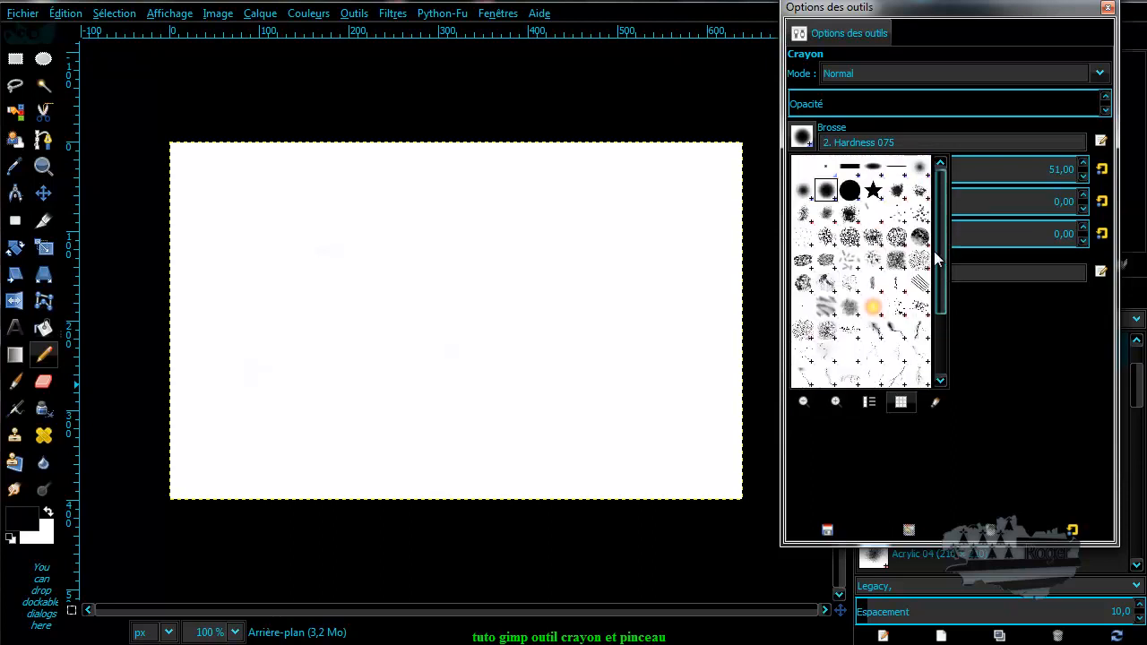
Display the brushes as a named list, look through it, and enlarge its previews by two sizes.
click(870, 402)
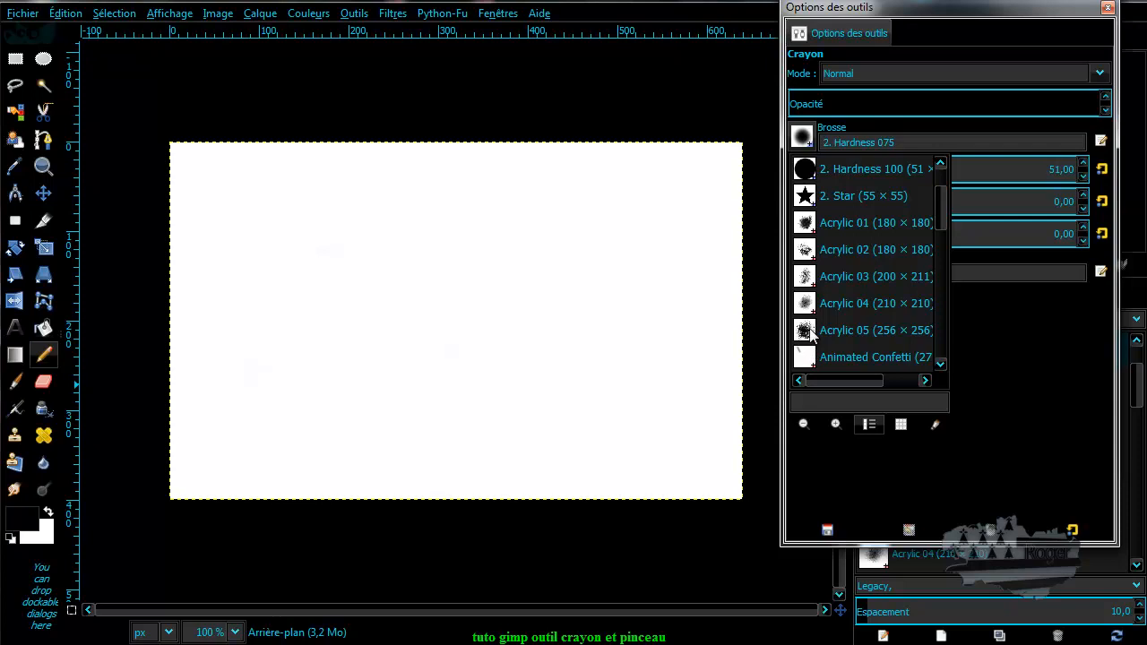
scroll(848, 303, down, 10)
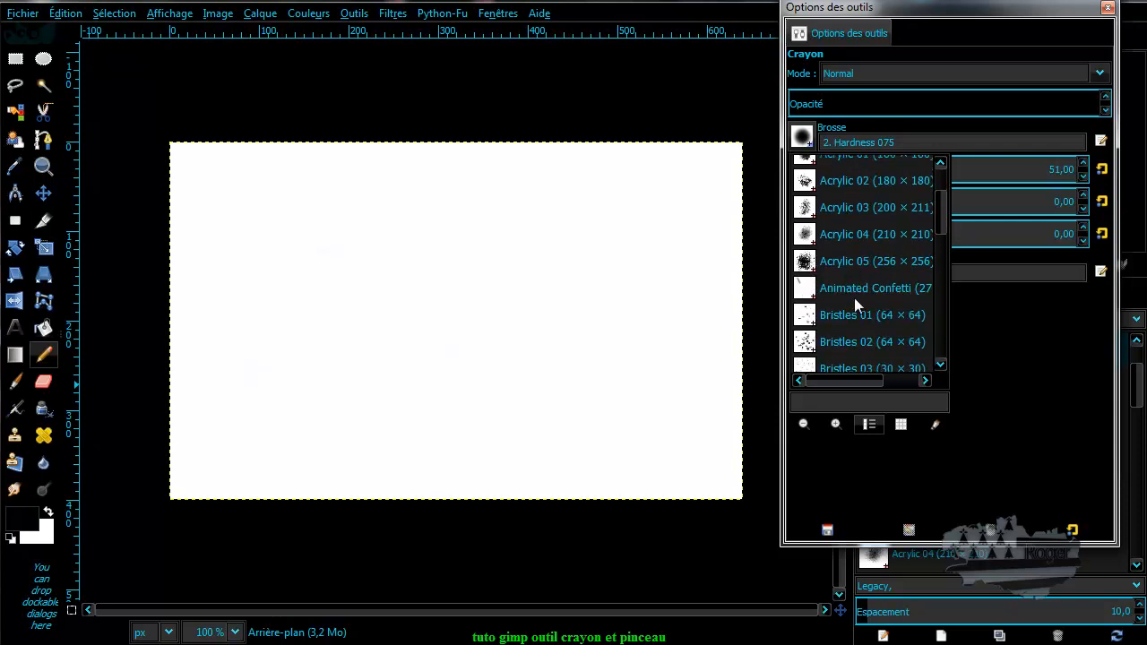
scroll(855, 300, down, 10)
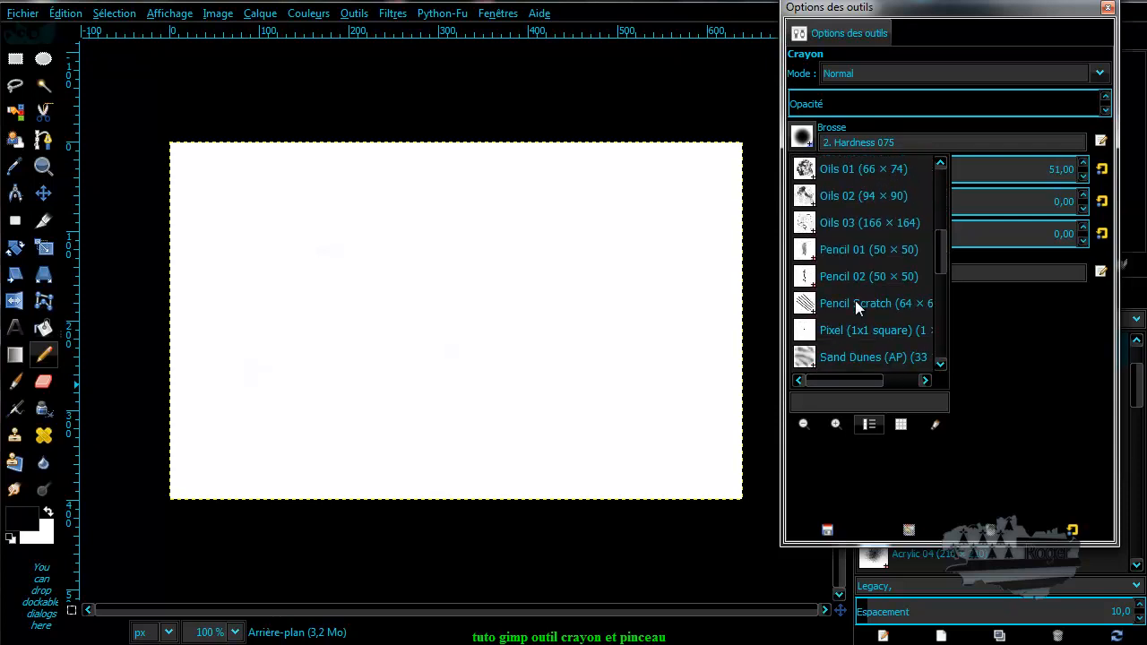
scroll(859, 304, down, 4)
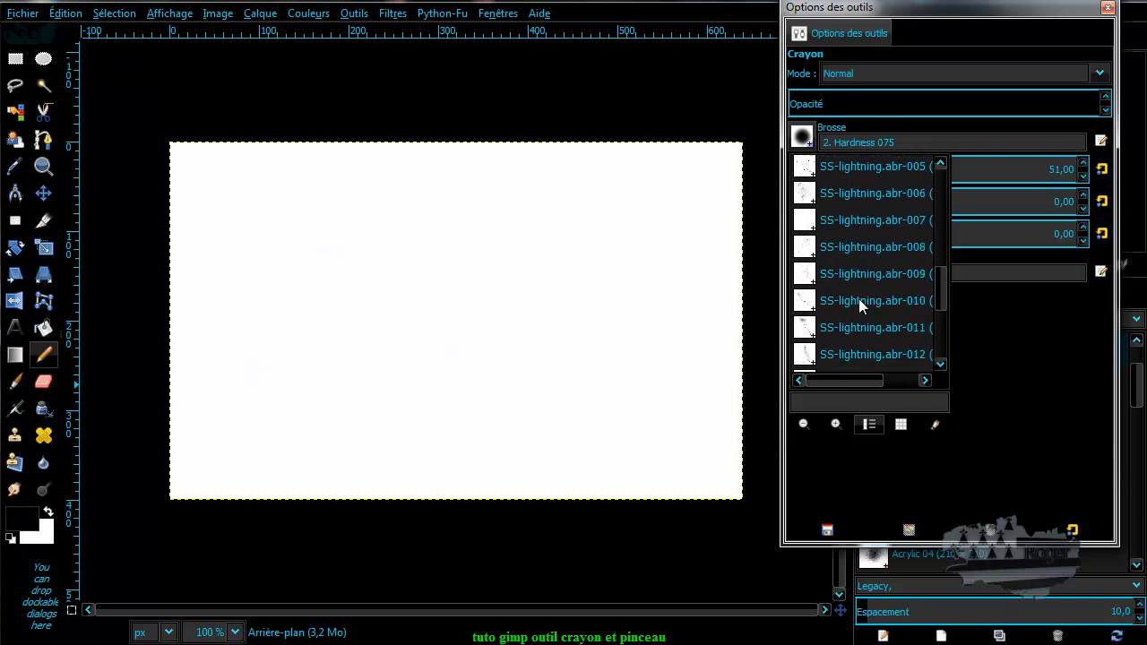
drag(941, 285, 949, 179)
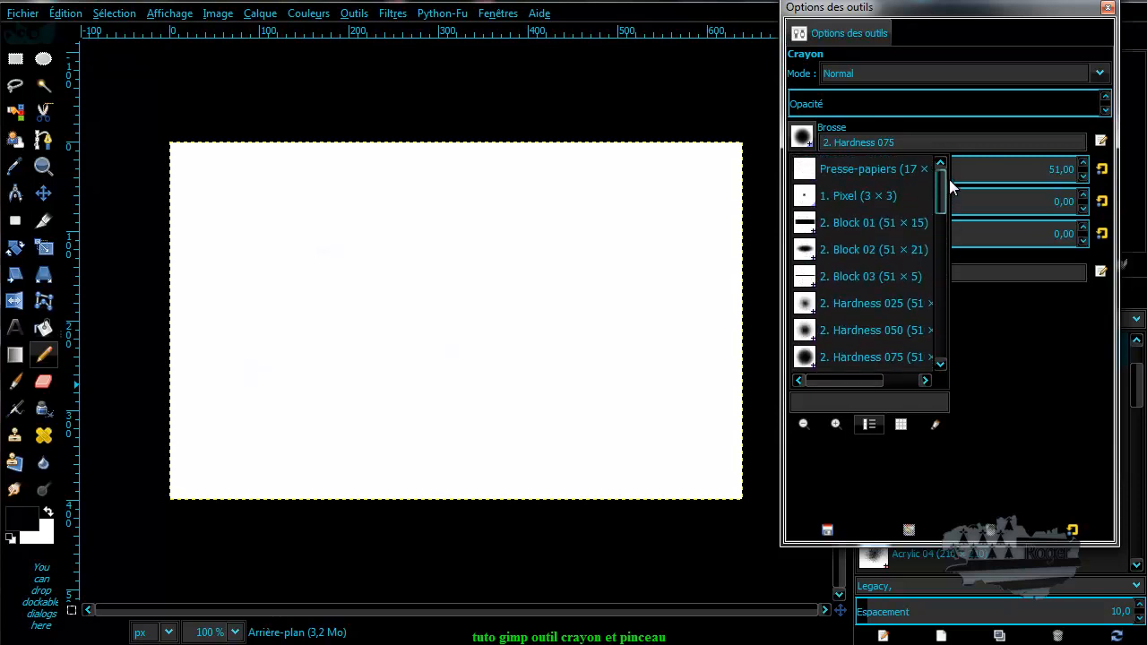
click(836, 424)
click(836, 425)
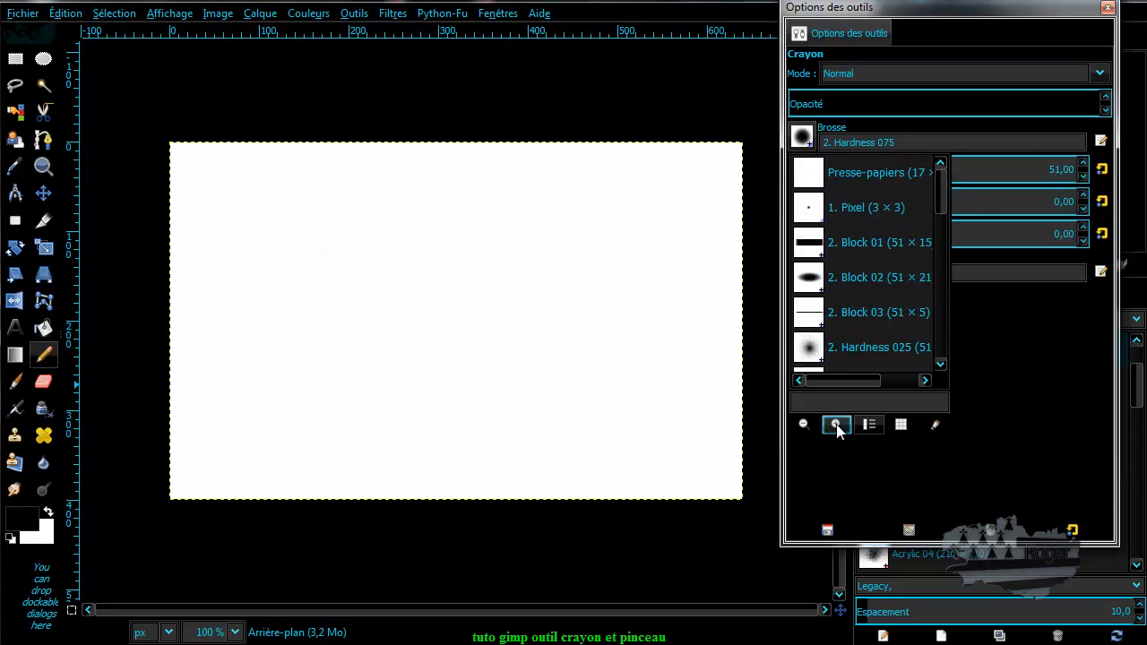
Shrink the named brush list's previews by two sizes and display the brushes as a grid.
click(803, 425)
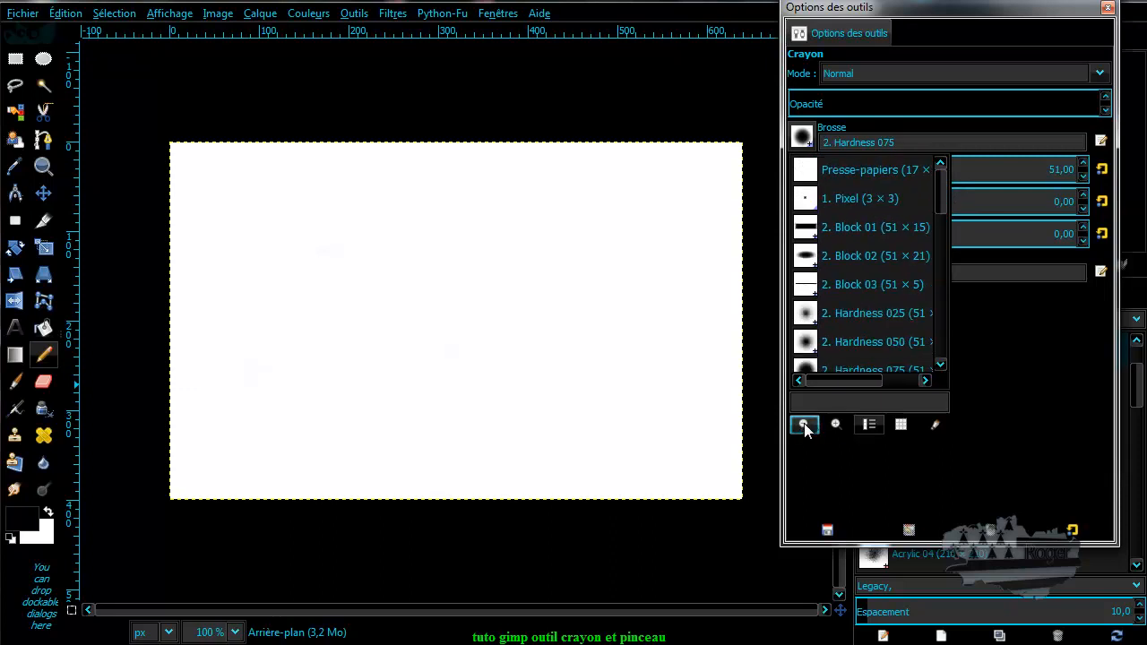
click(803, 425)
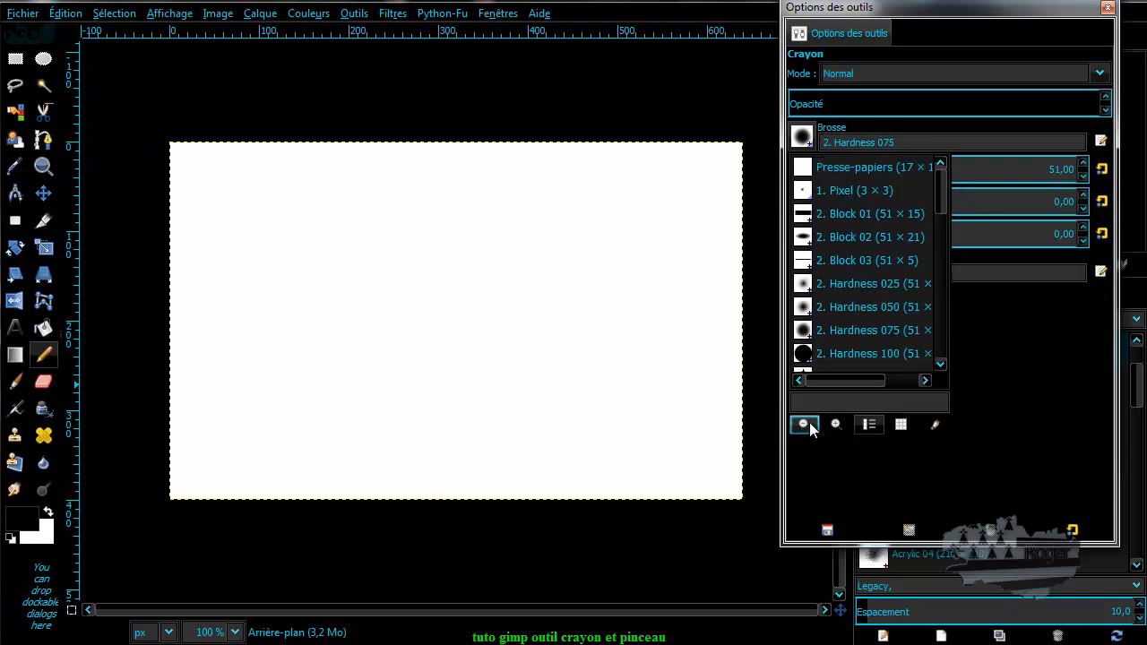
click(901, 424)
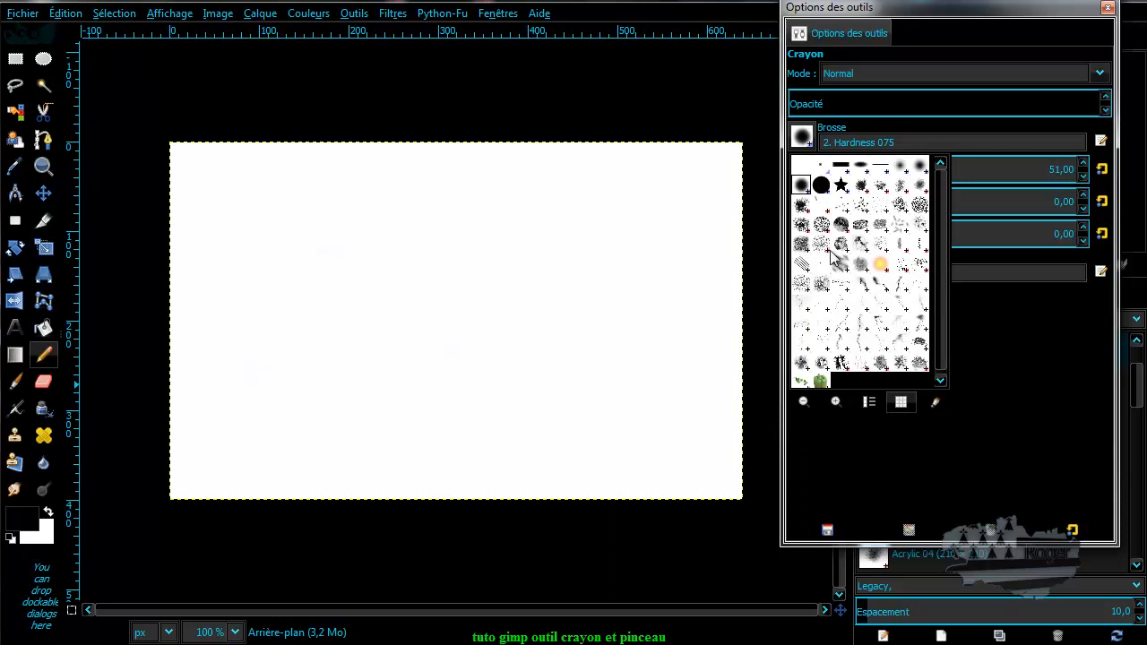
Open the brush selection dialog, and view the brush choices again with the floating tool options moved slightly lower.
click(935, 405)
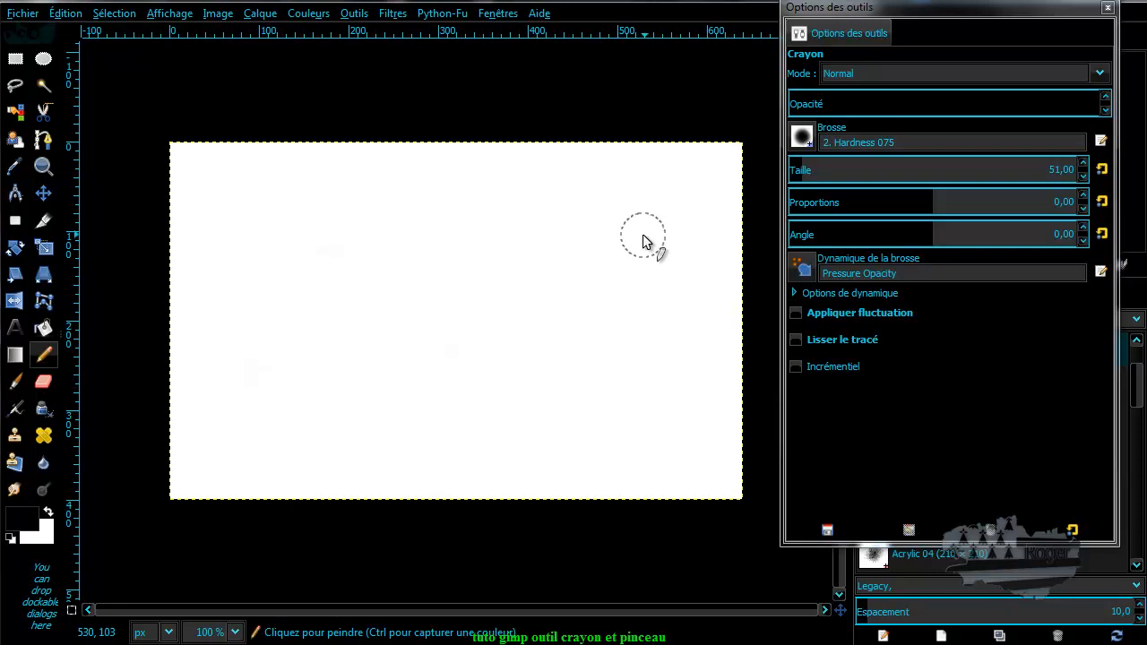
drag(915, 8, 908, 53)
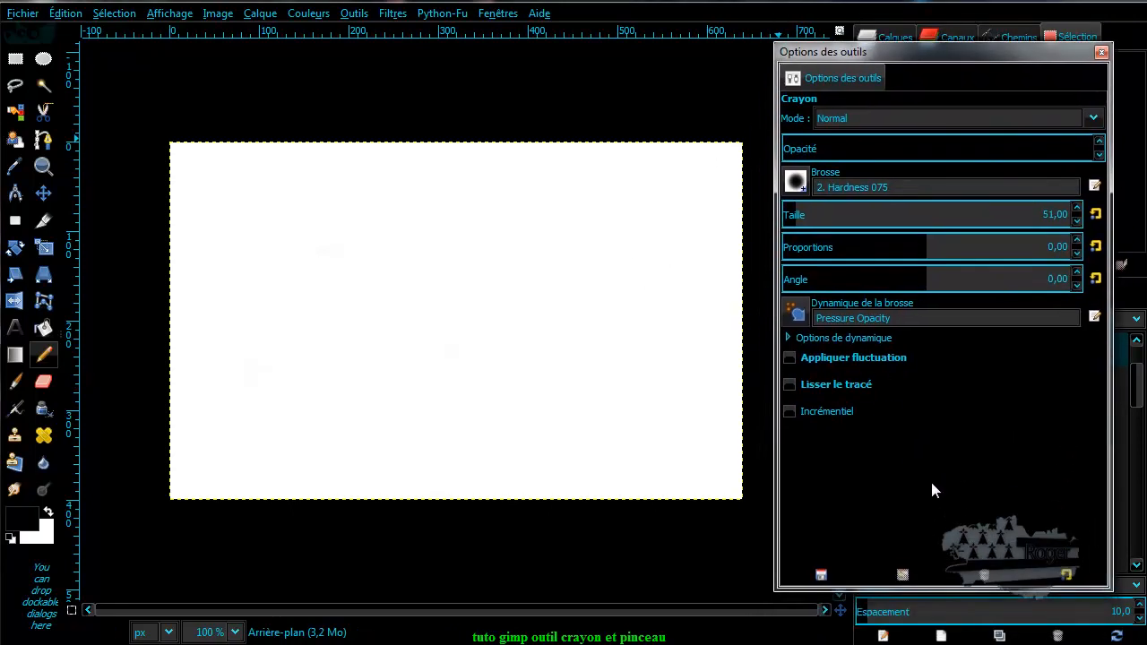
click(796, 181)
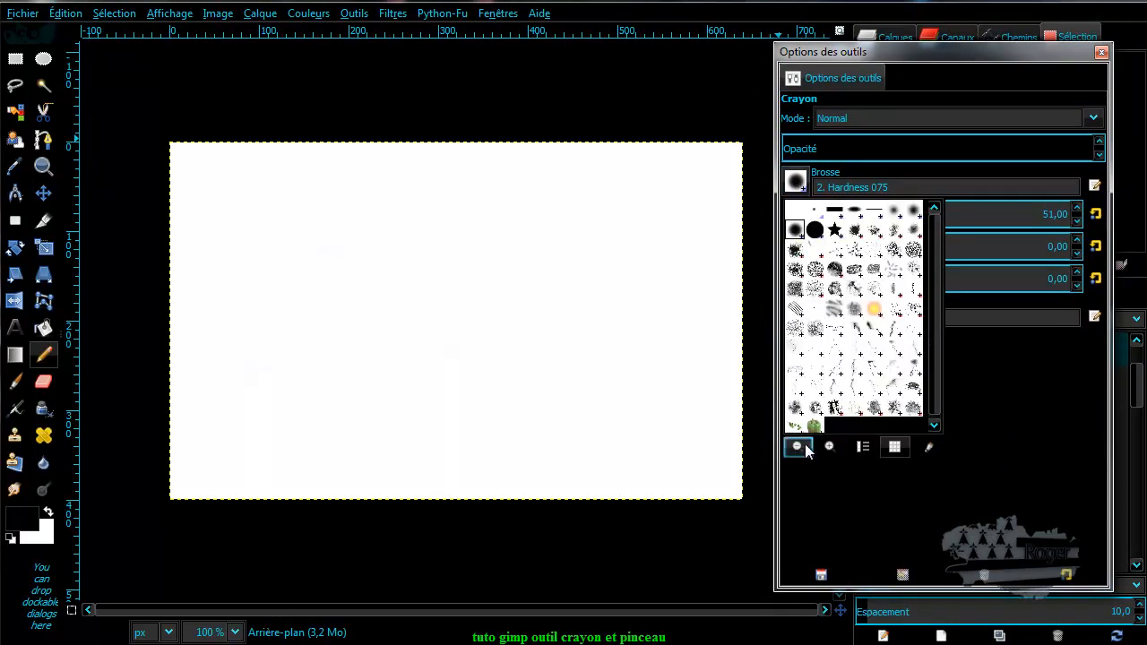
click(796, 182)
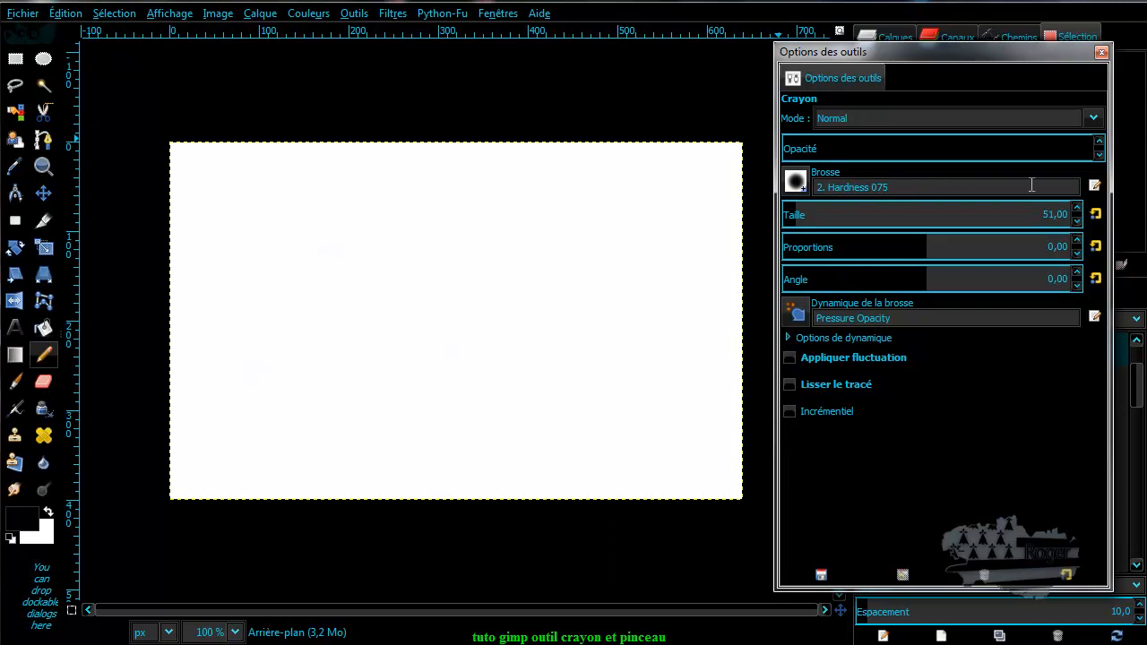
Open the 2. Hardness 075 brush in the brush editor, examine the editor as a separate window, and close it.
click(1094, 186)
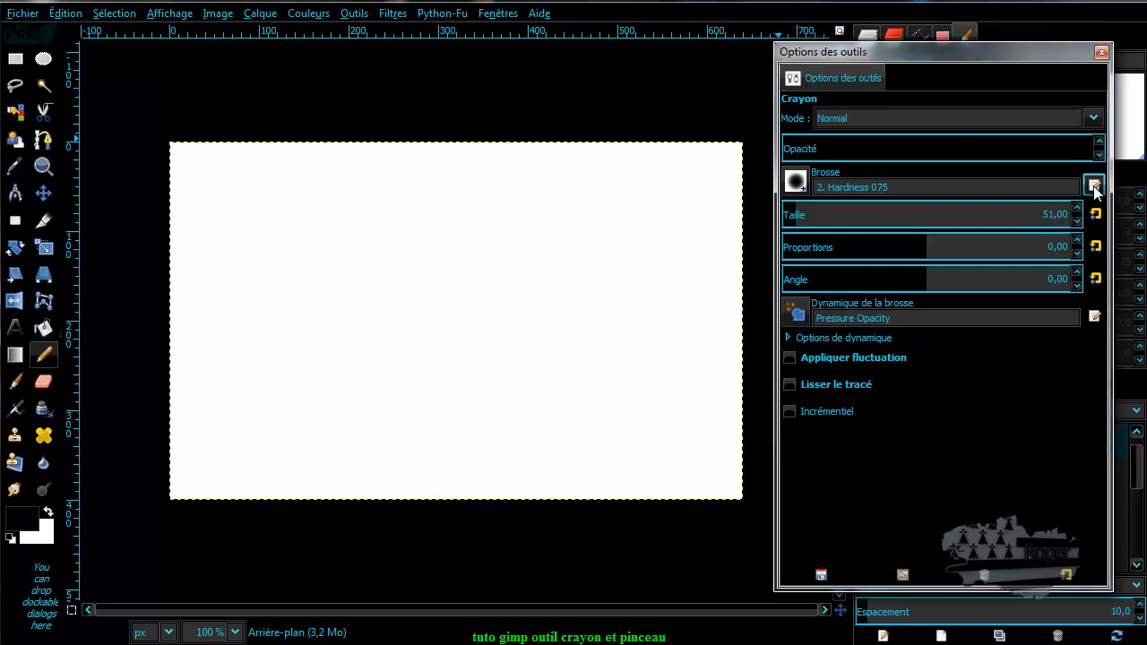
drag(972, 53, 617, 52)
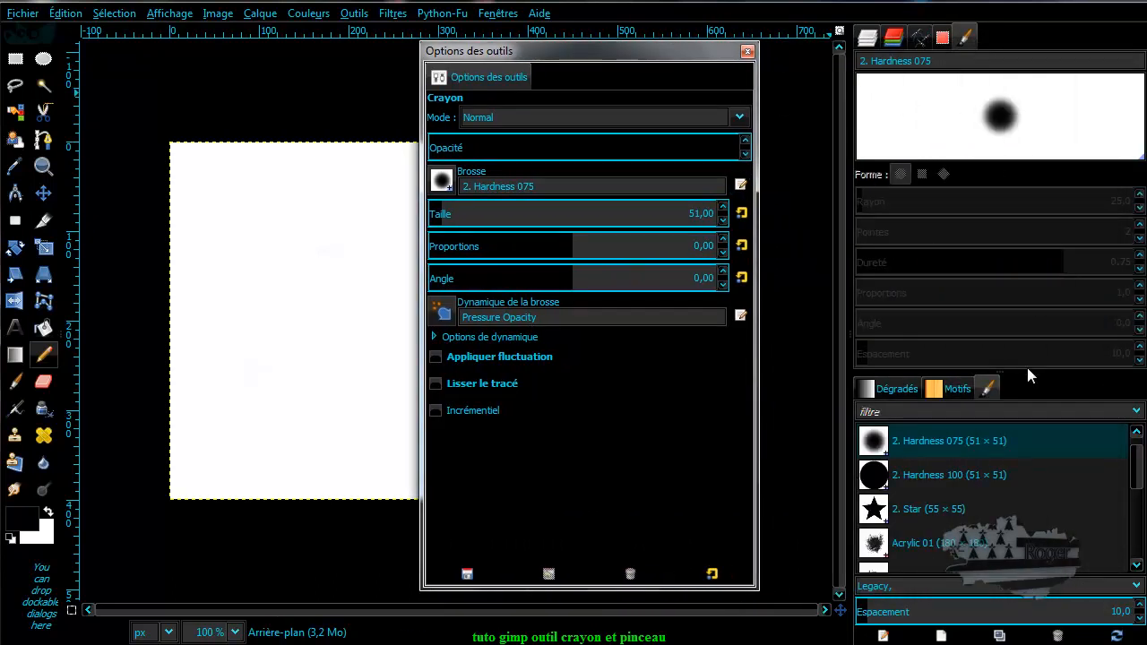
drag(1026, 367, 1024, 421)
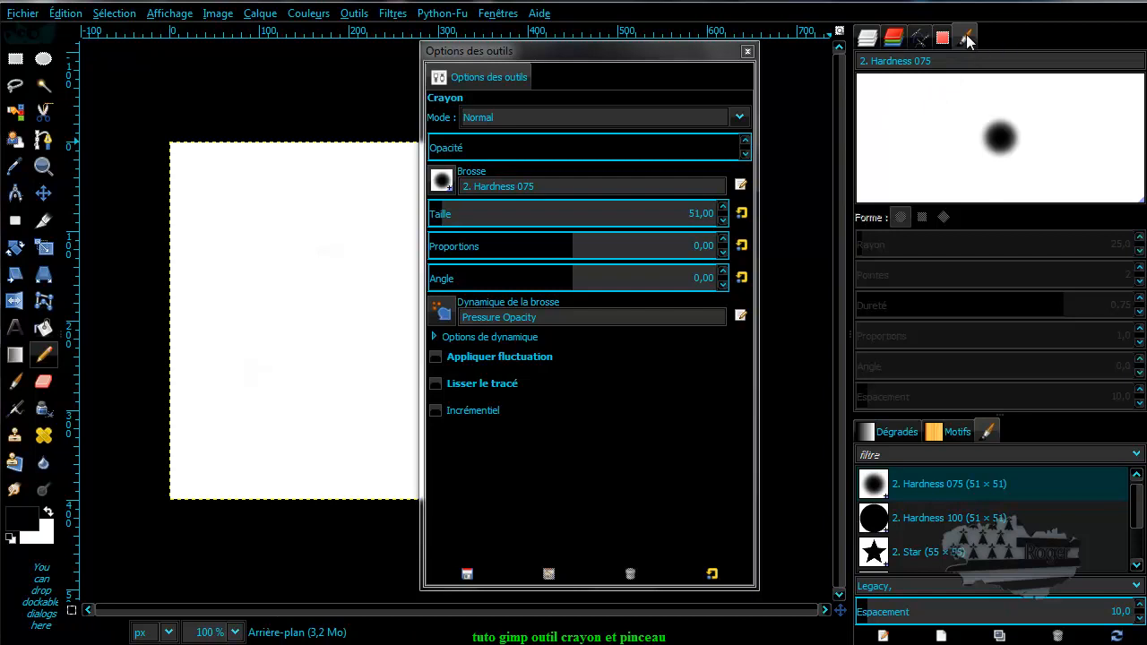
mouse_move(966, 34)
mouse_down()
mouse_move(309, 252)
mouse_move(309, 226)
mouse_up()
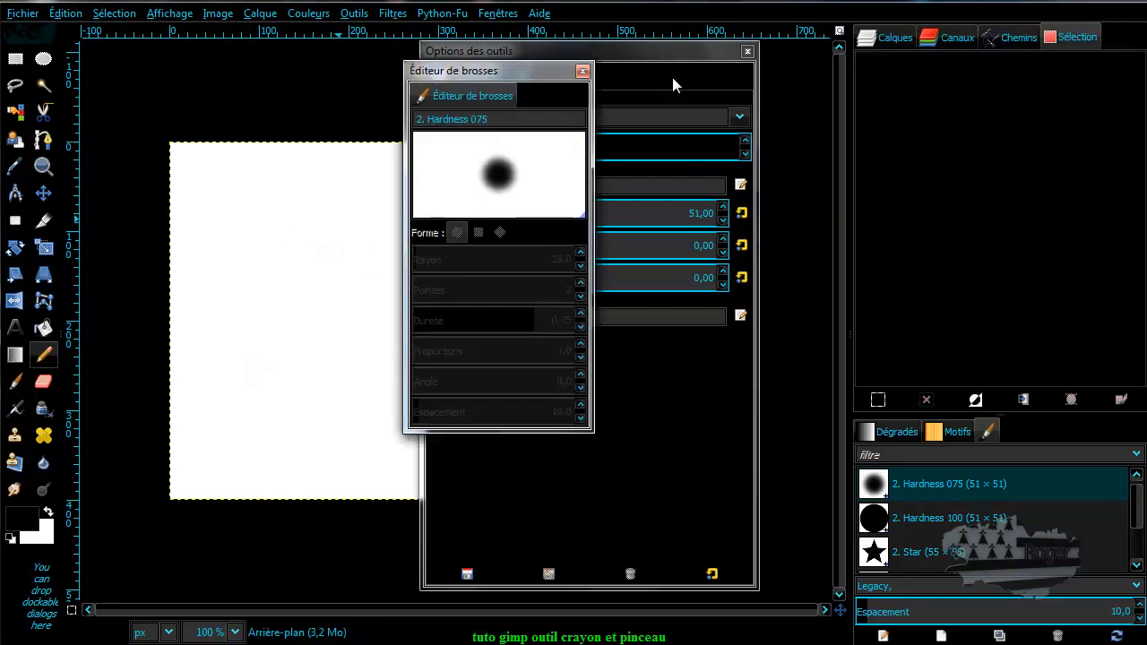
click(582, 71)
drag(597, 55, 941, 29)
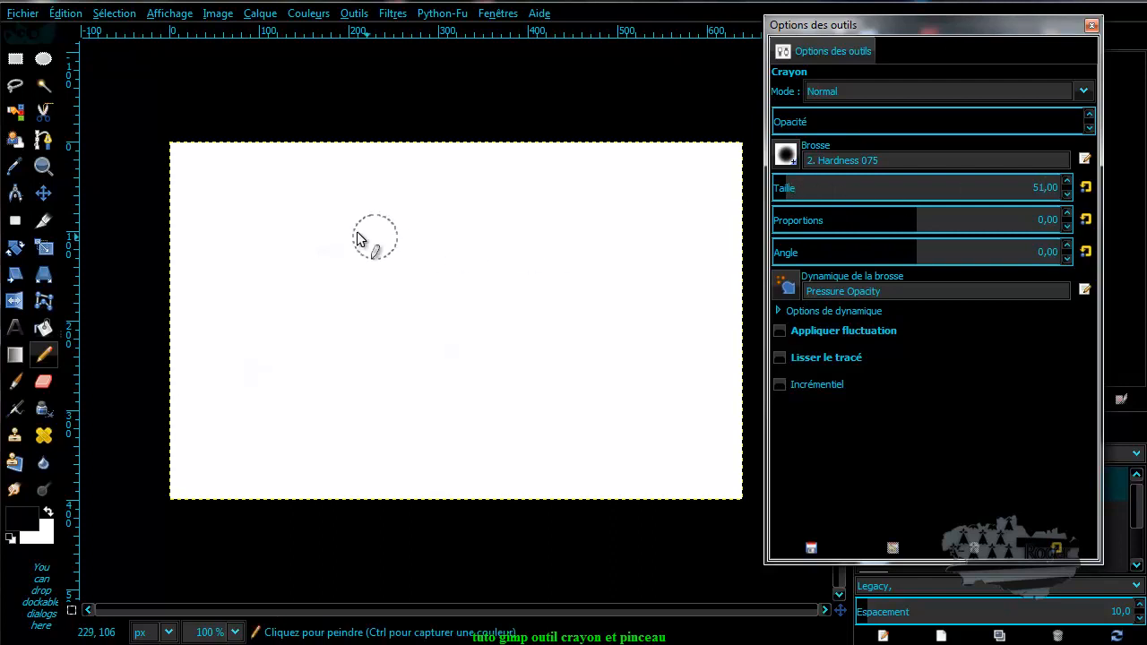
Paint a single dot and a short horizontal pencil stroke beside it in the canvas's upper part.
click(302, 216)
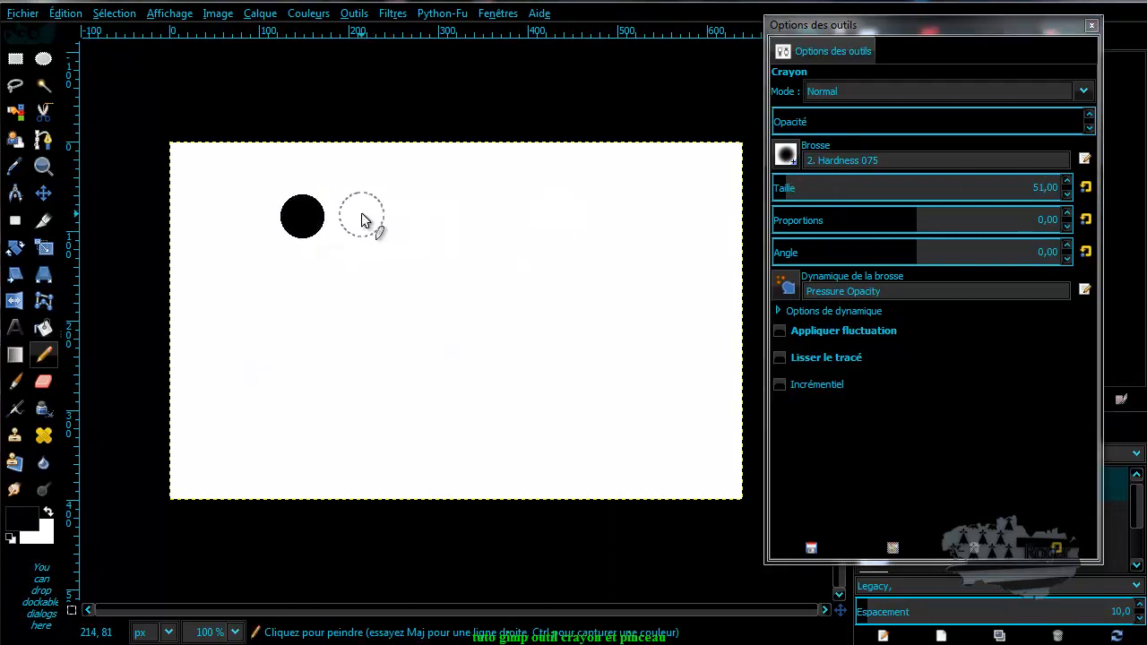
drag(364, 216, 466, 212)
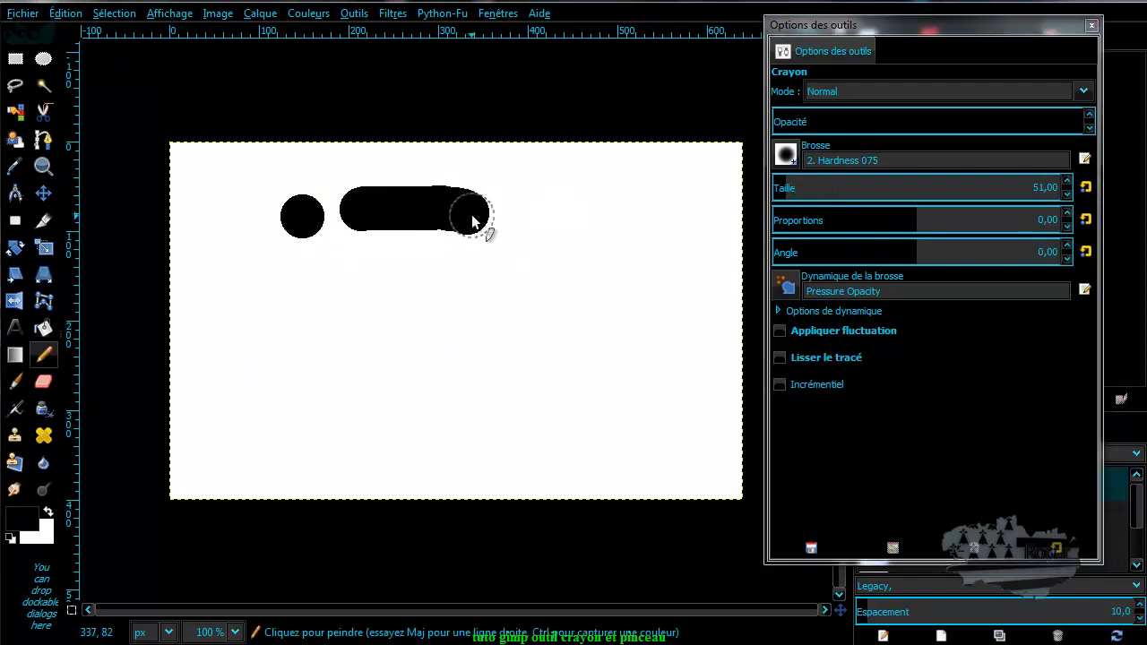
Paint a thinner wavy stroke with a reduced brush size and stamp one large dot at size 271.76.
click(1067, 194)
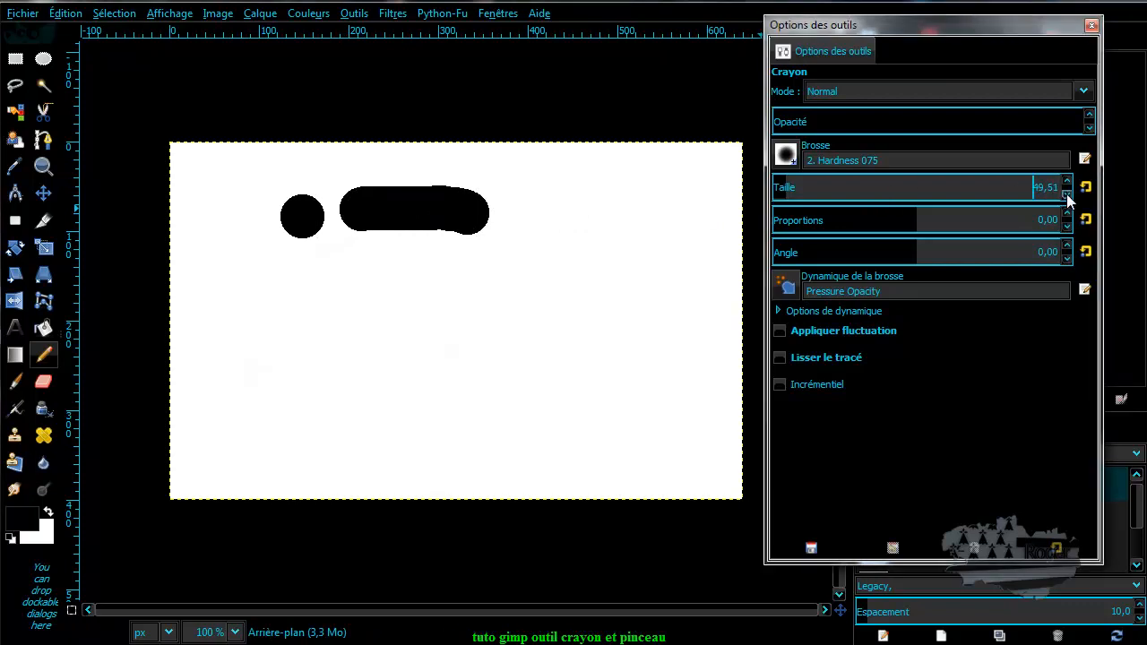
click(1068, 195)
drag(792, 185, 778, 186)
mouse_move(392, 267)
mouse_down()
mouse_move(501, 262)
mouse_move(550, 224)
mouse_up()
click(844, 185)
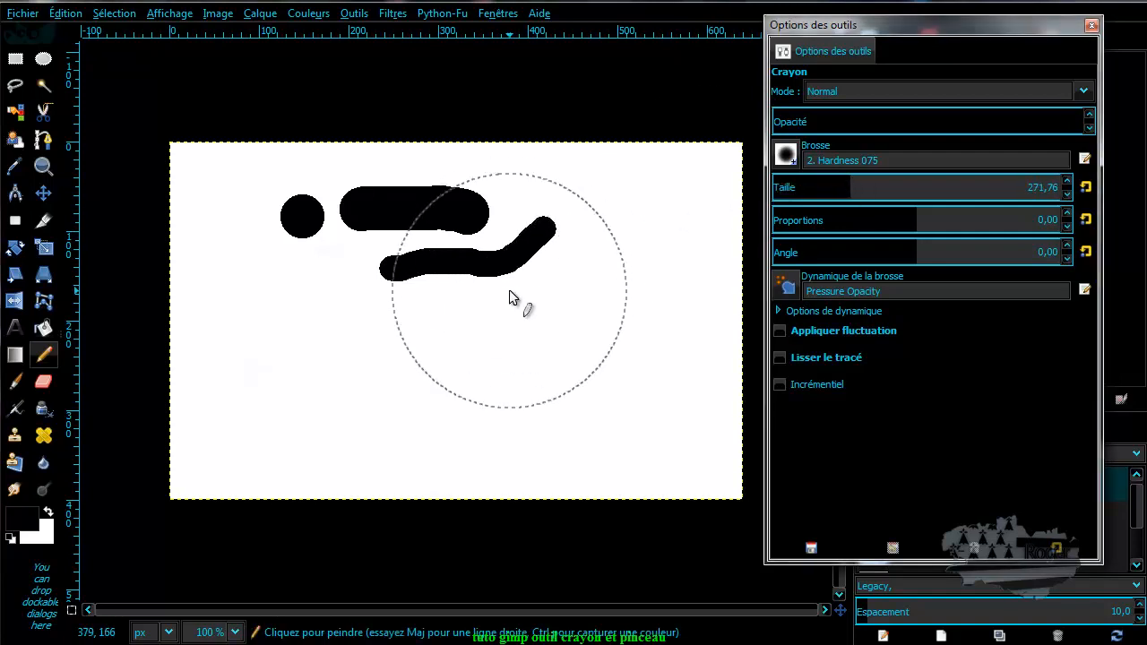
click(492, 369)
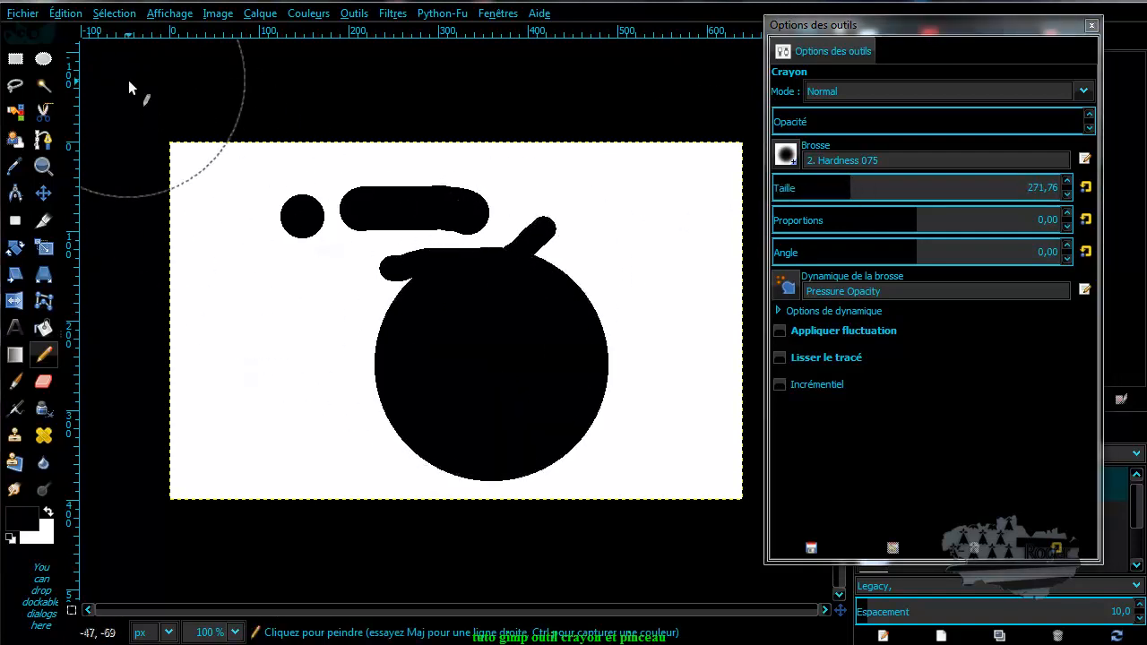
Undo all four painted marks on the canvas.
key(ctrl)
key(ctrl+z)
key(ctrl+z)
key(ctrl+z)
key(ctrl+z)
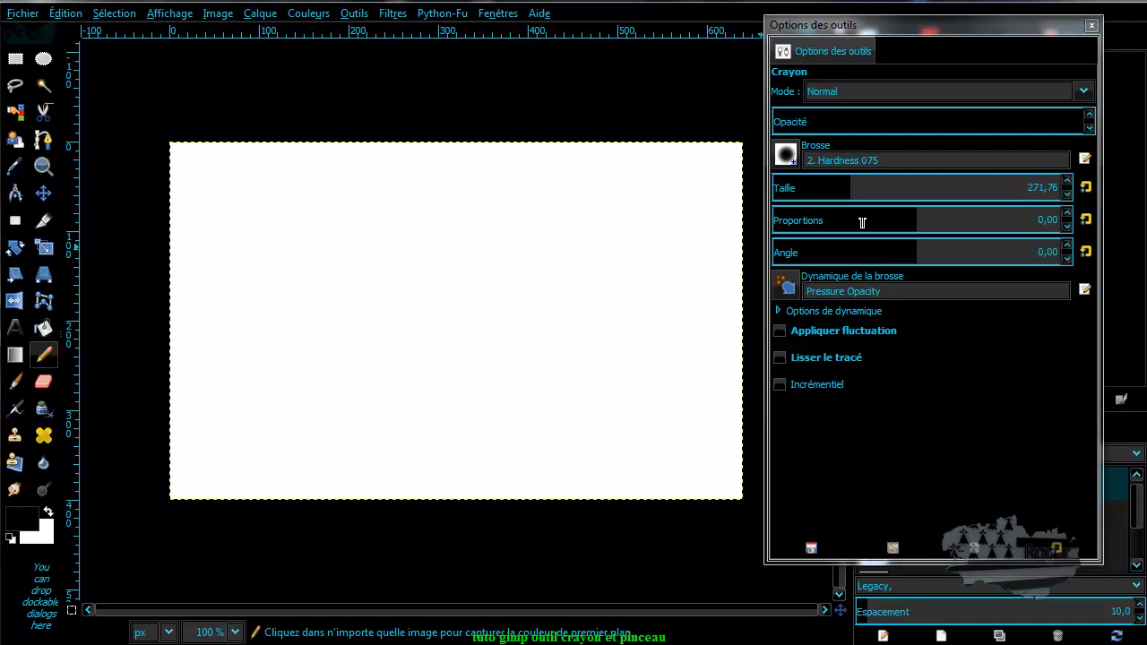
Set the brush size to 16.56 and paint two roughly horizontal strokes, one below the other.
click(796, 183)
click(783, 186)
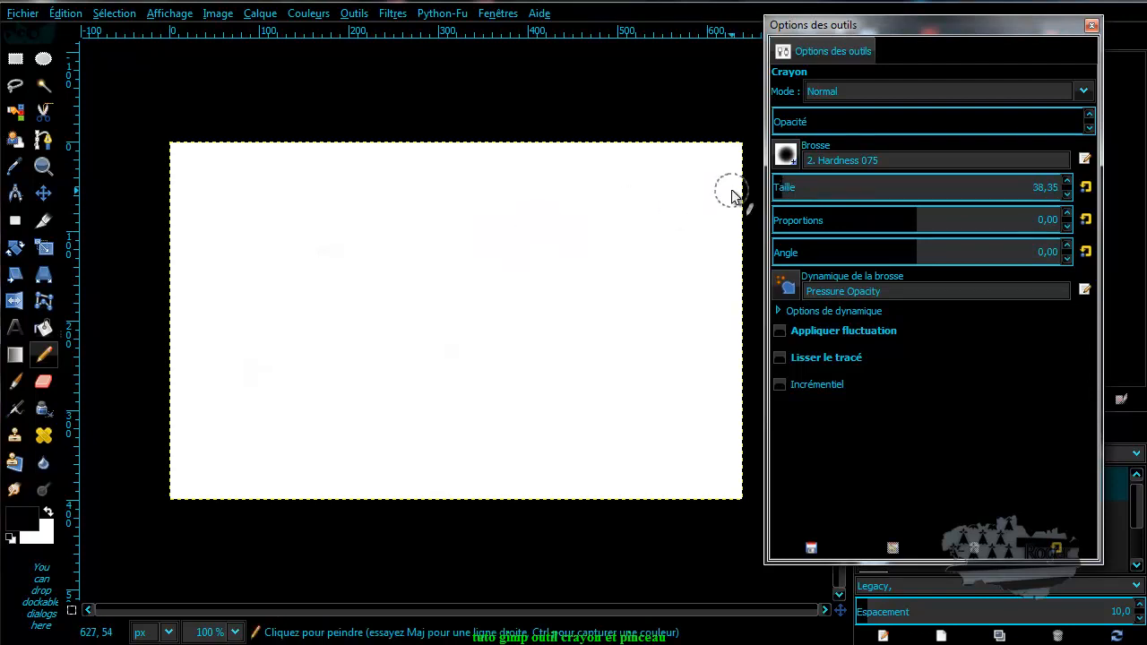
click(778, 186)
click(778, 186)
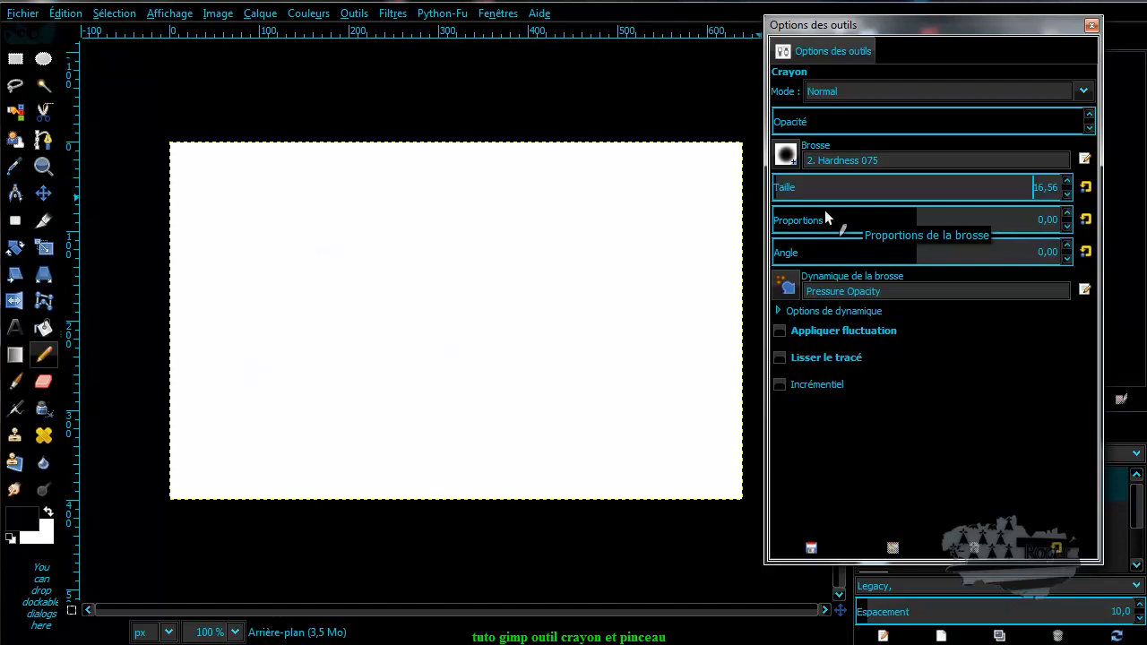
drag(251, 197, 479, 198)
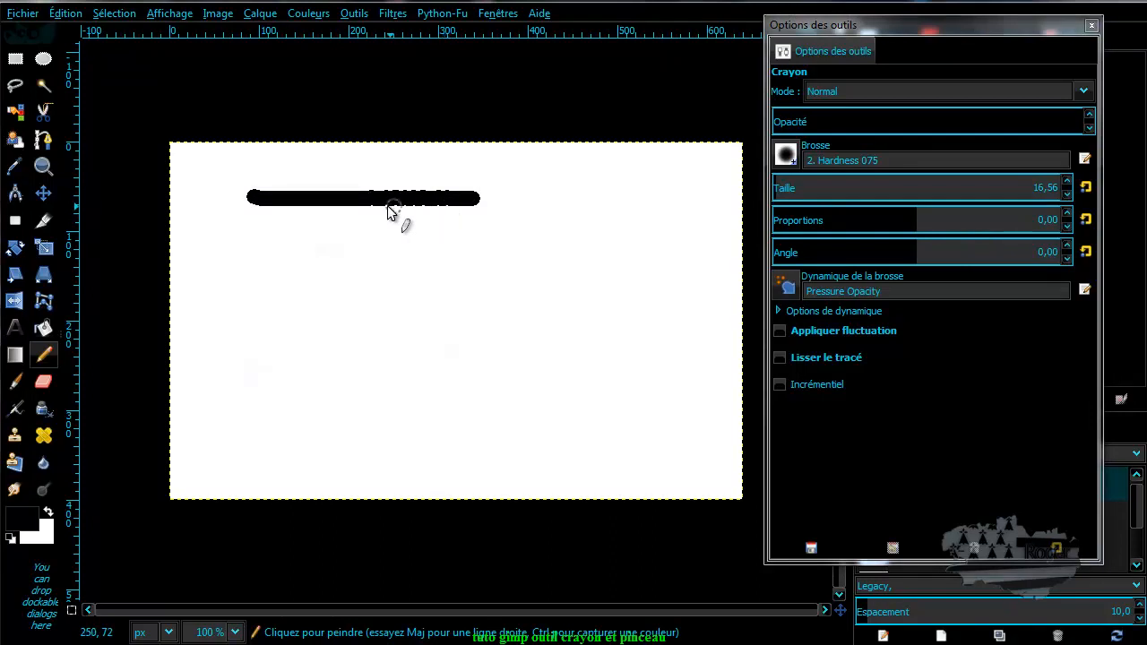
mouse_move(243, 237)
mouse_down()
mouse_move(474, 240)
mouse_move(530, 222)
mouse_up()
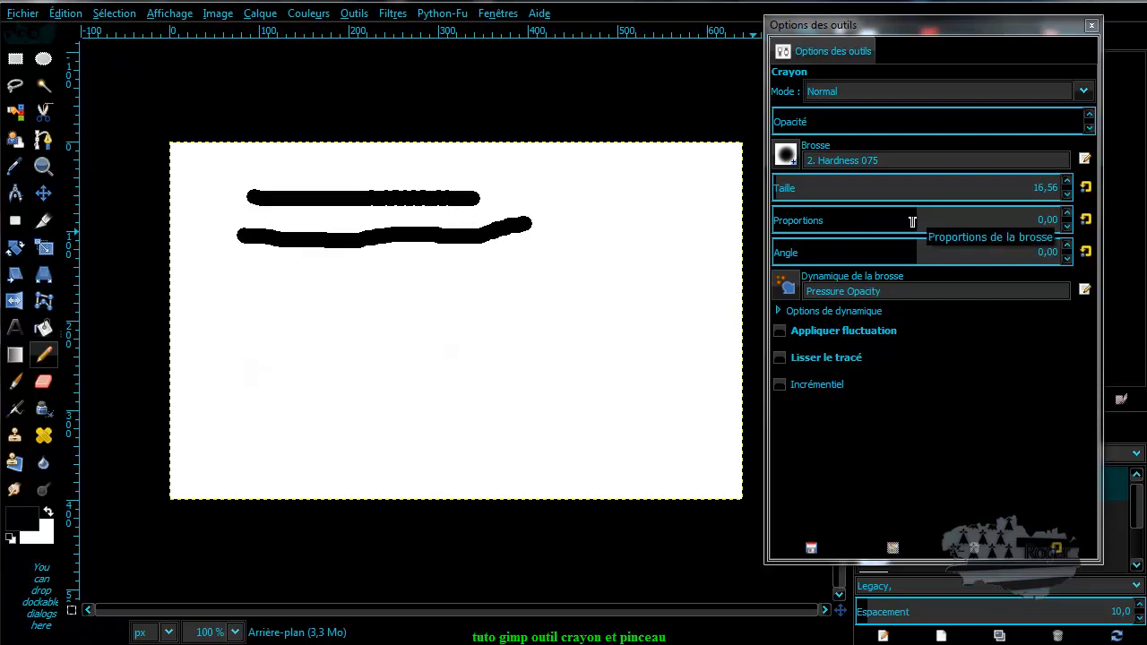
Set the brush proportions to -10.16 and paint a wavy stroke below the two horizontal ones.
drag(912, 222, 840, 221)
mouse_move(258, 332)
mouse_down()
mouse_move(285, 339)
mouse_move(308, 302)
mouse_move(382, 336)
mouse_move(480, 318)
mouse_up()
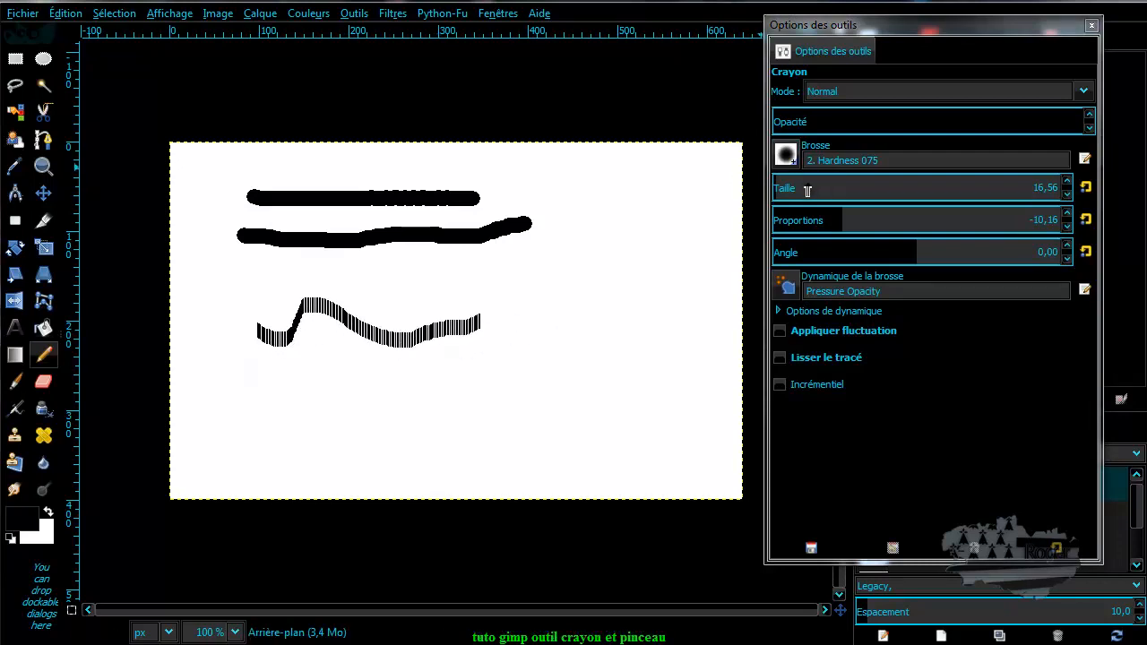
Set the brush size to 88.14 and the angle to -60, and paint a slanted stroke beside the others.
drag(797, 185, 1032, 185)
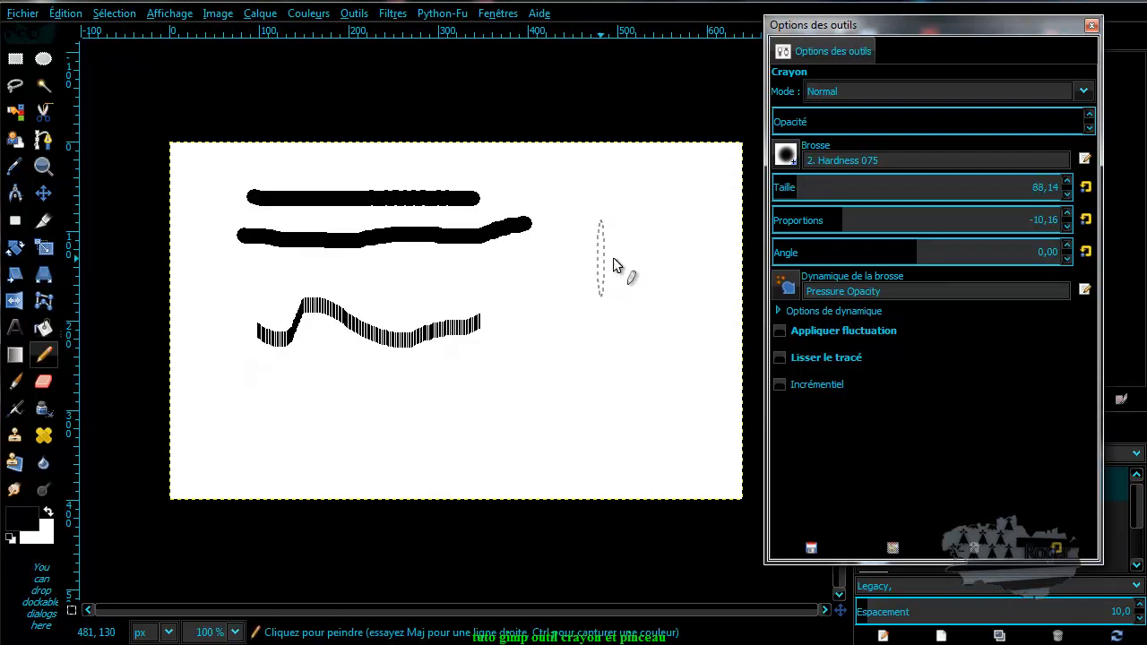
click(893, 251)
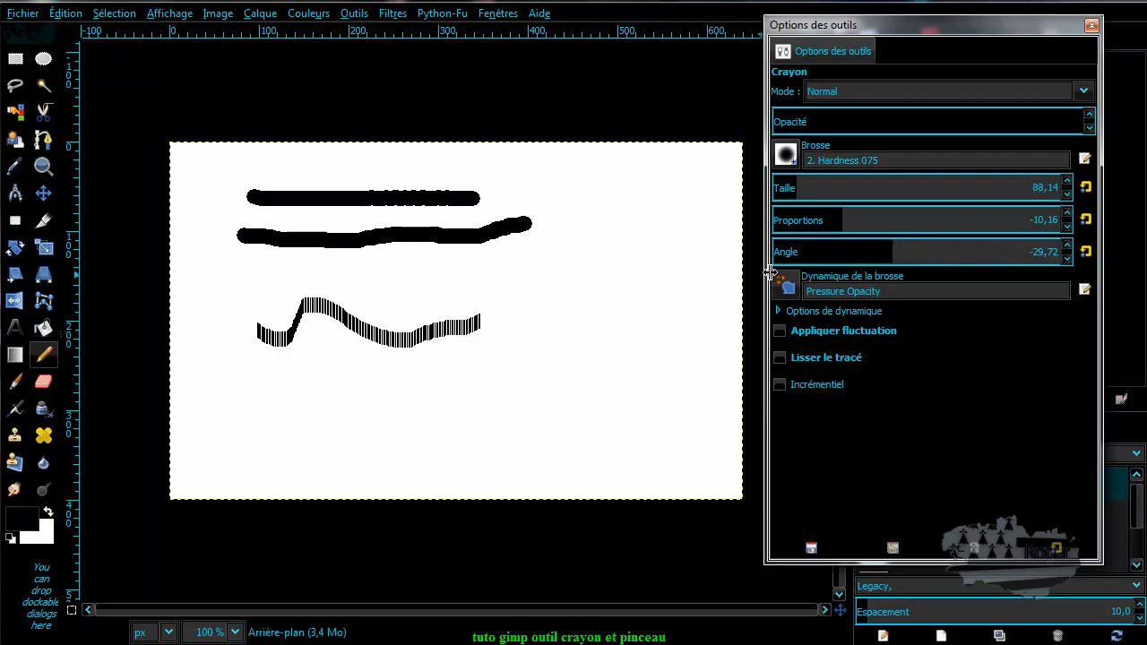
click(868, 252)
drag(587, 304, 639, 199)
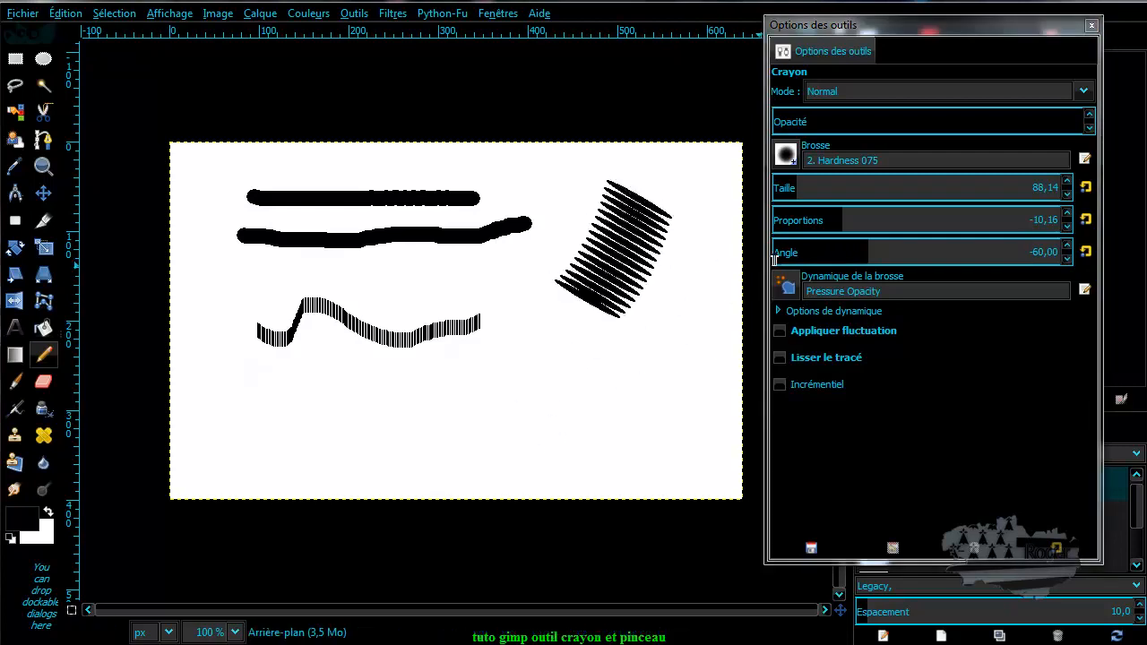
Reset the brush proportions and angle to 0 and set the brush size to 25.90.
click(1053, 188)
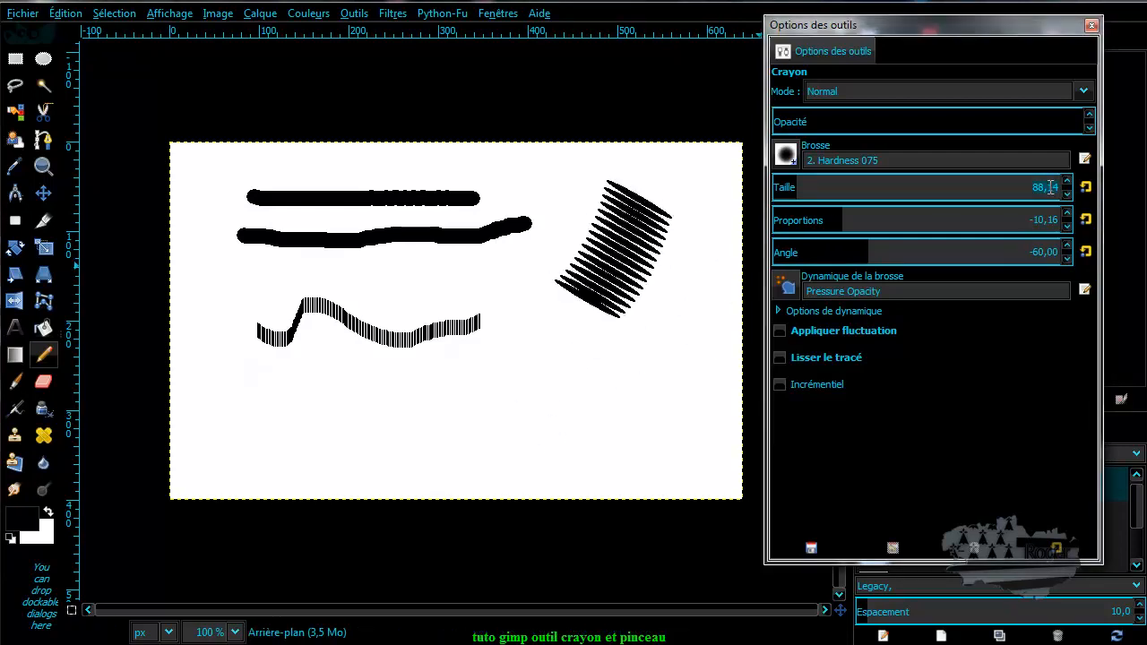
text(0)
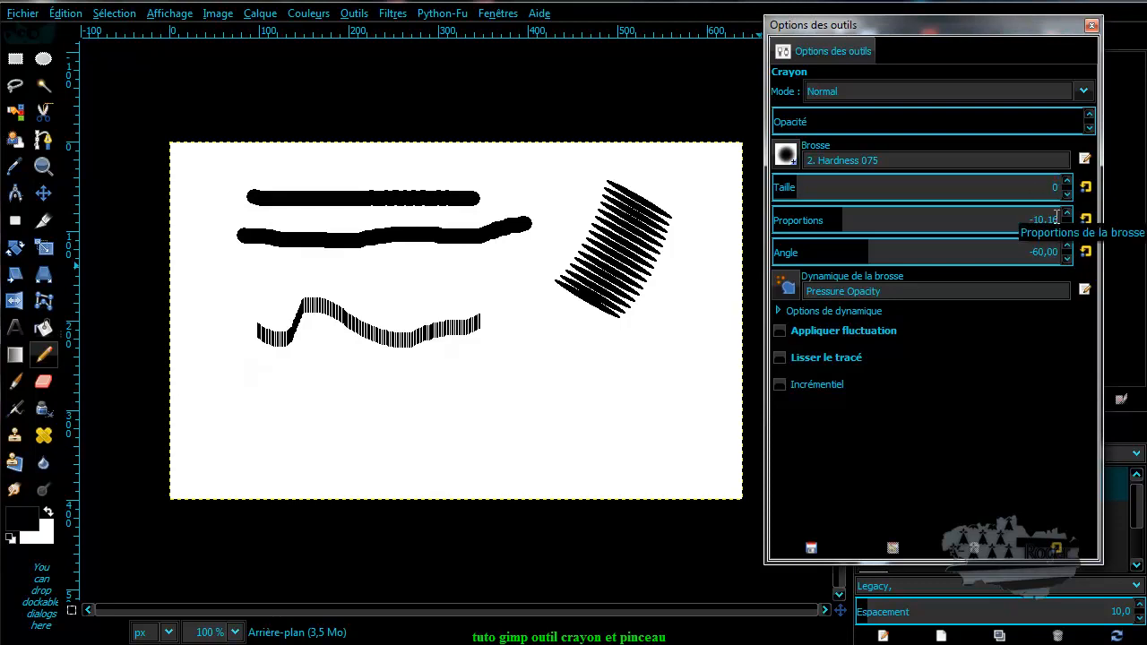
click(1048, 220)
text(0)
click(1046, 188)
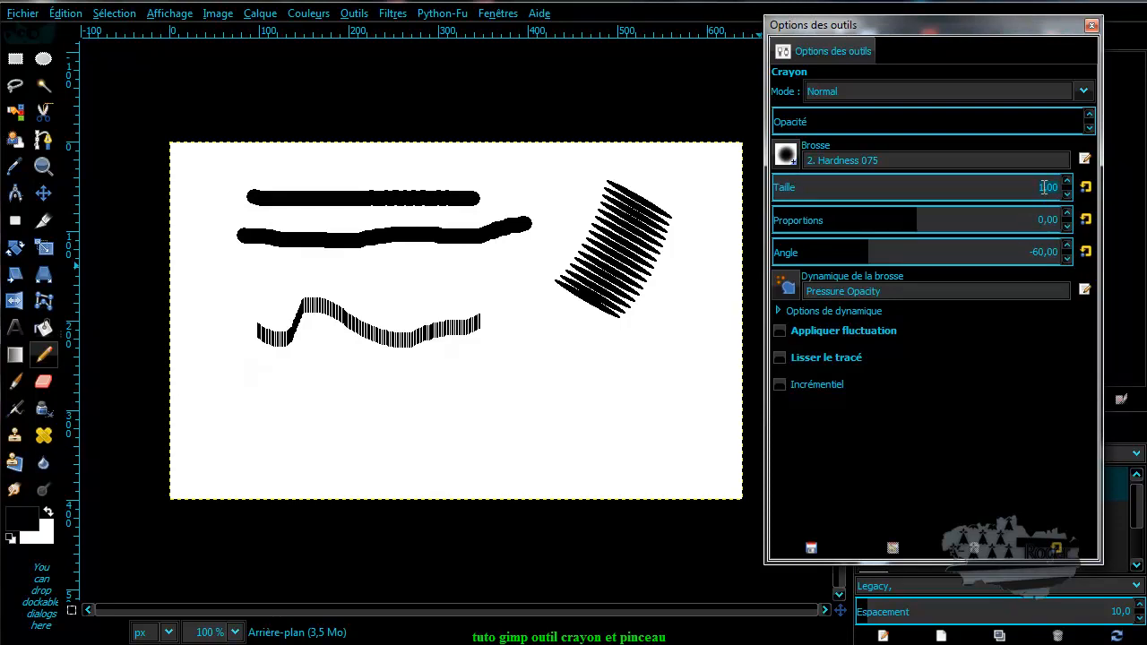
text(0)
drag(801, 187, 777, 186)
click(1050, 249)
text(0)
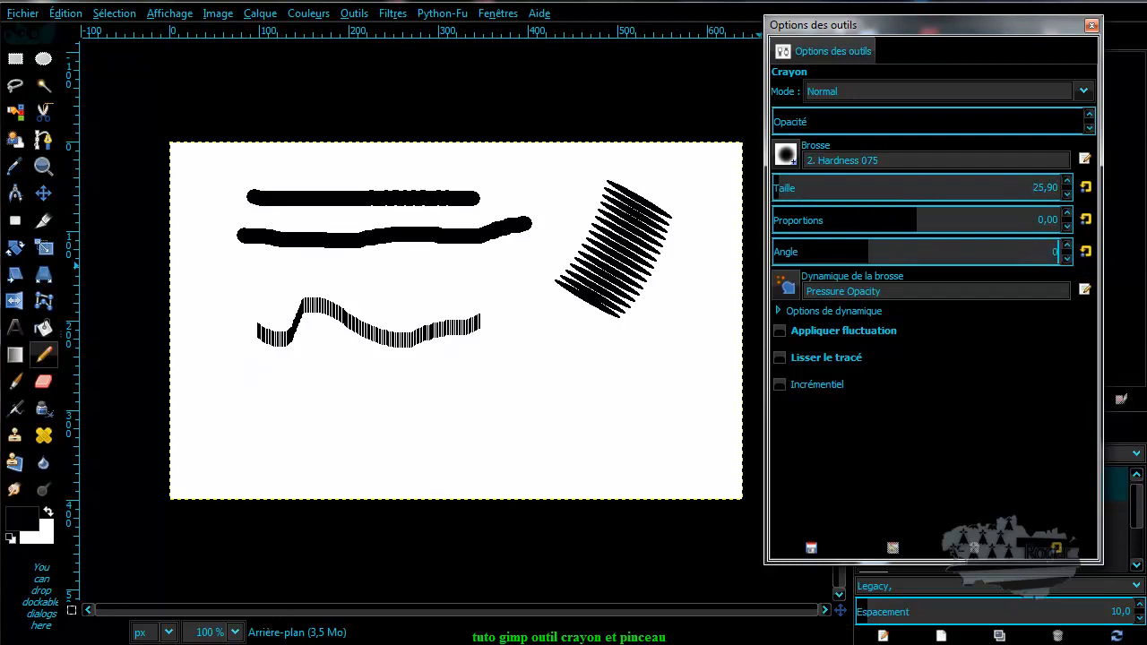
key(Return)
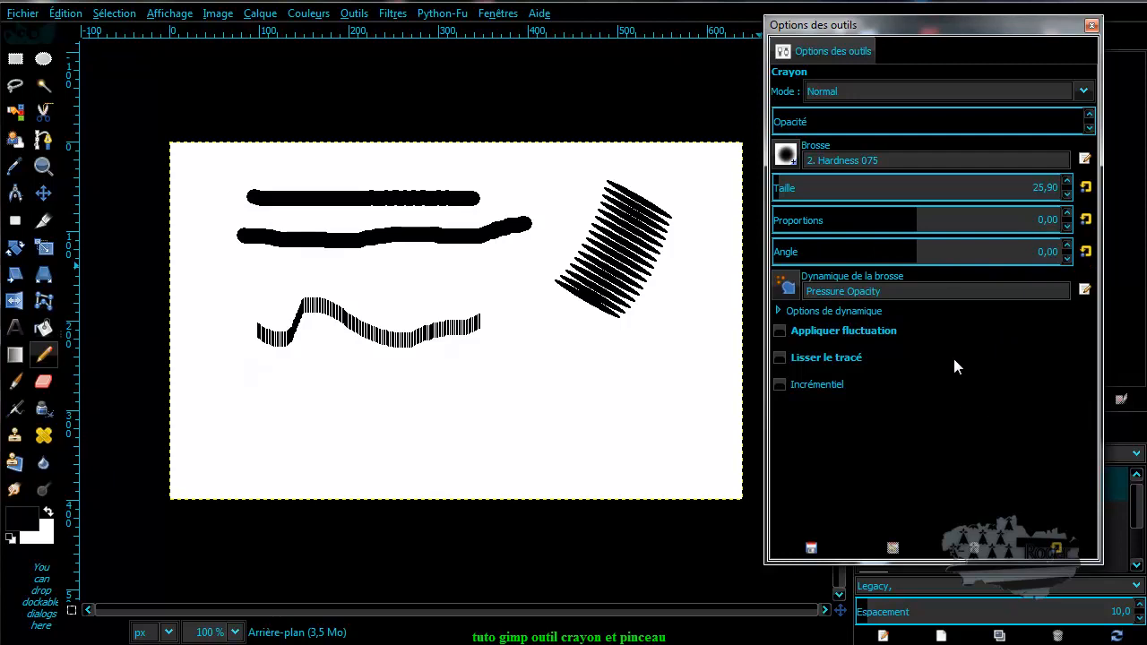
View the brush dynamics choices briefly and undo all four painted strokes.
click(788, 286)
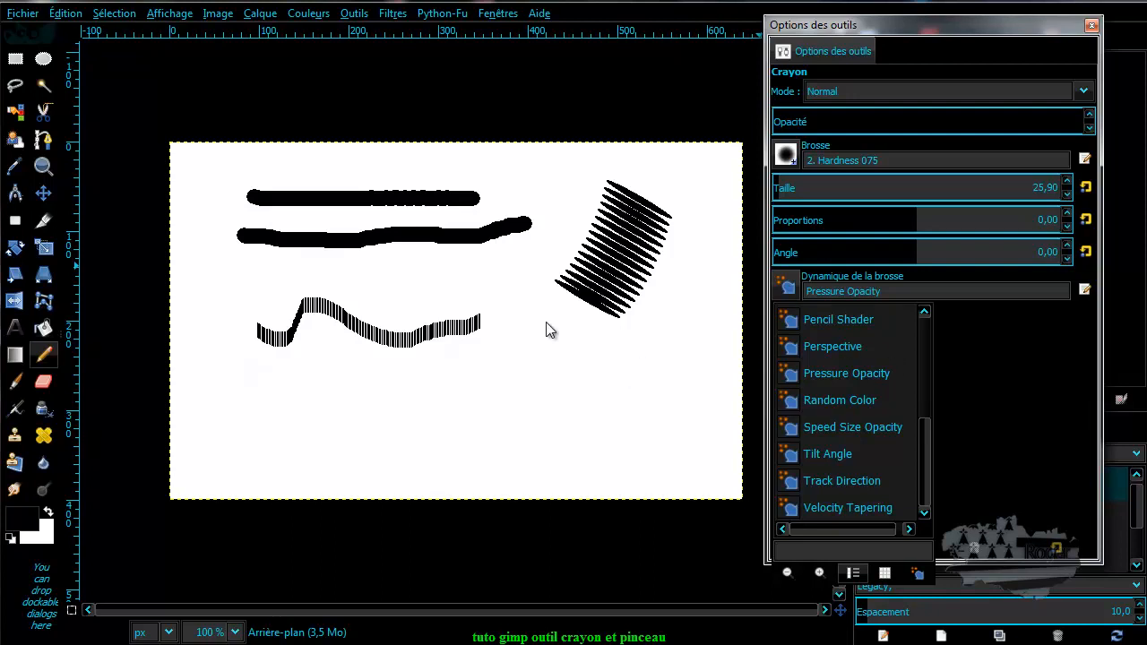
key(Escape)
key(ctrl+z)
key(ctrl+z)
key(ctrl+z)
key(ctrl+z)
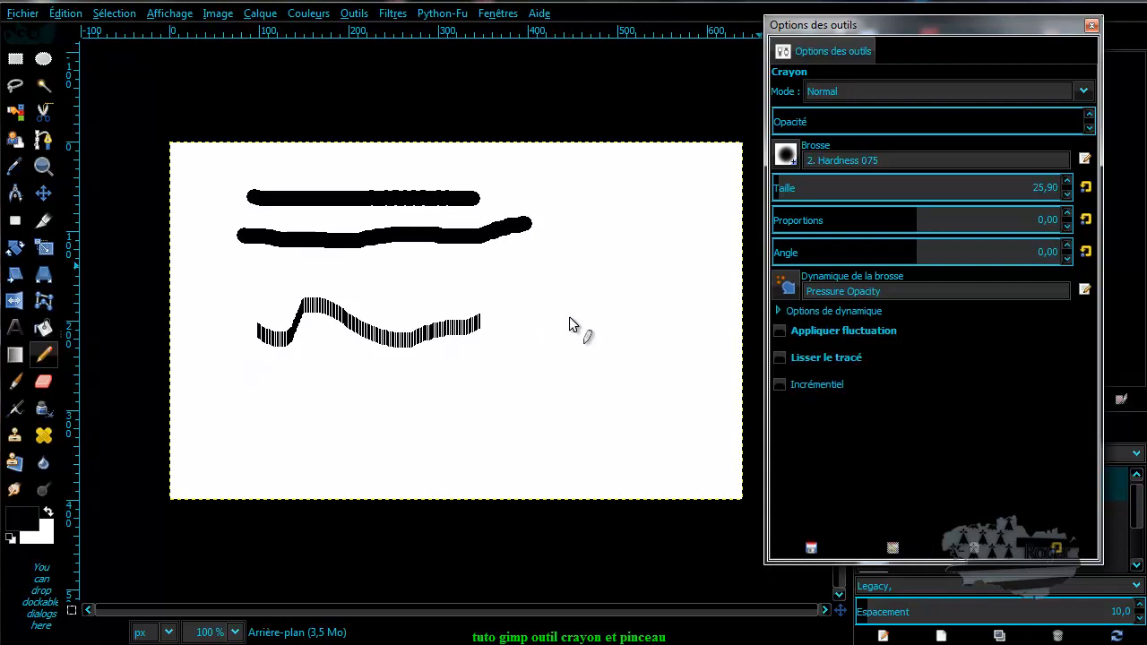
Choose the Basic Dynamics brush dynamics and paint a long wavy stroke across the canvas's upper part.
click(788, 284)
drag(924, 450, 921, 336)
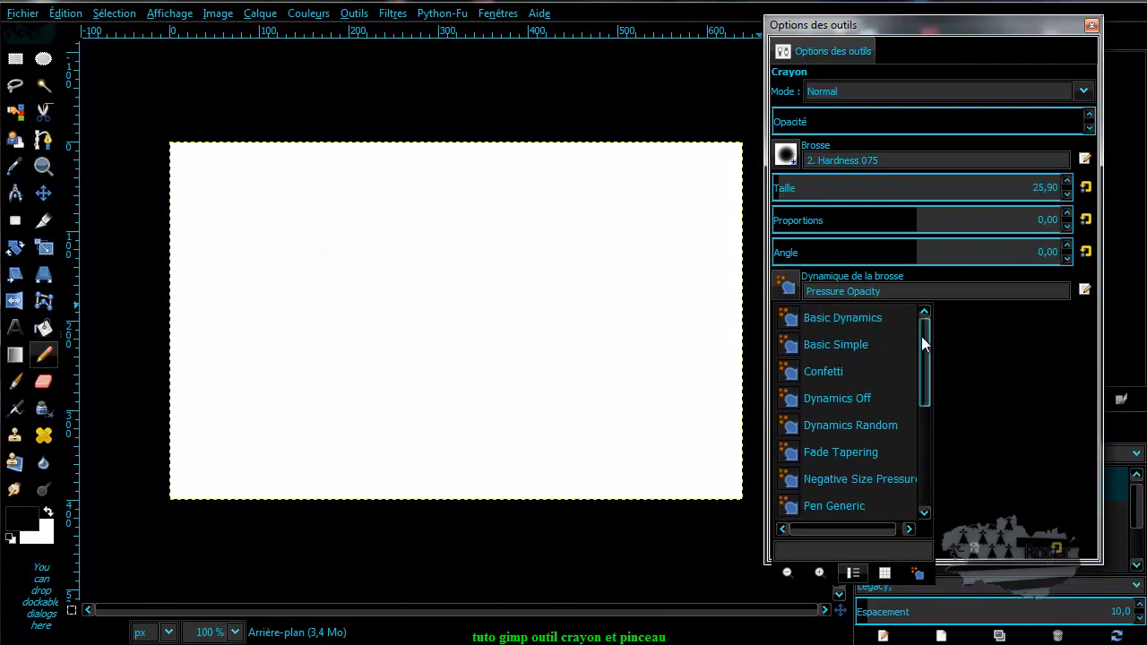
click(827, 318)
mouse_move(227, 213)
mouse_down()
mouse_move(321, 208)
mouse_move(414, 228)
mouse_move(494, 205)
mouse_move(595, 218)
mouse_up()
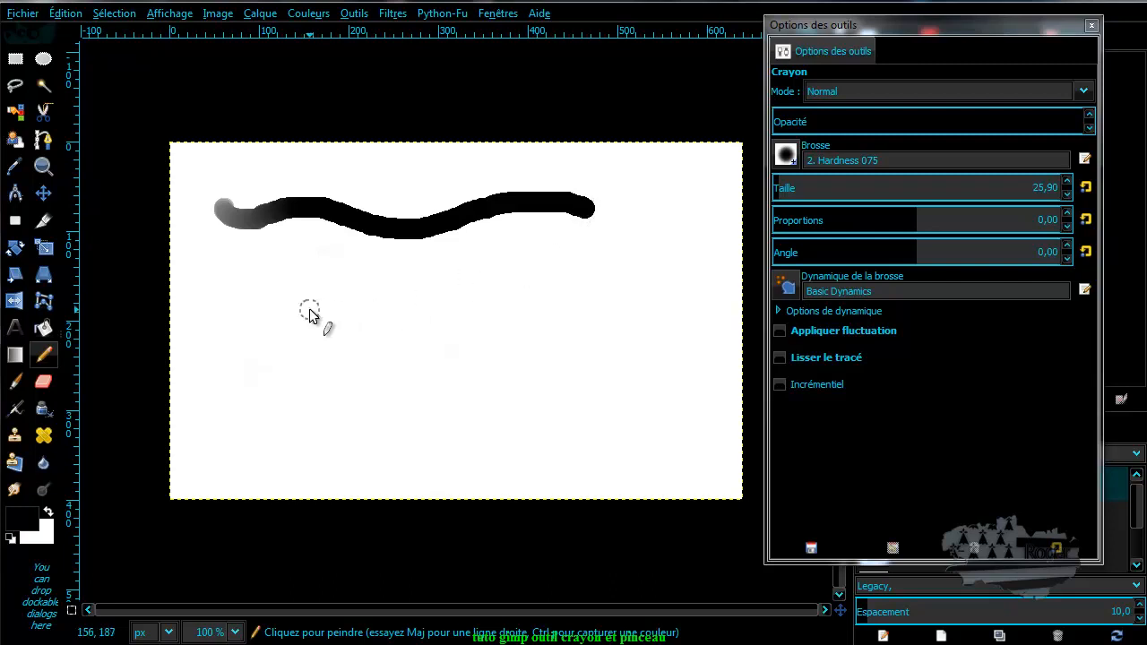
Paint a second wavy stroke, expand the brush dynamics options, and paint a third wavy stroke with the fade length set to 431 px.
mouse_move(215, 267)
mouse_down()
mouse_move(373, 292)
mouse_move(448, 281)
mouse_up()
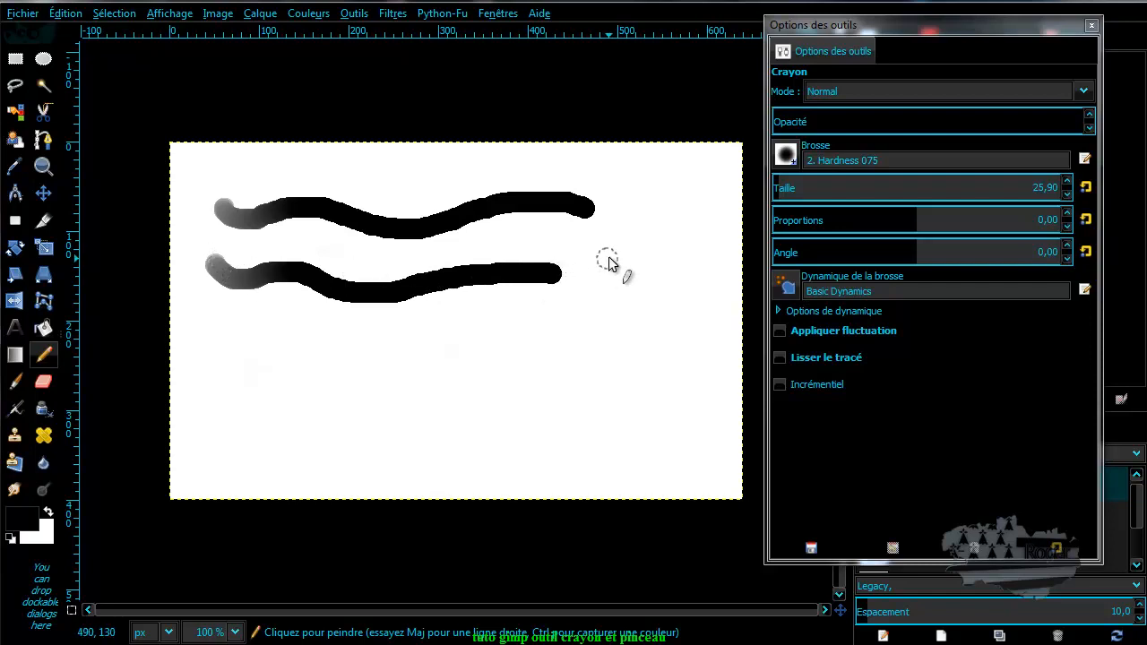
click(779, 310)
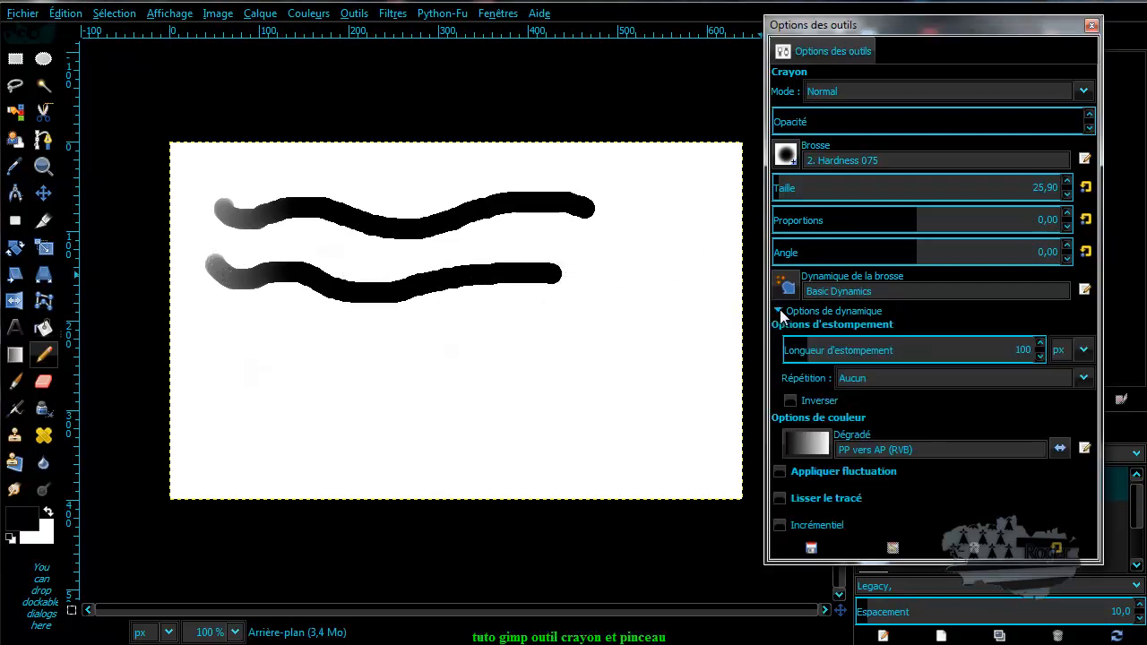
click(879, 349)
click(890, 349)
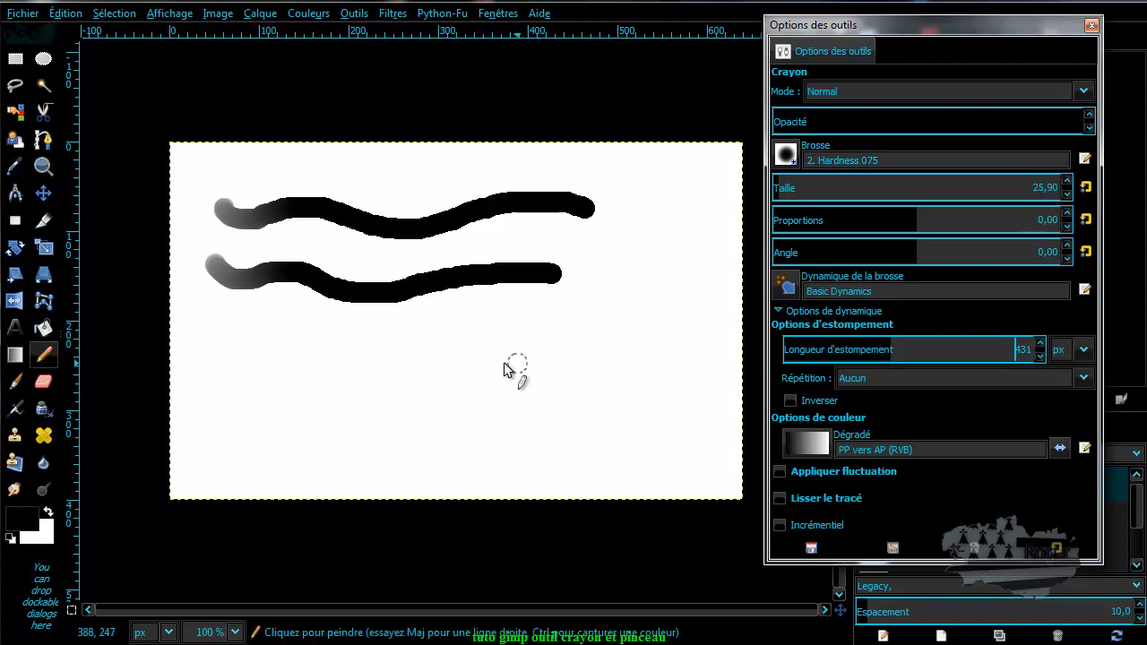
mouse_move(226, 336)
mouse_down()
mouse_move(313, 354)
mouse_move(452, 335)
mouse_move(527, 347)
mouse_move(645, 334)
mouse_up()
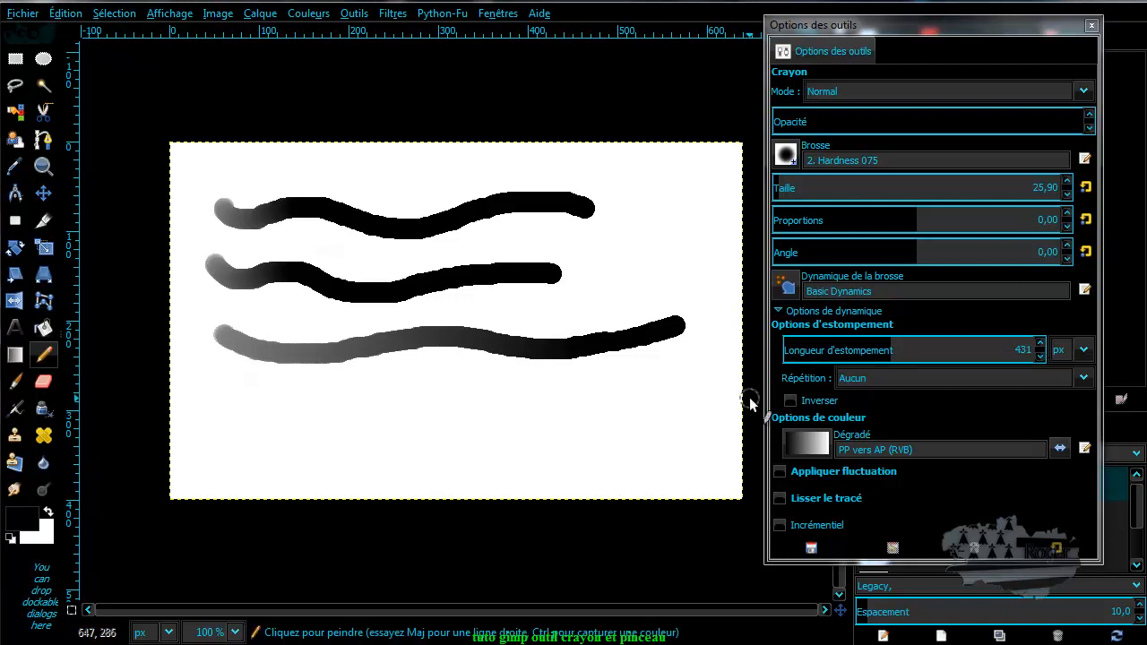
Set the fade repetition to Dents de scie and paint a wavy stroke below the other three.
click(903, 378)
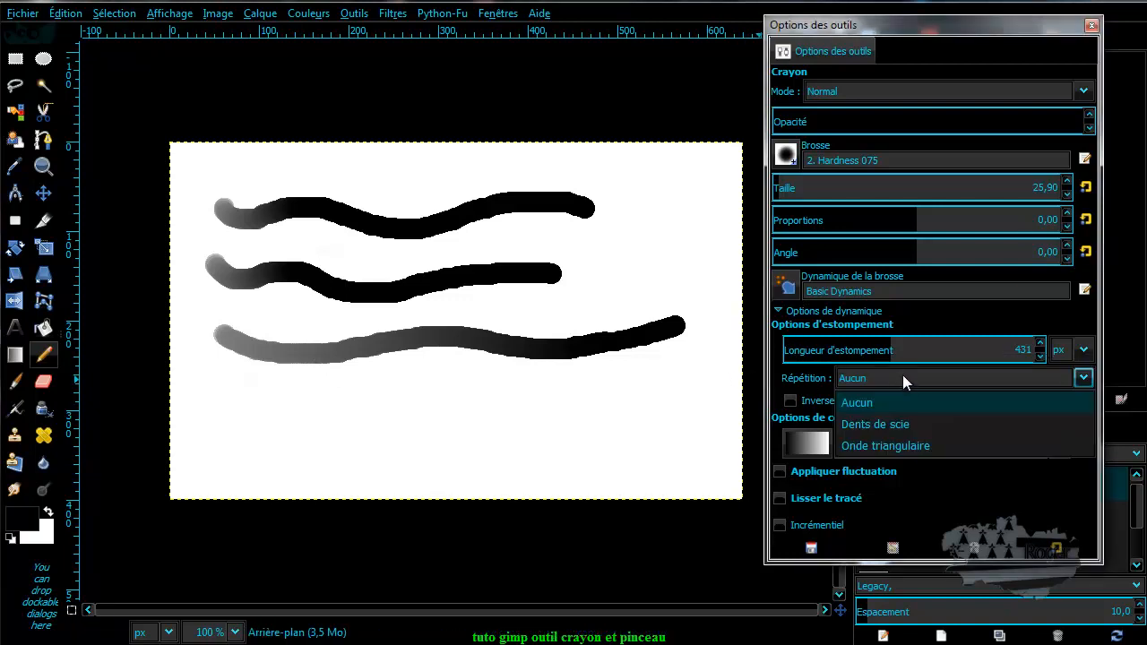
click(896, 425)
drag(229, 418, 283, 399)
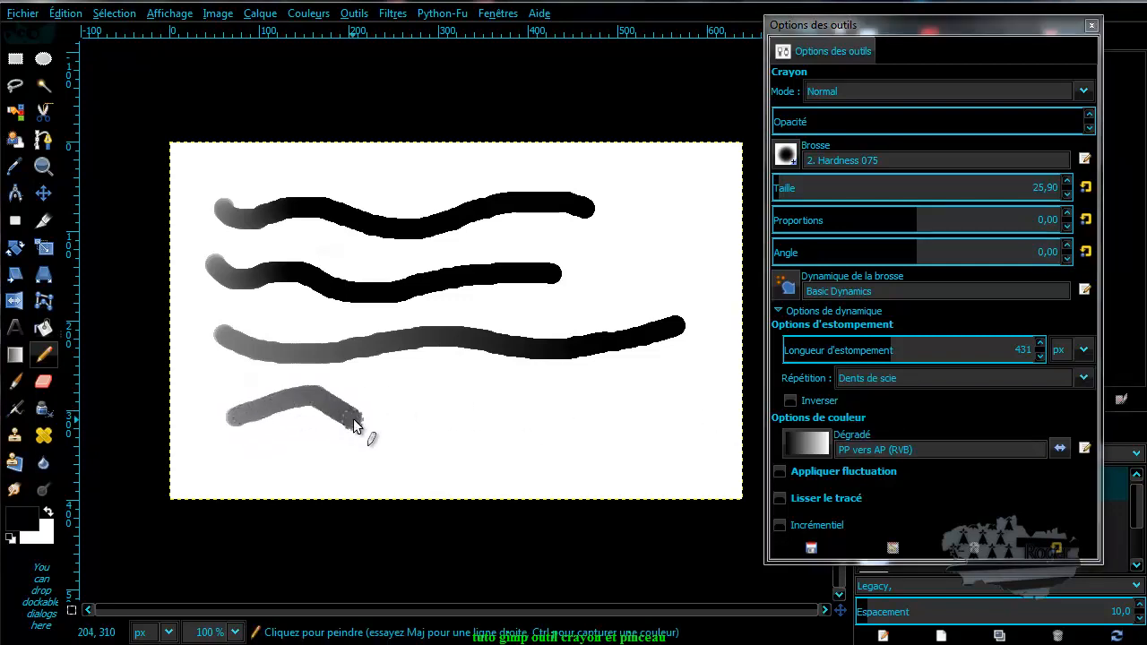
mouse_move(455, 408)
mouse_down()
mouse_move(487, 397)
mouse_move(607, 393)
mouse_up()
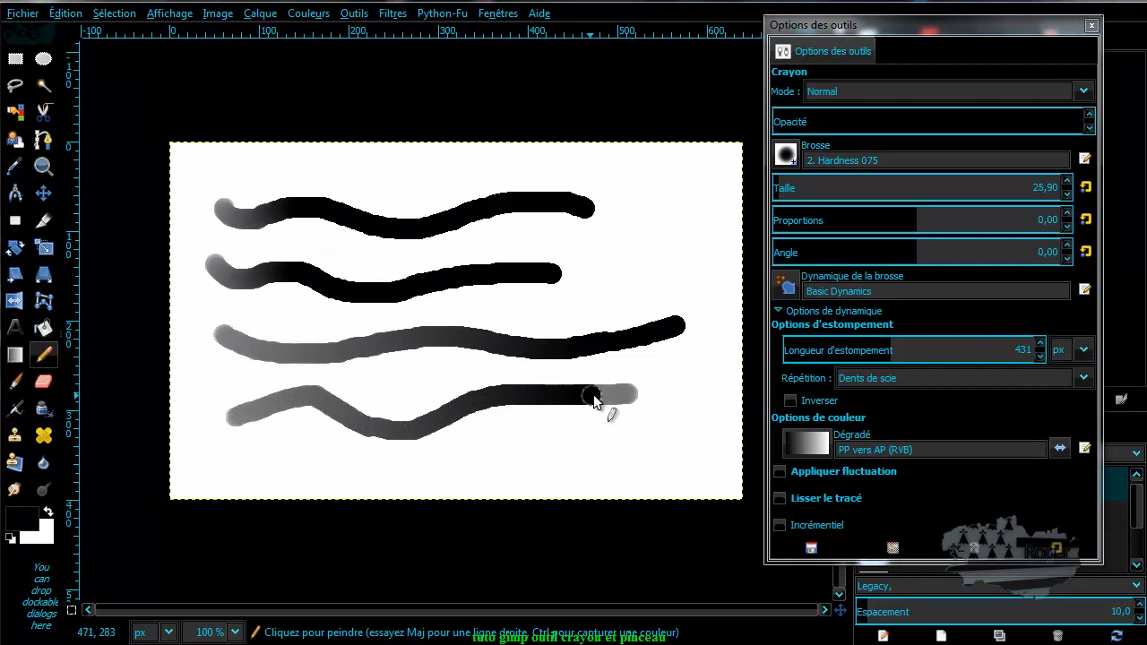
Set the fade length to 98 px and paint a straight stroke along the canvas's upper edge and a long one curving up its right side.
click(808, 347)
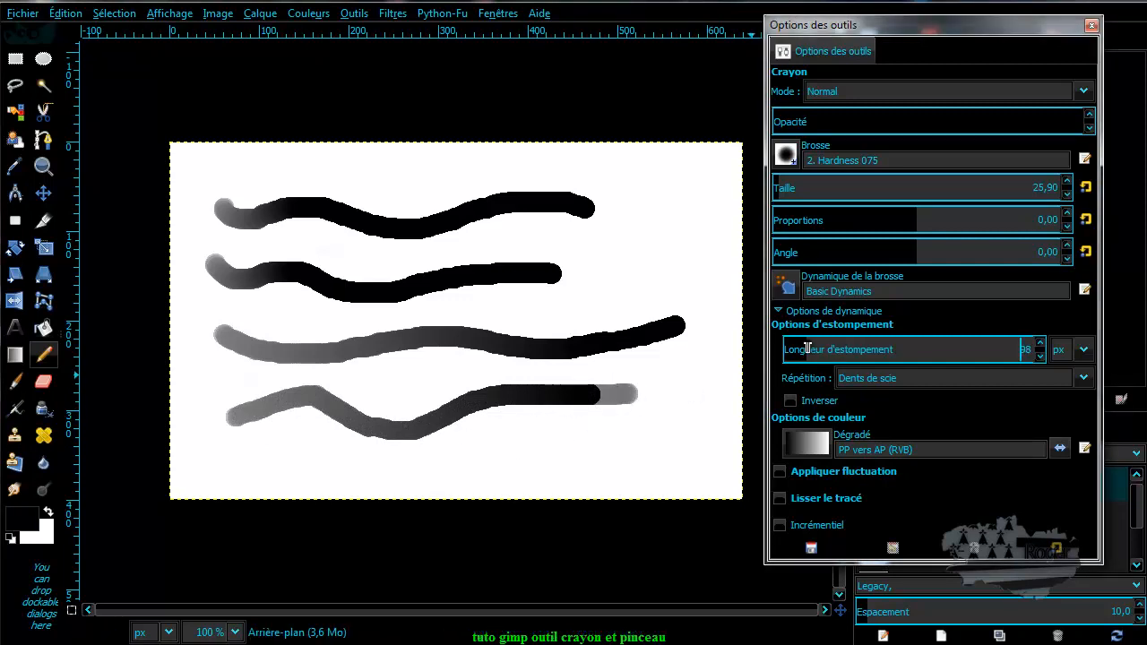
drag(240, 166, 406, 166)
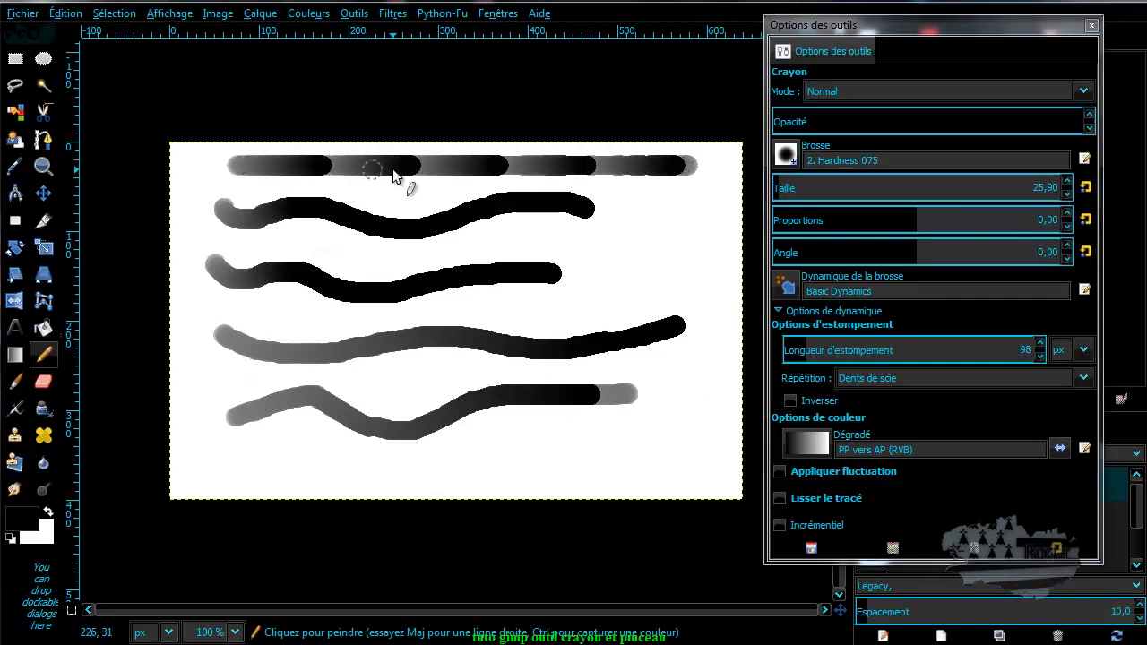
mouse_move(264, 450)
mouse_down()
mouse_move(601, 455)
mouse_move(674, 387)
mouse_up()
drag(711, 240, 715, 222)
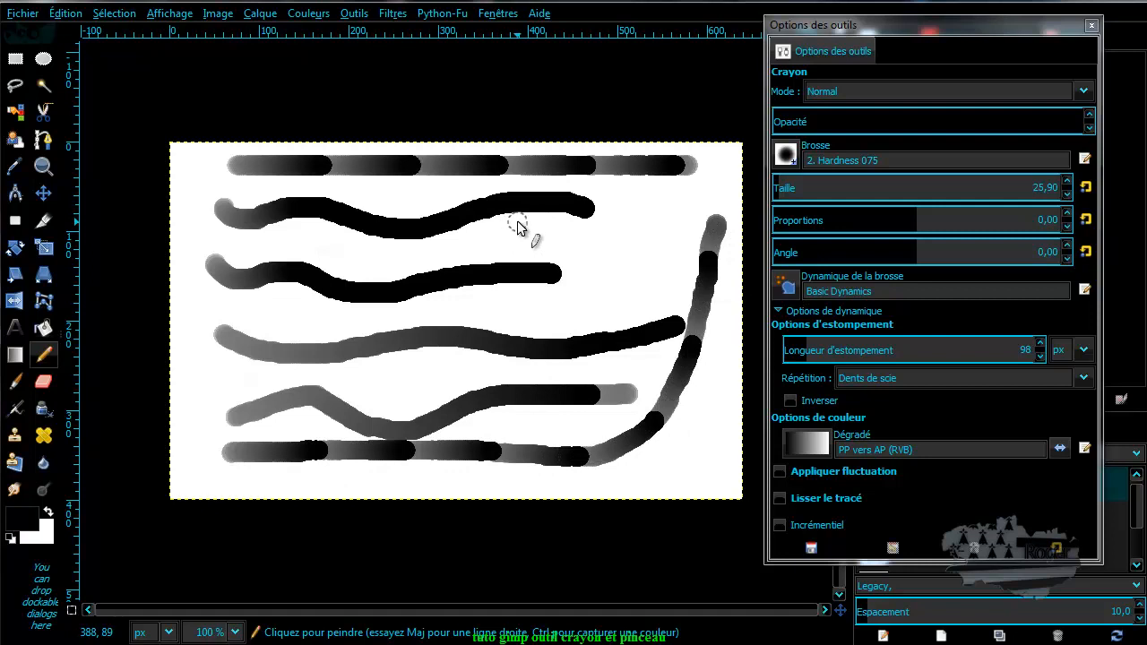
Undo all the painted strokes to clear the canvas.
key(ctrl+z)
key(ctrl+z)
key(ctrl+z)
key(ctrl+z)
key(ctrl+z)
key(ctrl+z)
key(ctrl+z)
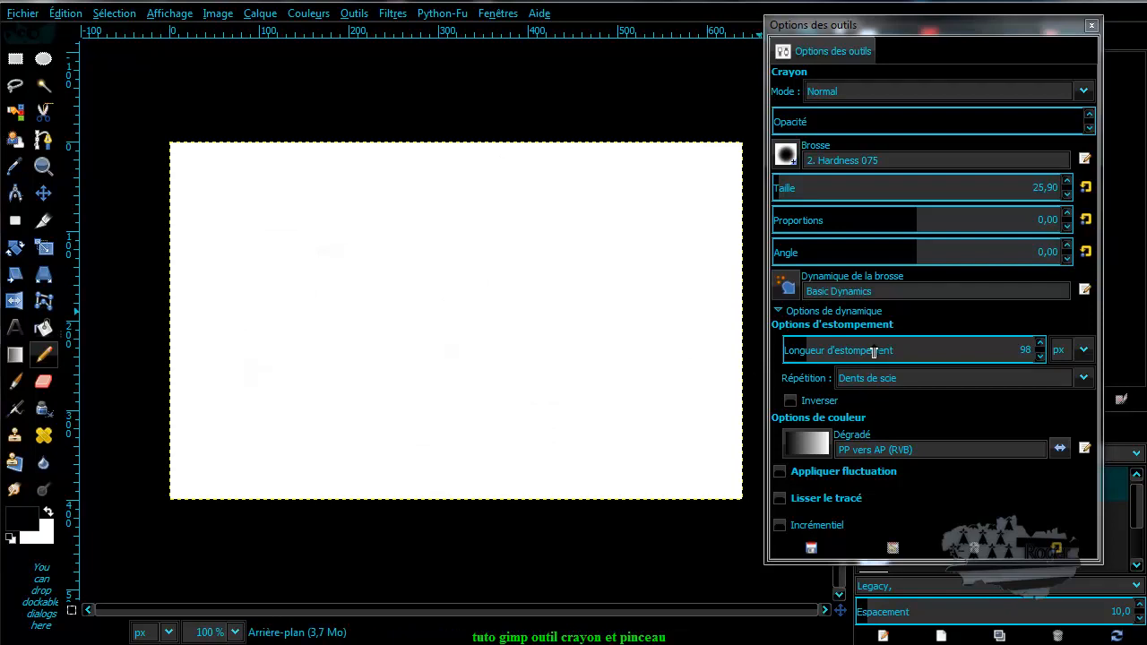
Set the fade repetition to Onde triangulaire, test it with a long wavy stroke across the canvas, and undo the stroke.
click(888, 374)
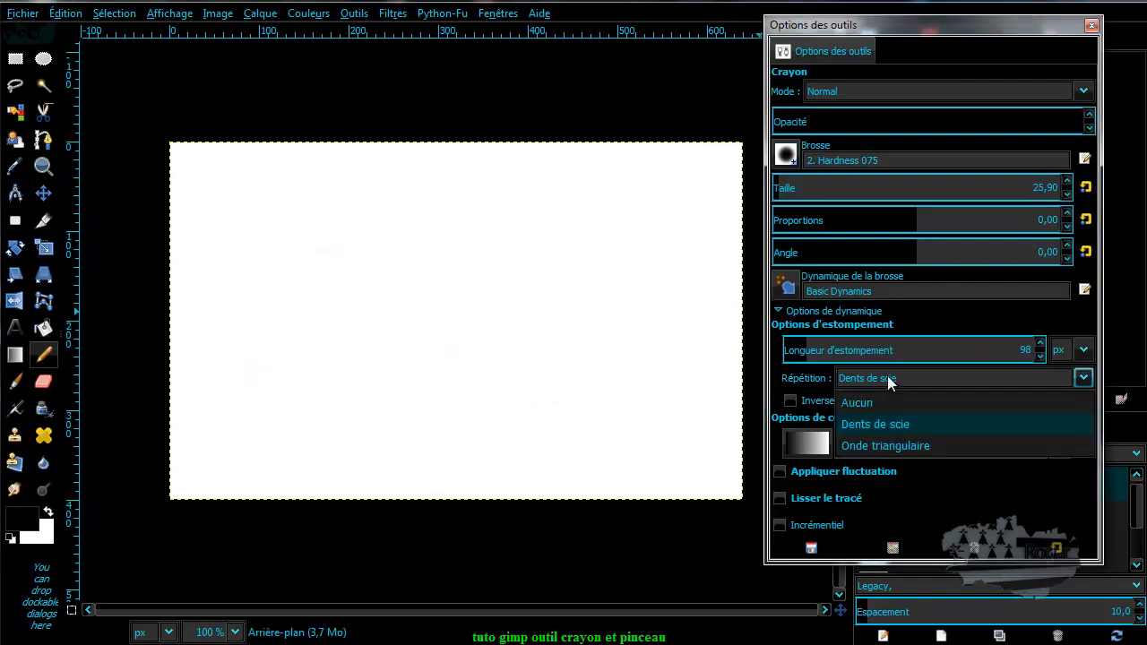
click(902, 445)
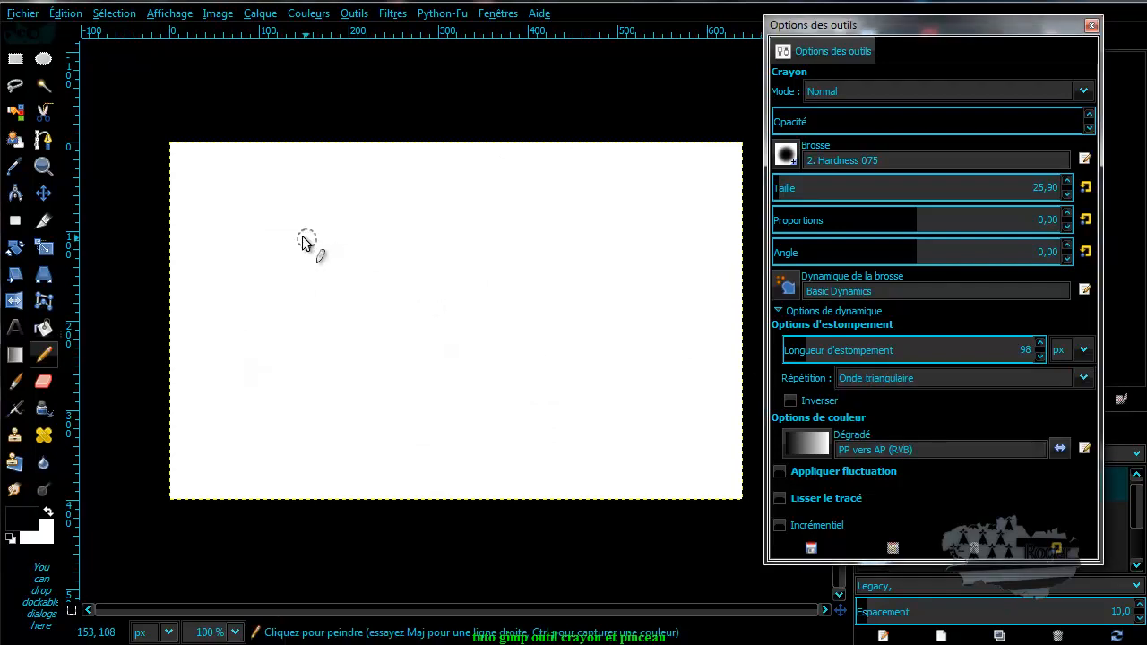
mouse_move(210, 219)
mouse_down()
mouse_move(226, 235)
mouse_move(299, 227)
mouse_up()
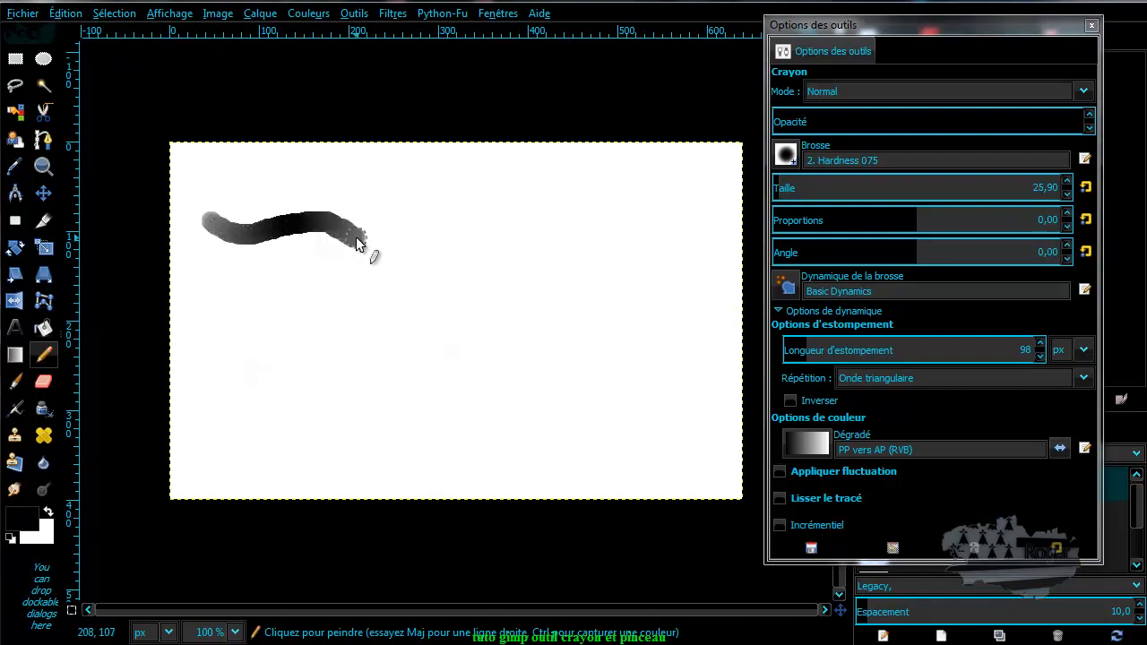
mouse_move(416, 246)
mouse_down()
mouse_move(504, 231)
mouse_move(573, 256)
mouse_up()
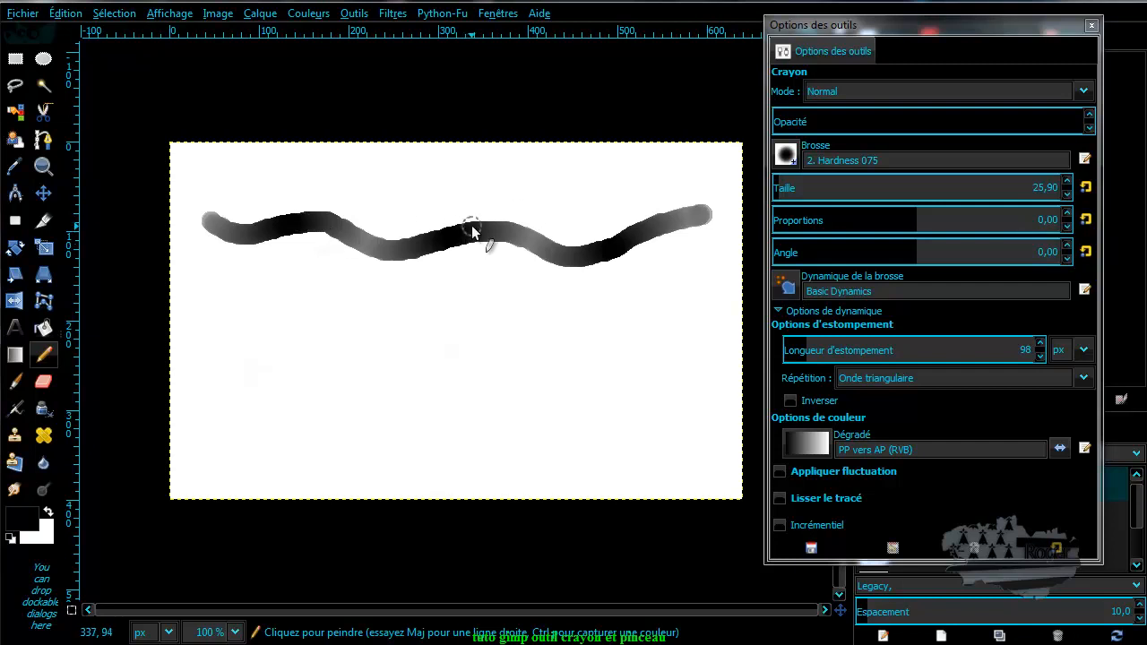
key(ctrl+z)
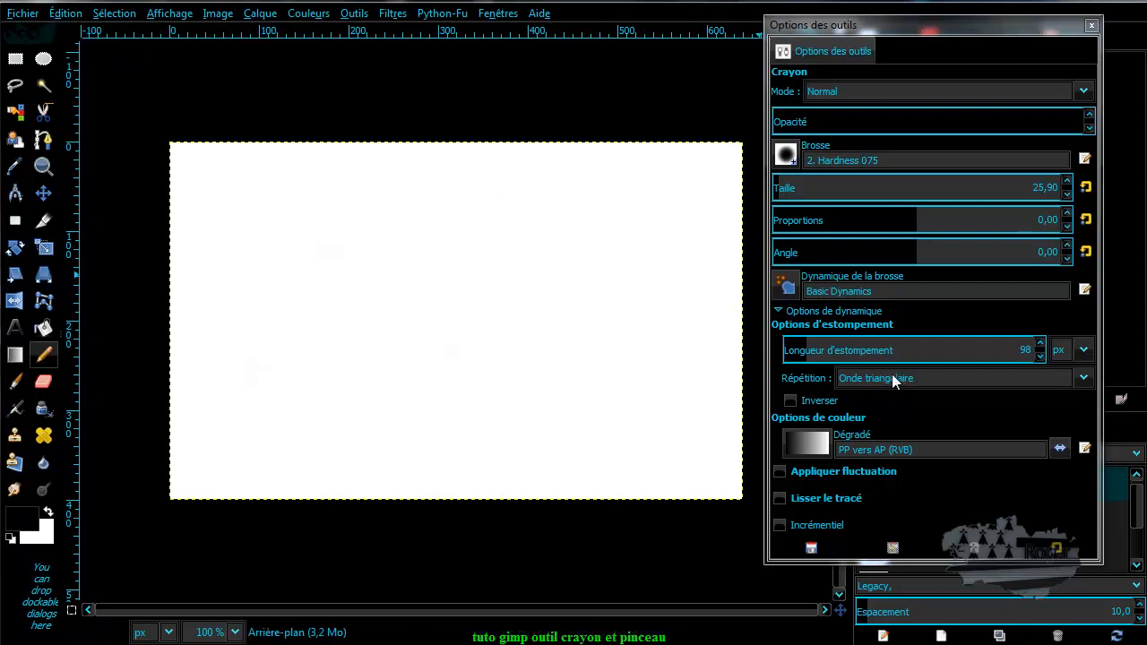
Compare straight strokes painted without and with the fade's Inverser option, undo both, and turn the option off again.
drag(226, 187, 715, 182)
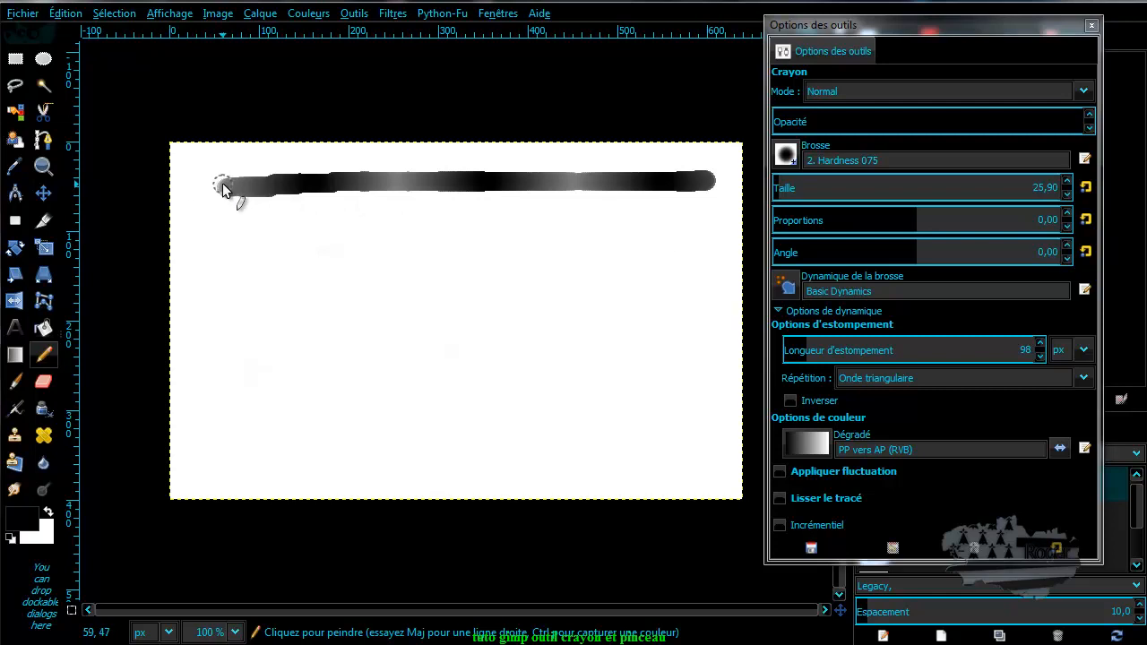
click(789, 401)
drag(223, 257, 529, 260)
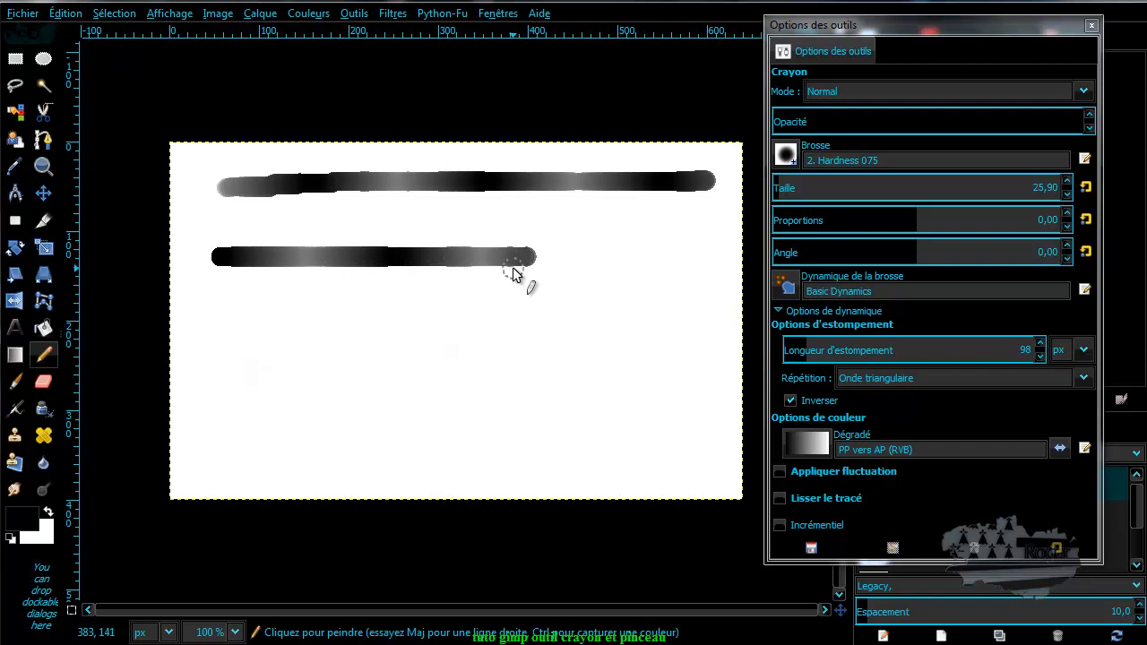
key(ctrl+z)
key(ctrl+z)
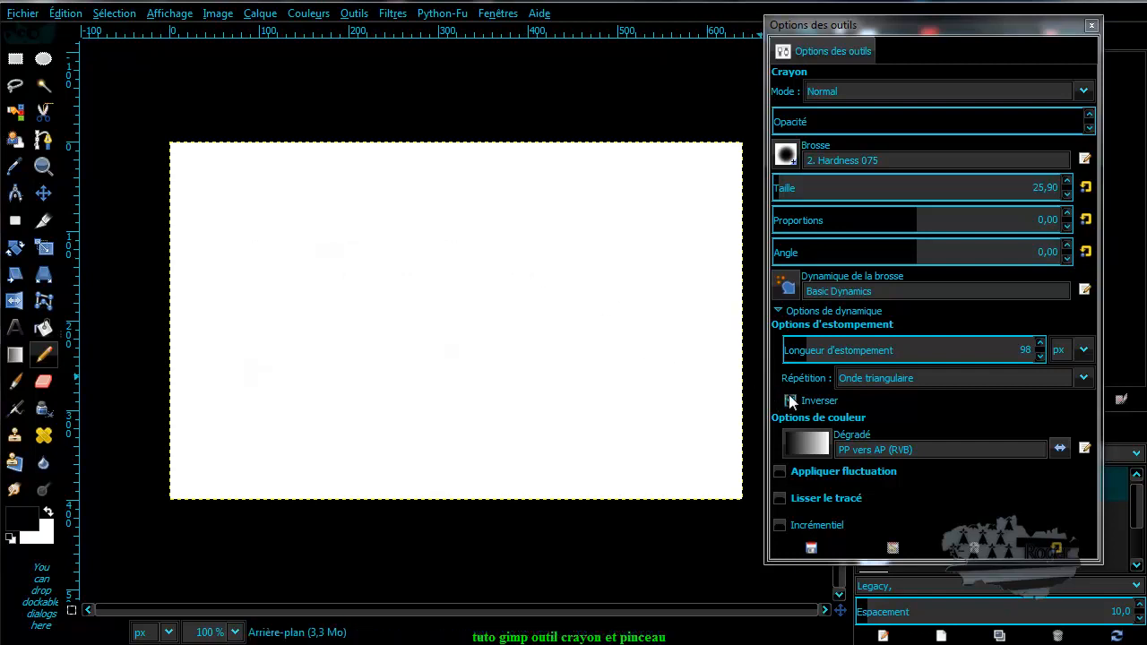
click(789, 401)
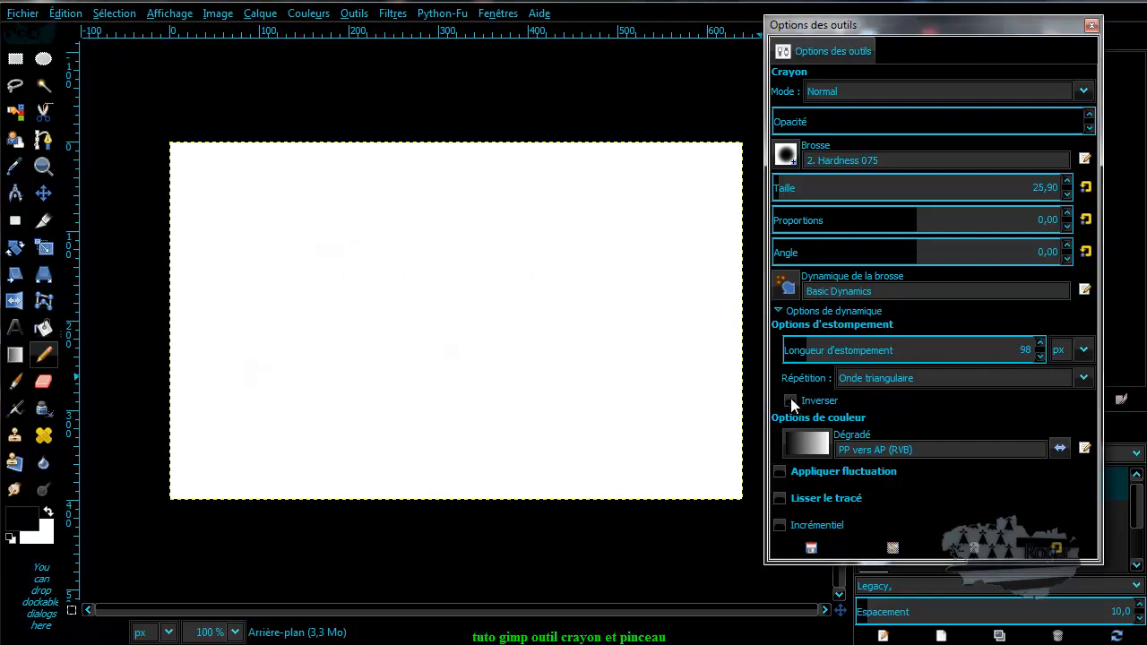
Choose the Full saturation spectrum CW gradient and paint a long horizontal stroke across the canvas's upper half.
click(805, 443)
scroll(842, 546, down, 5)
scroll(843, 546, down, 6)
scroll(844, 549, down, 6)
scroll(848, 549, down, 6)
scroll(847, 548, down, 6)
scroll(847, 548, down, 5)
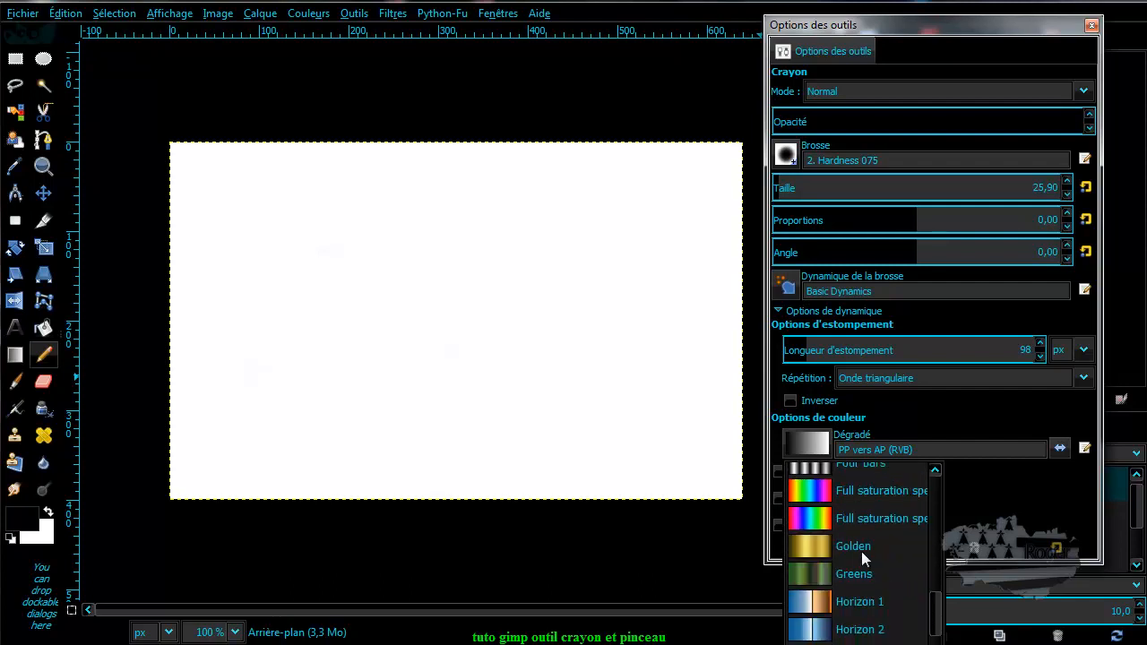
click(839, 525)
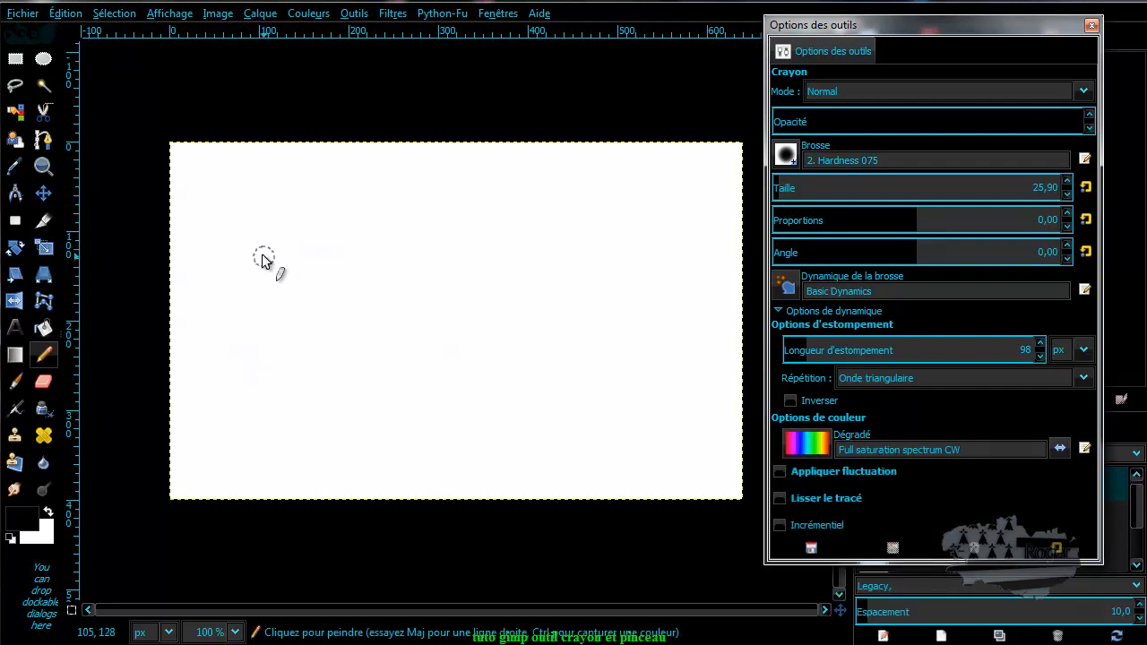
drag(214, 243, 667, 247)
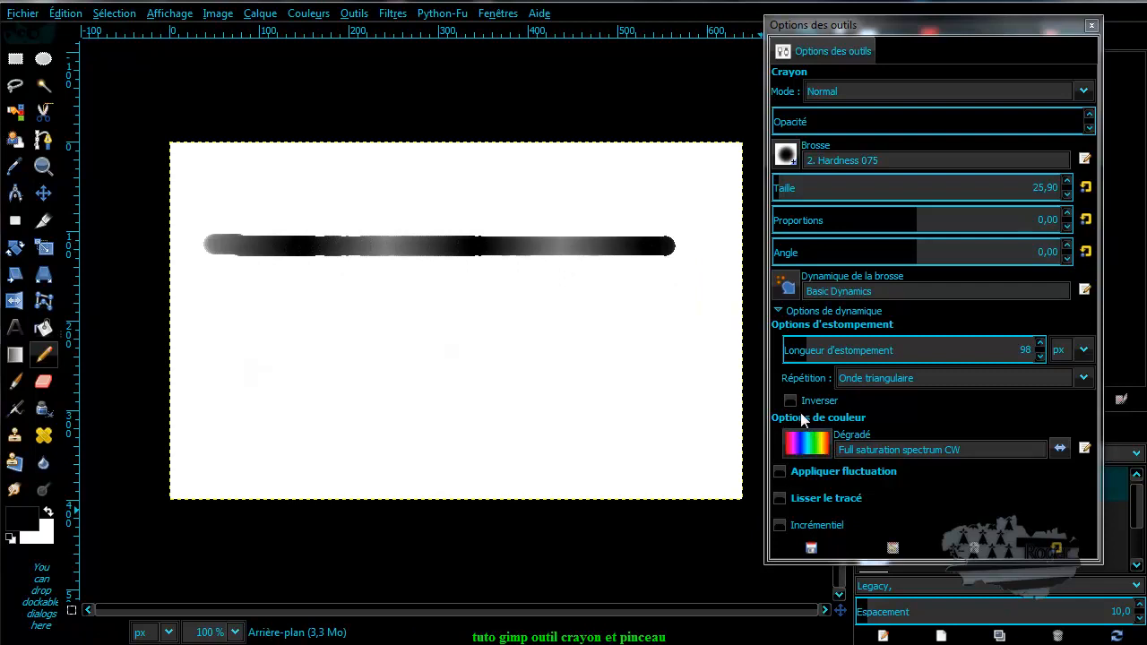
Set the fade repetition to Aucun and paint a second horizontal stroke below the first.
click(1083, 377)
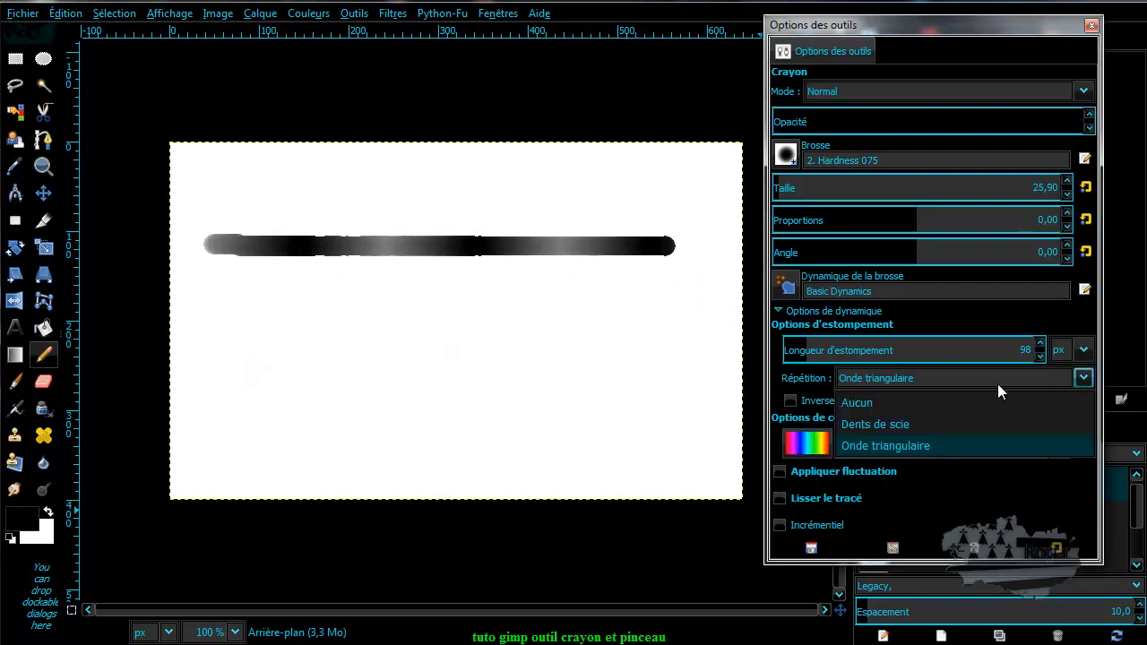
click(895, 403)
drag(206, 309, 648, 311)
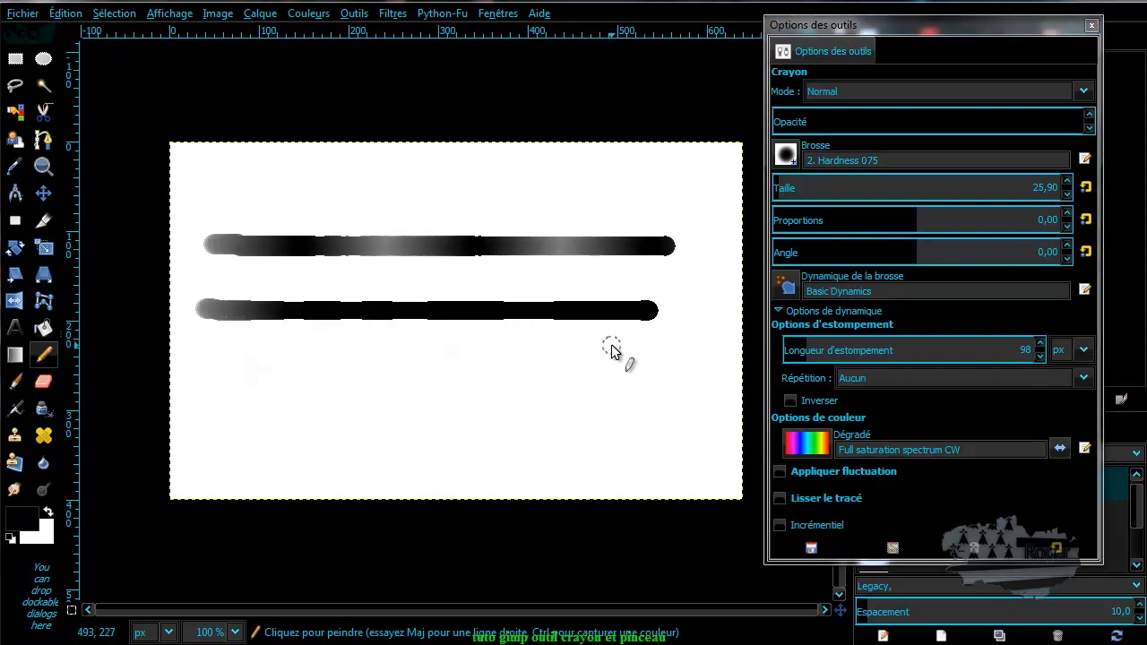
Choose the PP vers AP (bord dur) gradient and paint a third horizontal stroke below the other two.
click(811, 448)
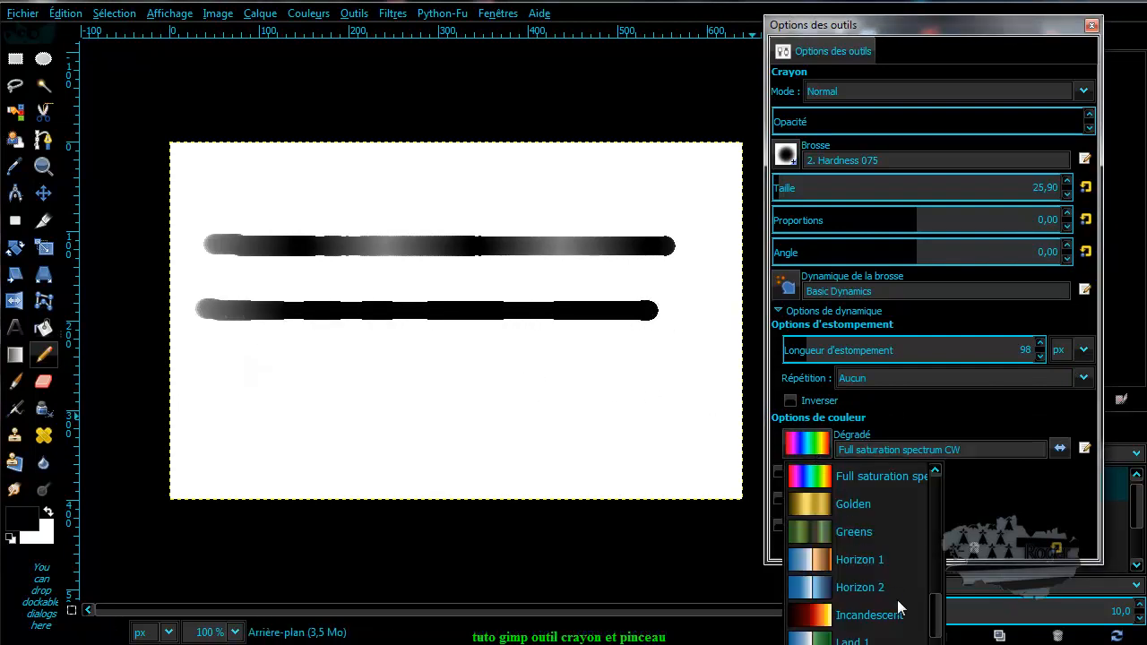
drag(937, 614, 938, 491)
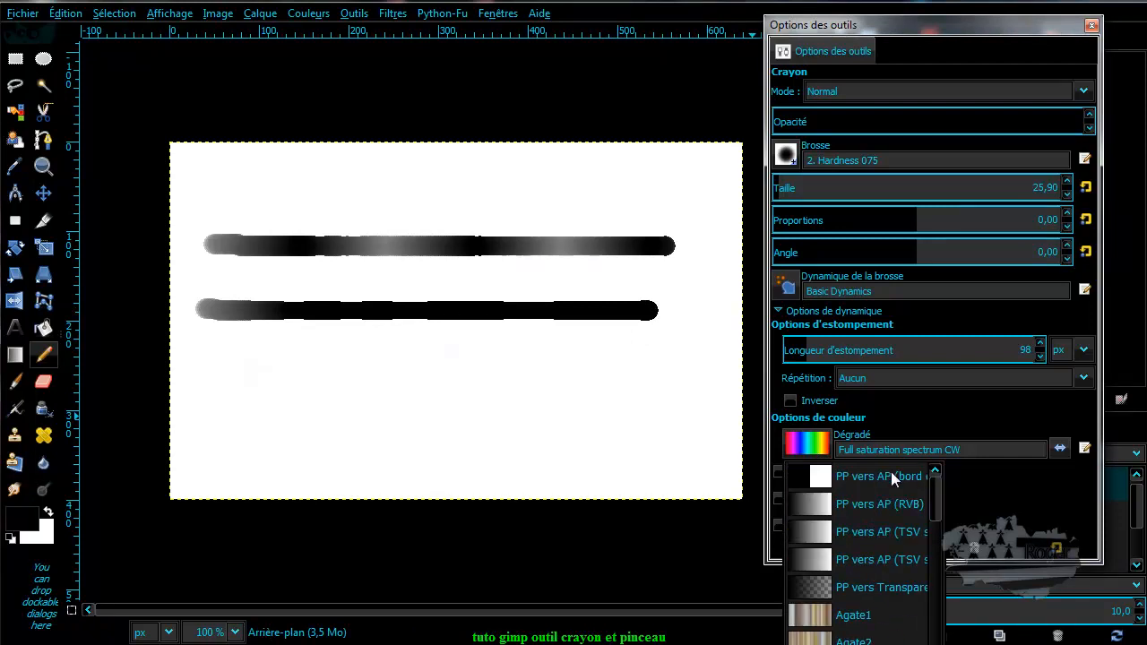
click(821, 481)
drag(186, 359, 624, 362)
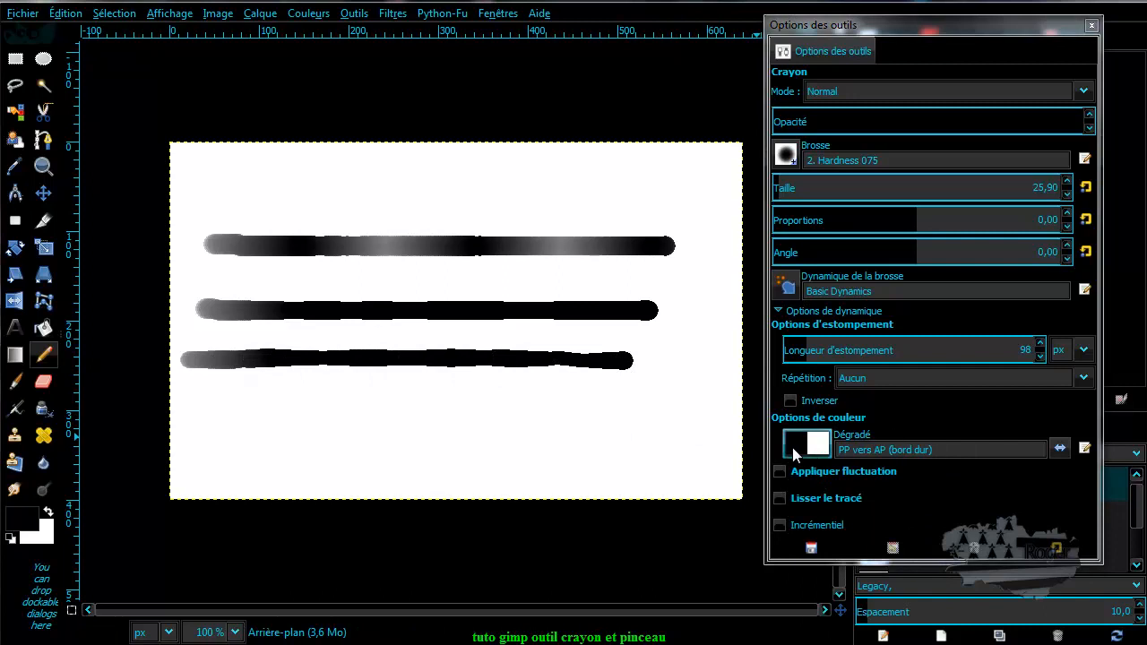
Switch the gradient to PP vers AP (RVB), enable Appliquer fluctuation, and paint a horizontal stroke above the others.
click(805, 448)
click(822, 504)
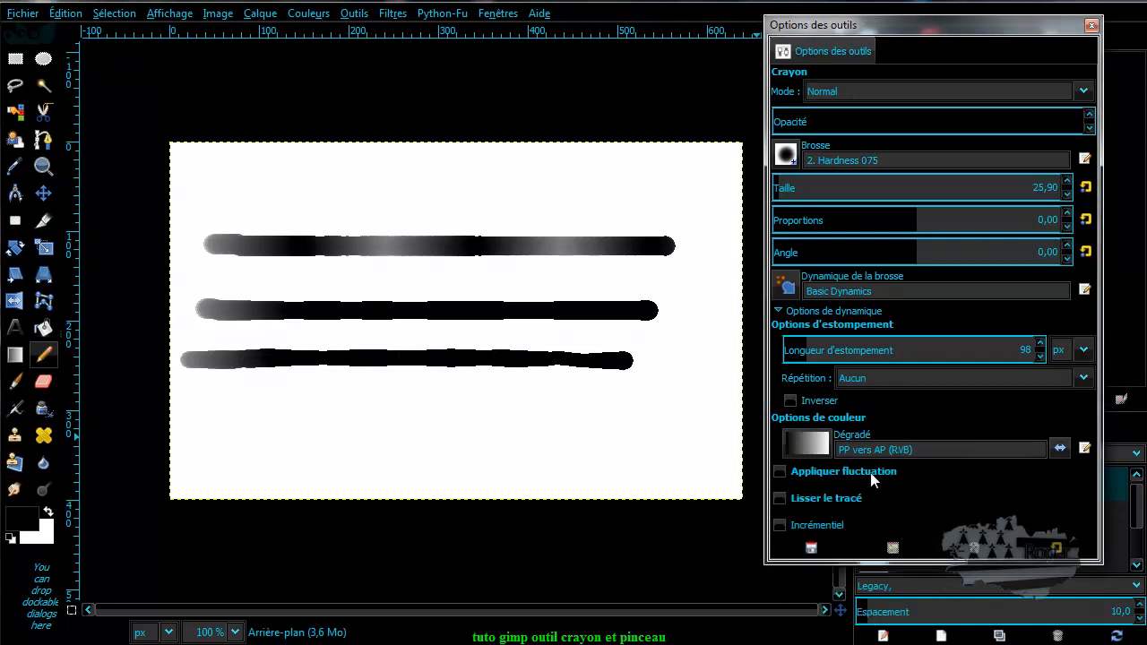
click(778, 471)
drag(231, 187, 689, 192)
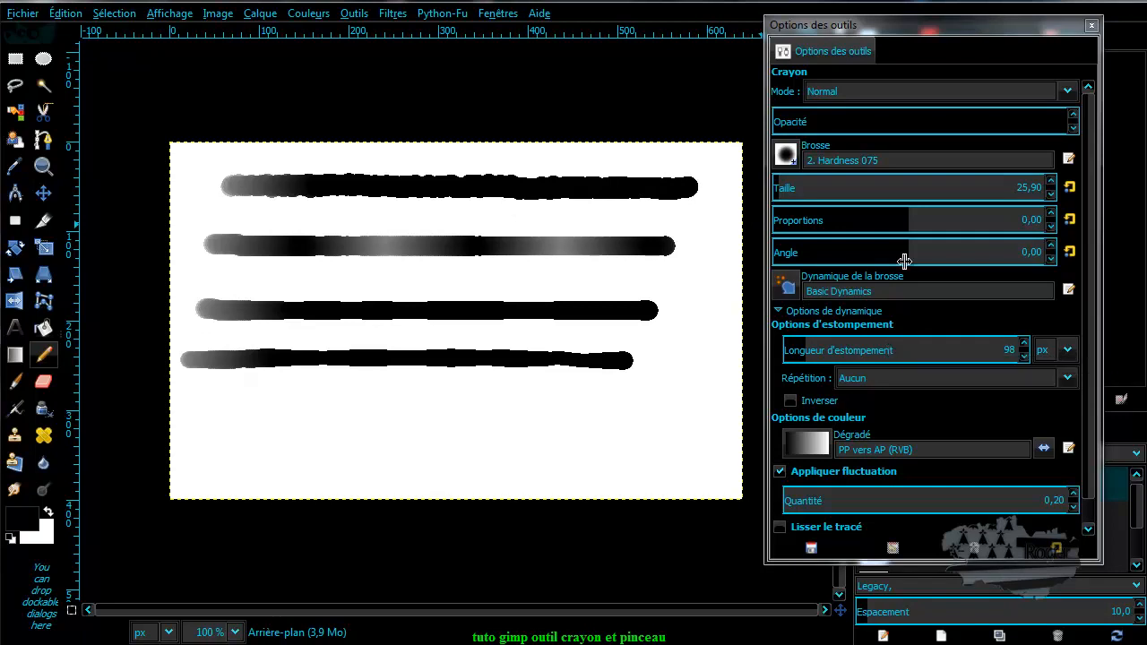
Set the brush proportions to 4.95 and paint a wavy stroke below the horizontal strokes.
drag(943, 215, 962, 215)
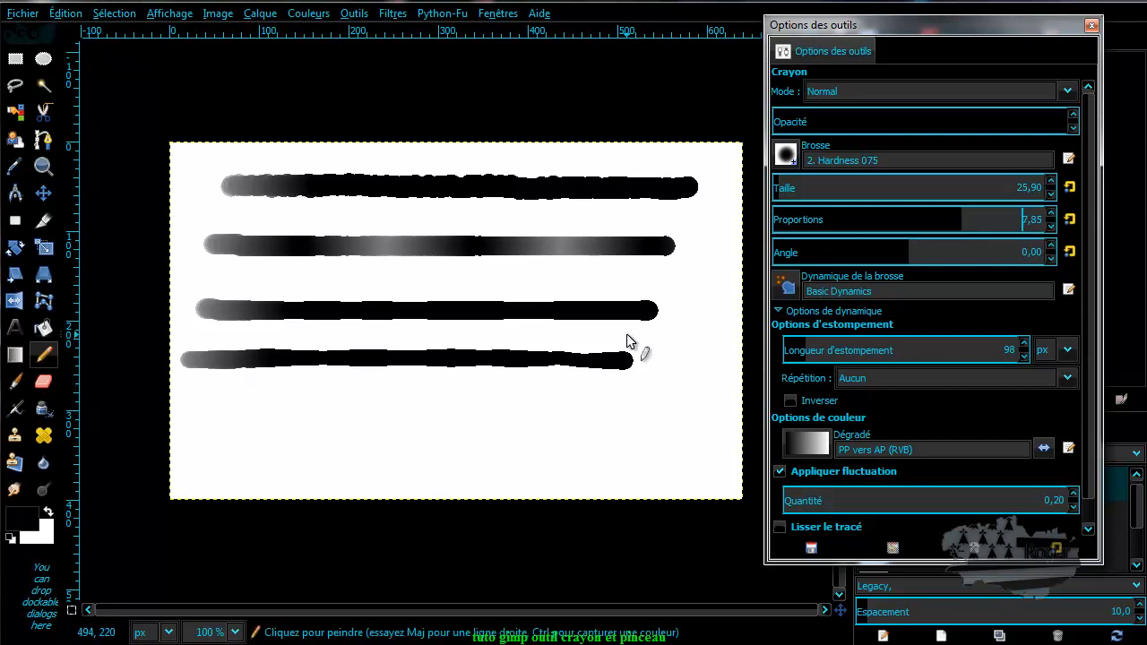
click(942, 219)
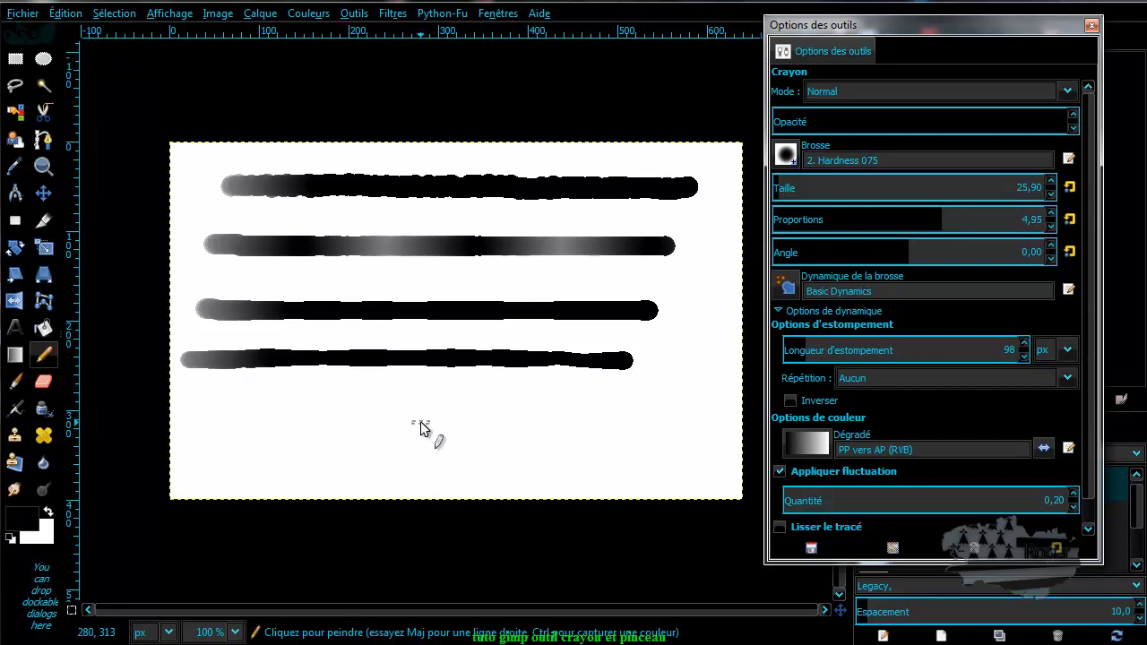
mouse_move(355, 434)
mouse_down()
mouse_move(452, 407)
mouse_move(517, 428)
mouse_move(613, 401)
mouse_move(648, 404)
mouse_up()
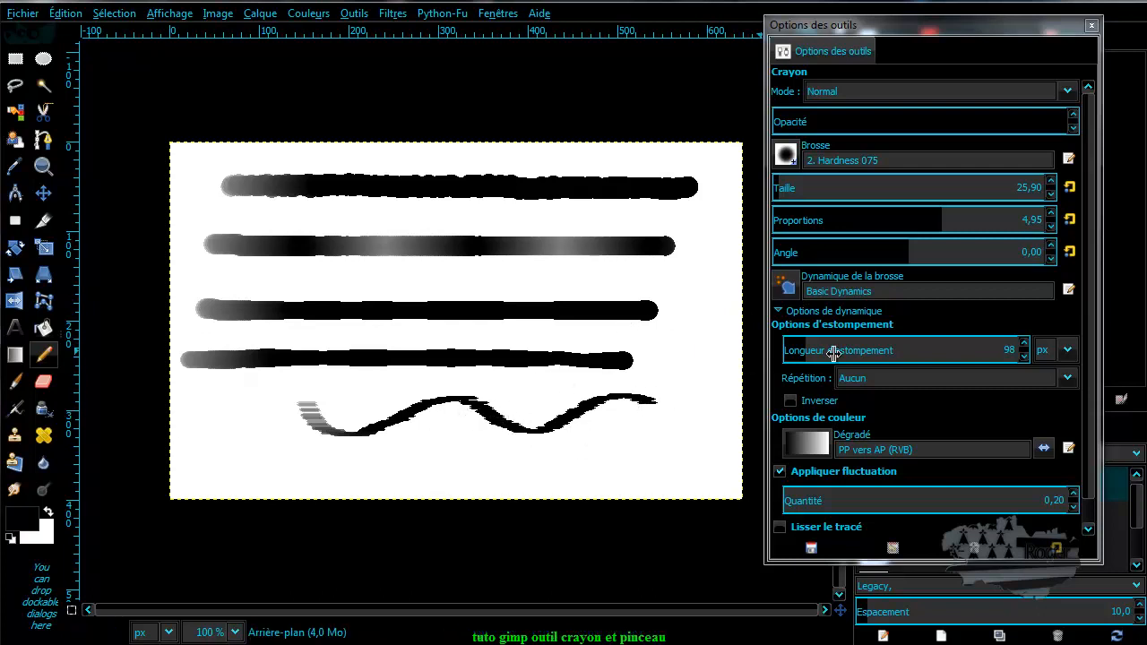
Paint a wavy stroke along the canvas's lower edge with Appliquer fluctuation off, and another between the two uppermost strokes with Lisser le tracé enabled.
click(780, 470)
mouse_move(231, 451)
mouse_down()
mouse_move(284, 465)
mouse_move(387, 451)
mouse_move(433, 472)
mouse_move(502, 474)
mouse_move(618, 453)
mouse_up()
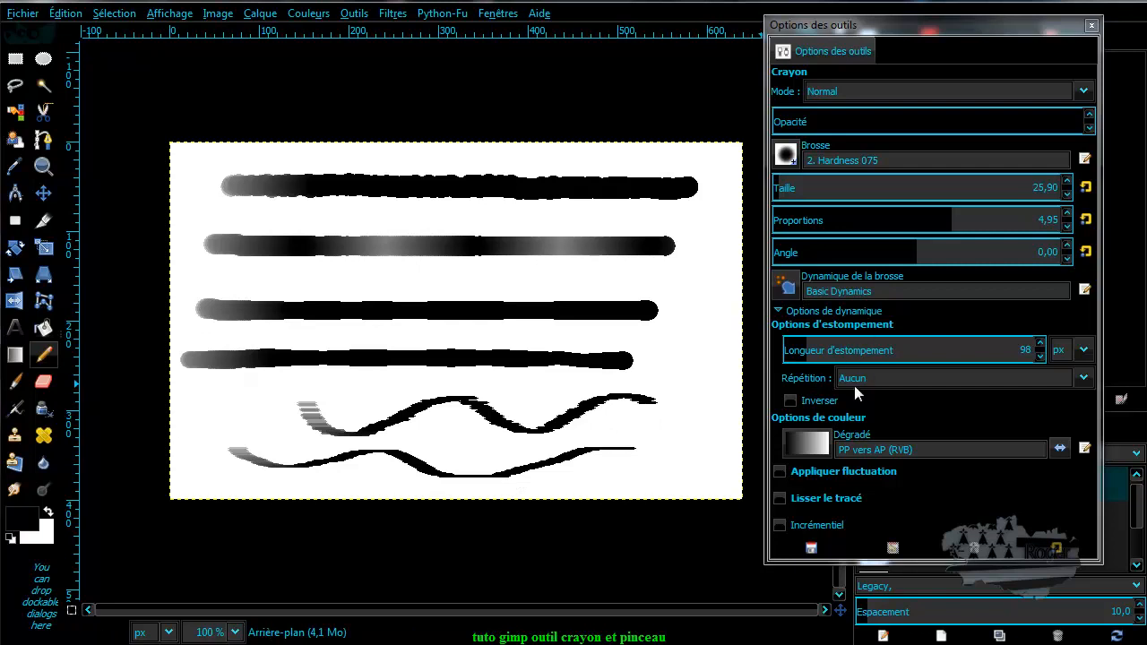
click(778, 498)
mouse_move(236, 210)
mouse_down()
mouse_move(423, 224)
mouse_move(684, 206)
mouse_up()
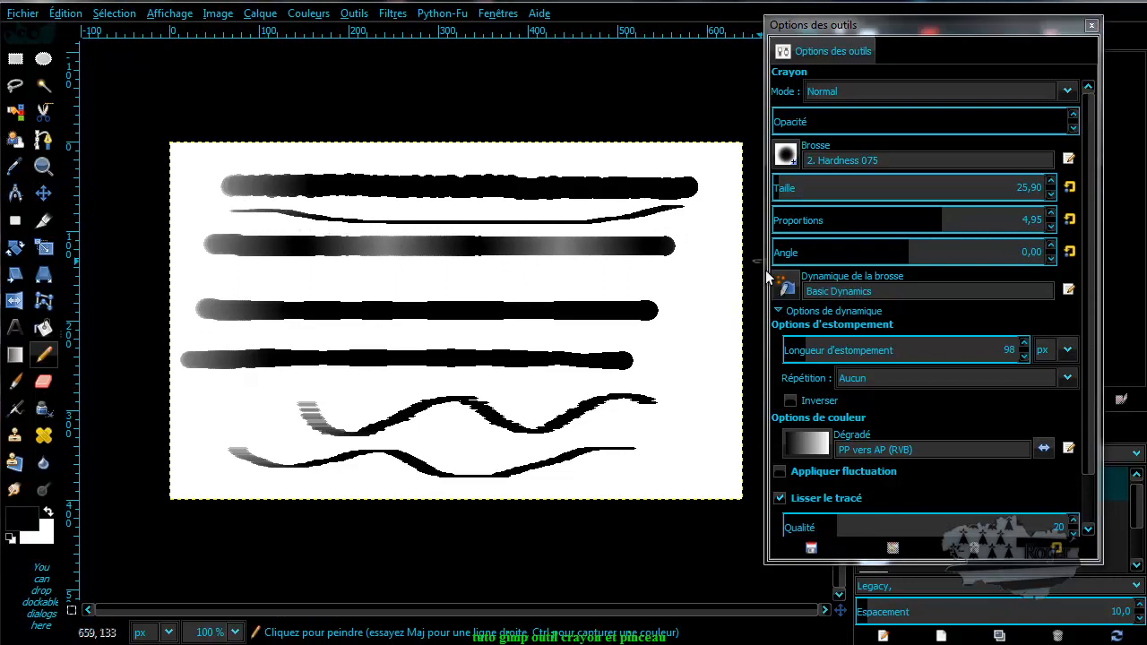
Turn off Lisser le tracé, enable Appliquer fluctuation with a quantity of 11,39, and paint a scattered stroke across the canvas.
click(778, 496)
click(779, 497)
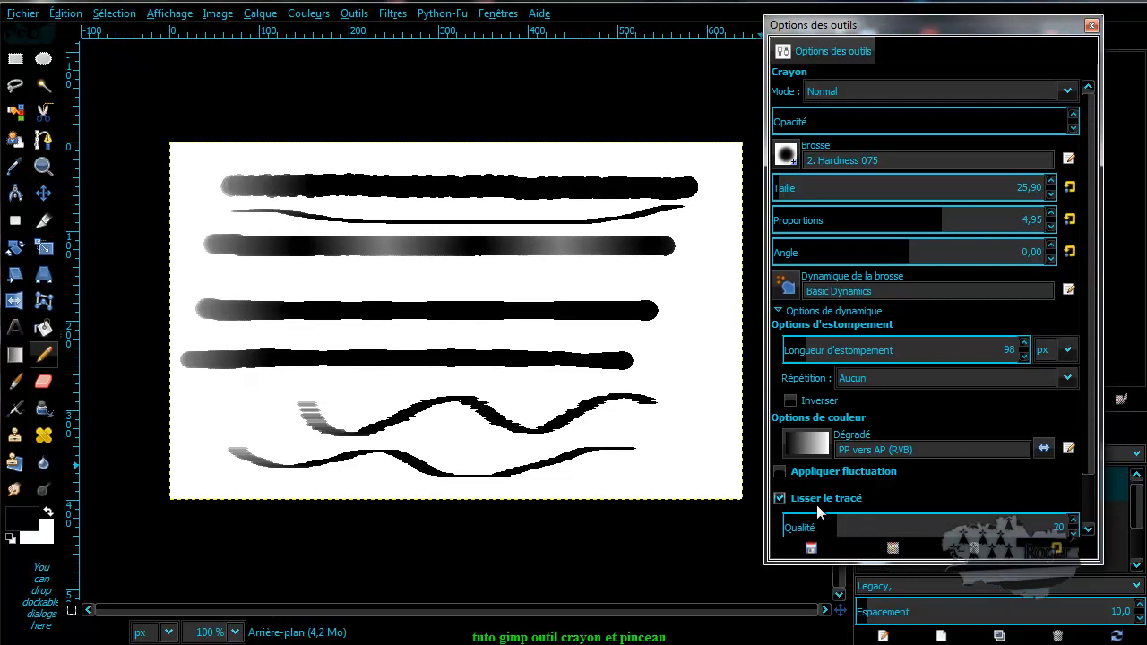
click(779, 499)
click(778, 470)
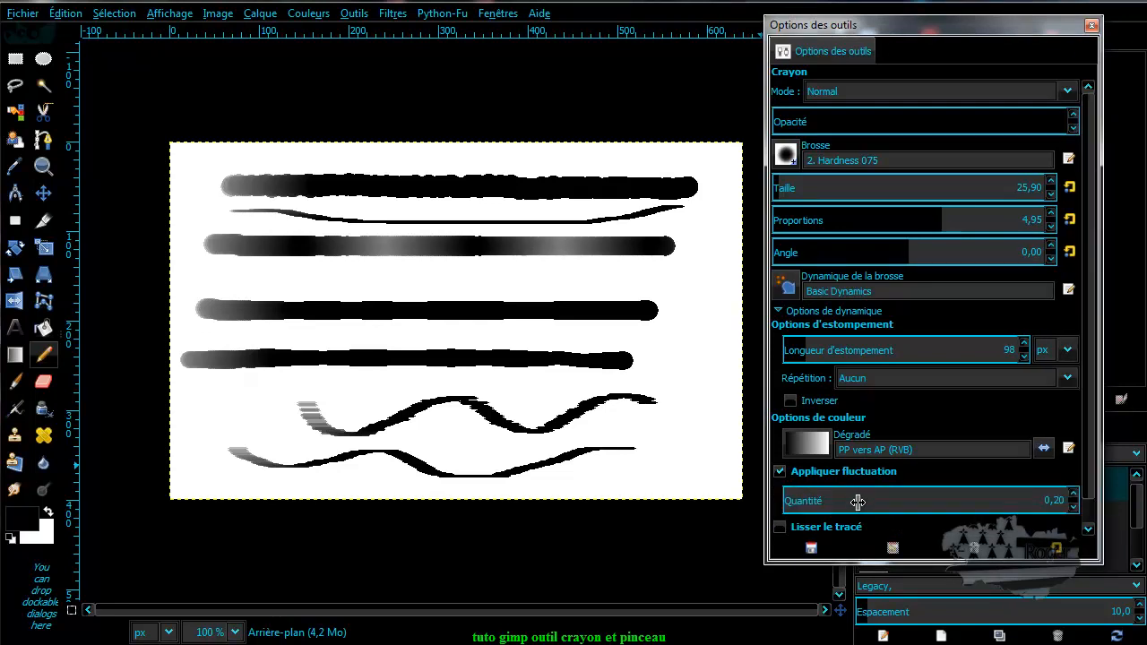
drag(816, 503, 846, 501)
mouse_move(283, 270)
mouse_down()
mouse_move(326, 288)
mouse_move(403, 284)
mouse_move(476, 349)
mouse_move(499, 388)
mouse_move(544, 405)
mouse_move(590, 385)
mouse_move(629, 192)
mouse_move(375, 231)
mouse_up()
Undo the scattered stroke and all the earlier test strokes until the canvas is blank.
key(ctrl)
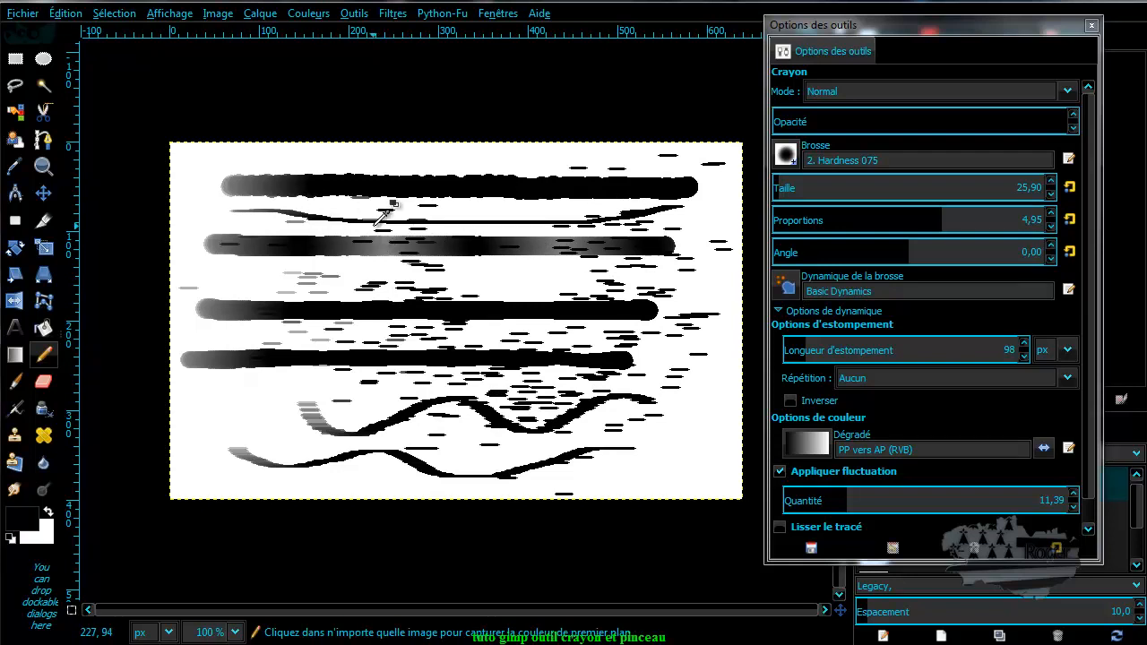
key(ctrl+z)
key(ctrl+z)
key(ctrl+z)
key(ctrl+z)
key(ctrl+z)
key(ctrl+z)
key(ctrl+z)
key(ctrl+z)
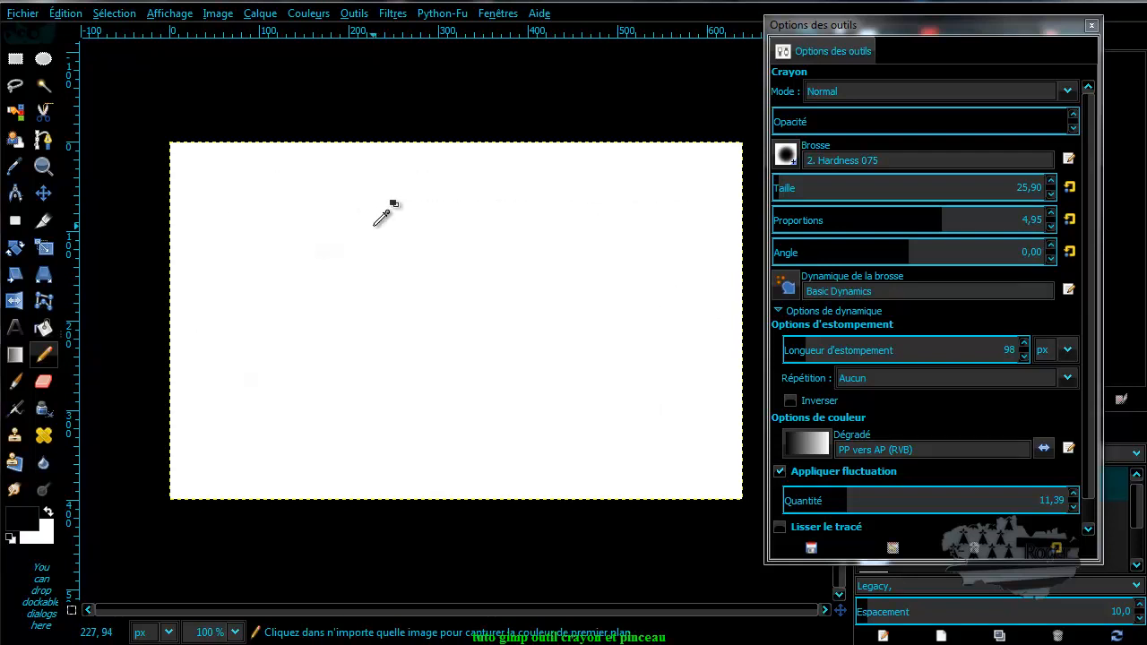
Paint a scattered stroke across the blank canvas, and another with the fluctuation quantity set to 29,43.
mouse_move(316, 244)
mouse_down()
mouse_move(239, 246)
mouse_move(408, 372)
mouse_move(604, 222)
mouse_move(550, 311)
mouse_up()
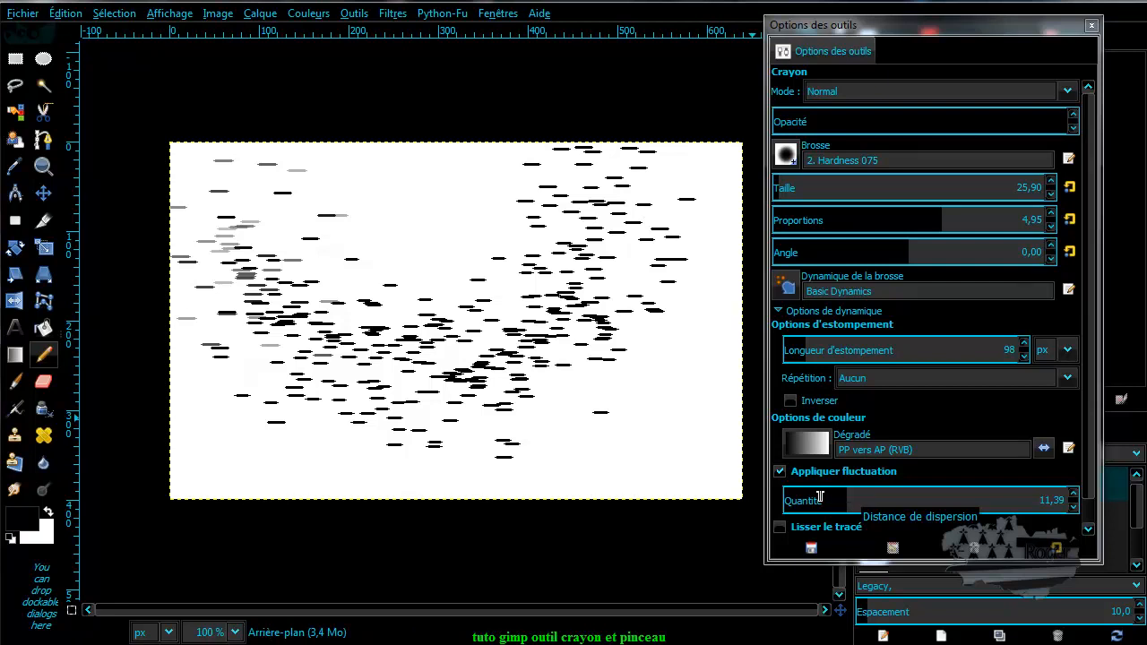
click(948, 491)
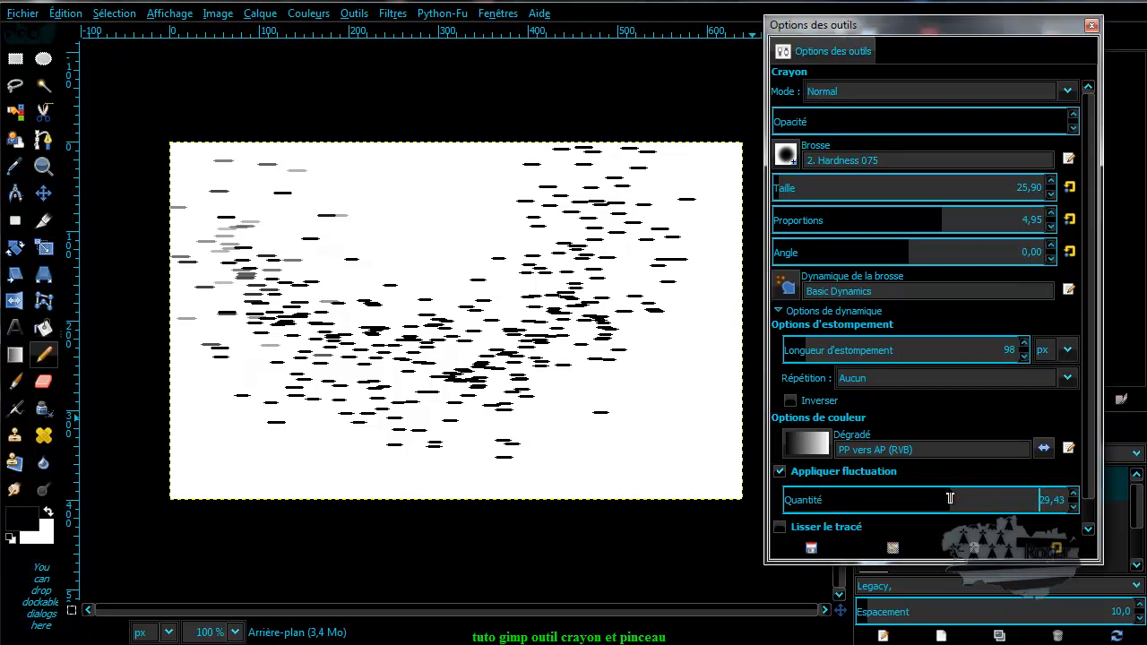
mouse_move(385, 248)
mouse_down()
mouse_move(468, 381)
mouse_move(591, 385)
mouse_move(449, 248)
mouse_move(291, 347)
mouse_move(239, 427)
mouse_move(332, 217)
mouse_move(635, 404)
mouse_move(689, 372)
mouse_move(560, 212)
mouse_up()
Undo the scattered strokes and the older pencil strokes until the canvas is blank again.
key(ctrl)
key(ctrl+z)
key(ctrl+z)
key(ctrl+z)
key(ctrl+z)
key(ctrl+z)
key(ctrl+z)
key(ctrl+z)
key(ctrl+z)
key(ctrl+z)
key(ctrl+z)
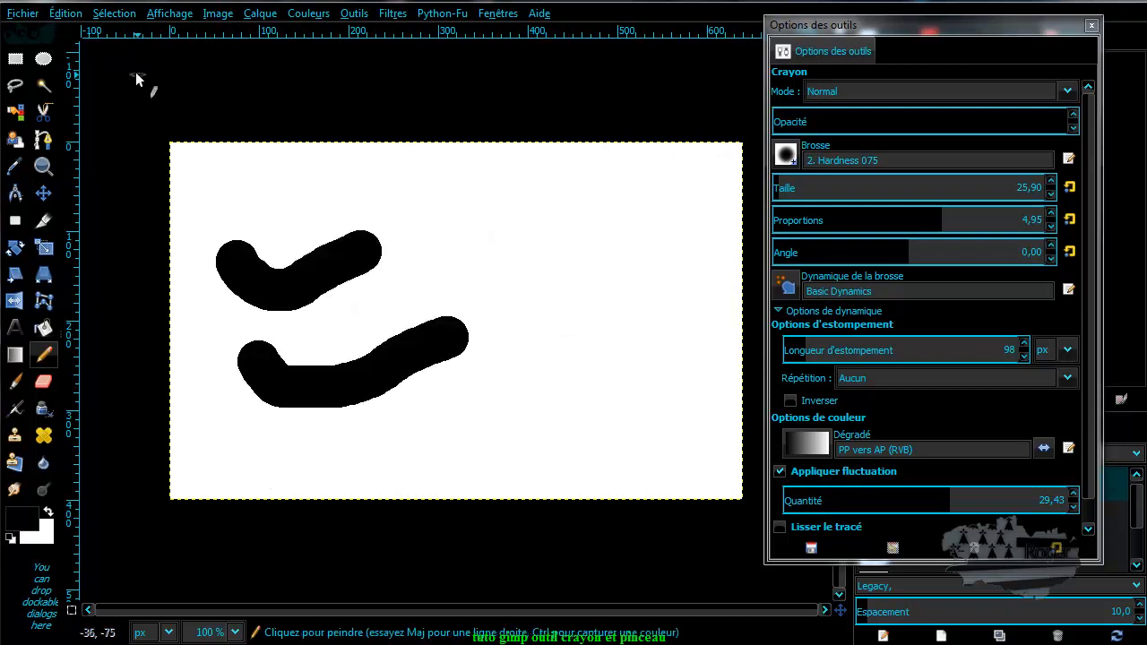
click(66, 13)
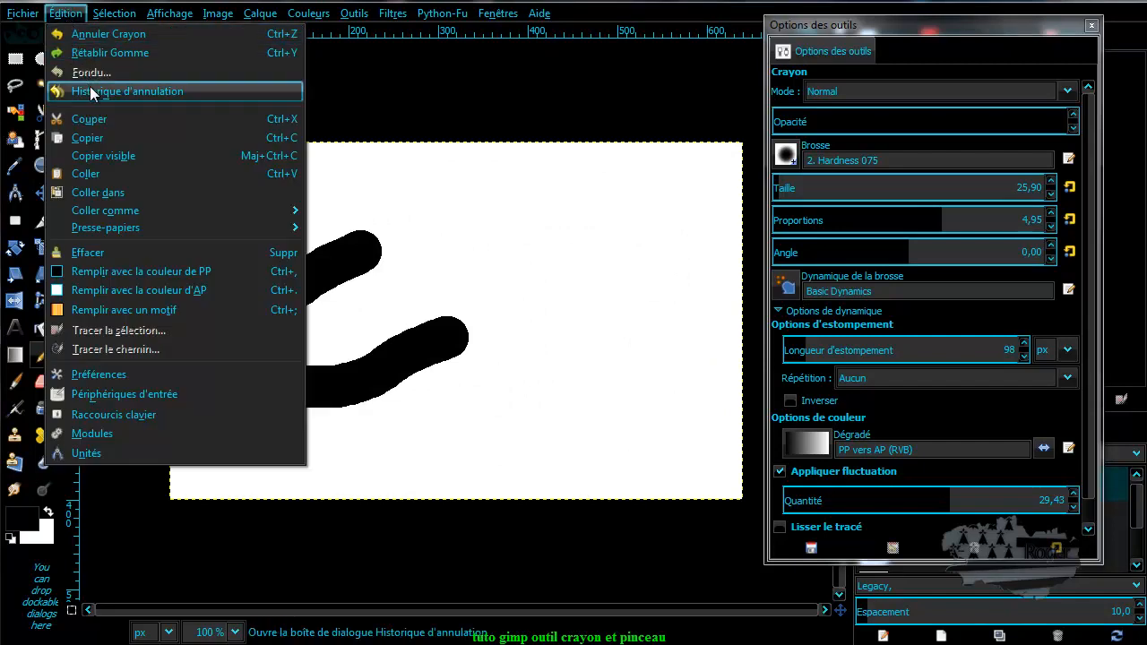
click(90, 36)
click(67, 12)
click(91, 36)
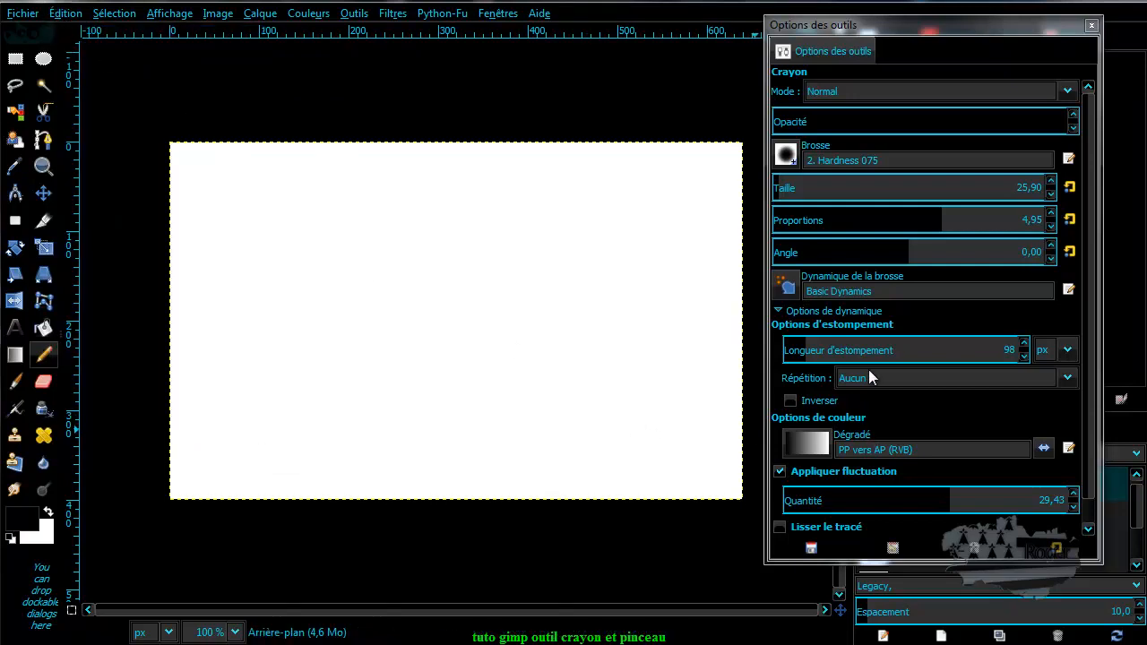
Set the fade length to 28 px, replace Appliquer fluctuation with Incrémentiel, and paint a wavy zigzag stroke across the canvas's middle.
click(788, 346)
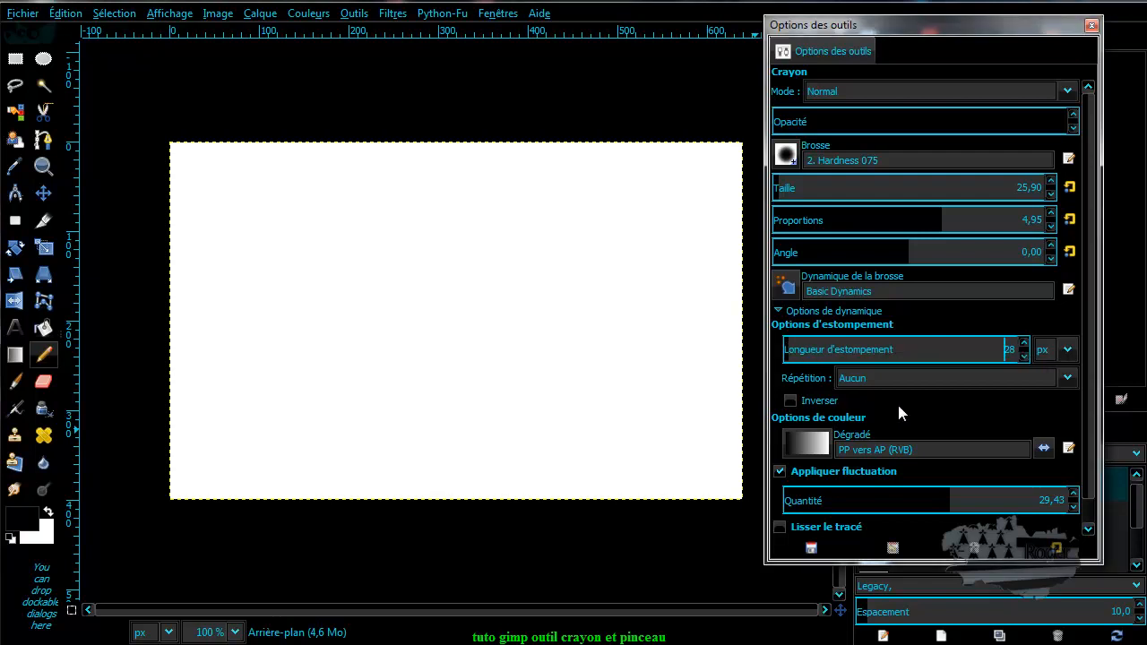
scroll(907, 405, down, 1)
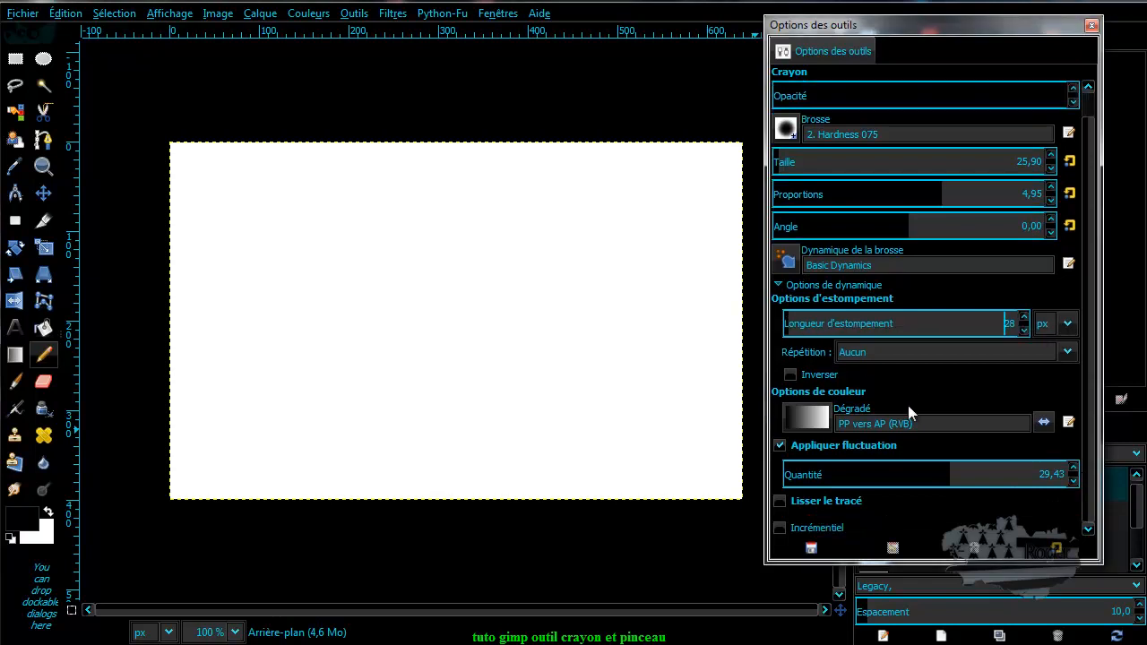
click(780, 446)
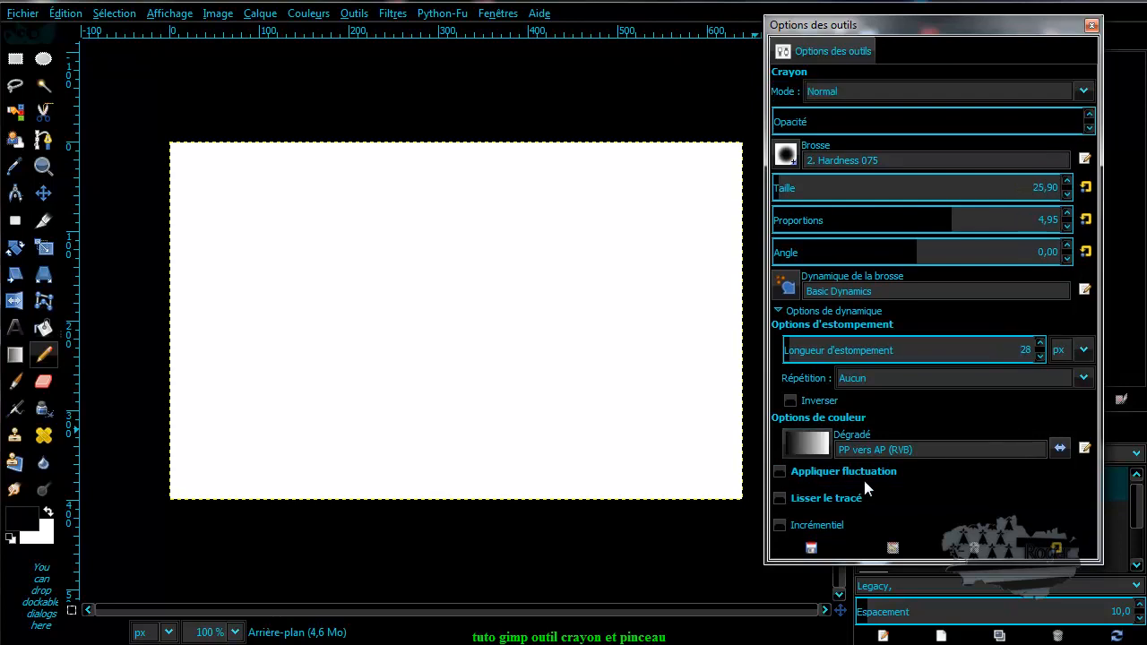
click(781, 525)
mouse_move(240, 314)
mouse_down()
mouse_move(303, 335)
mouse_move(394, 282)
mouse_move(442, 347)
mouse_move(516, 212)
mouse_move(550, 302)
mouse_move(597, 248)
mouse_move(613, 371)
mouse_move(691, 242)
mouse_move(686, 353)
mouse_up()
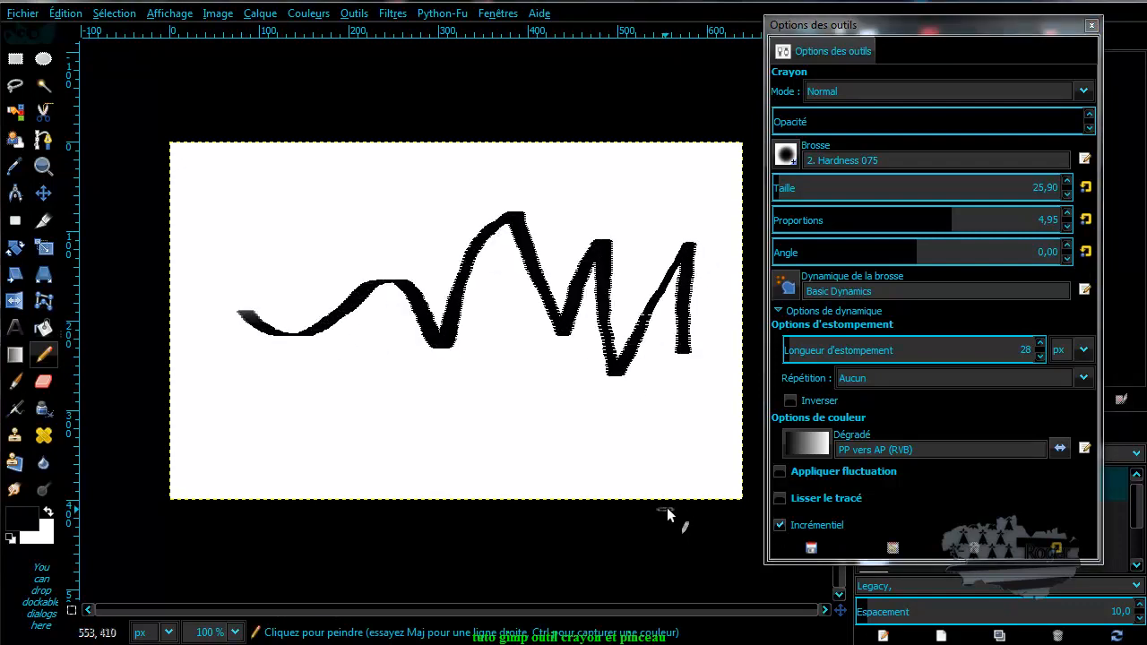
Turn off Incrémentiel and paint a second zigzag stroke along the canvas's lower part for comparison.
click(780, 524)
mouse_move(235, 445)
mouse_down()
mouse_move(297, 423)
mouse_move(337, 463)
mouse_up()
mouse_move(432, 423)
mouse_down()
mouse_move(459, 470)
mouse_move(530, 395)
mouse_move(592, 419)
mouse_move(618, 395)
mouse_move(661, 408)
mouse_move(698, 473)
mouse_up()
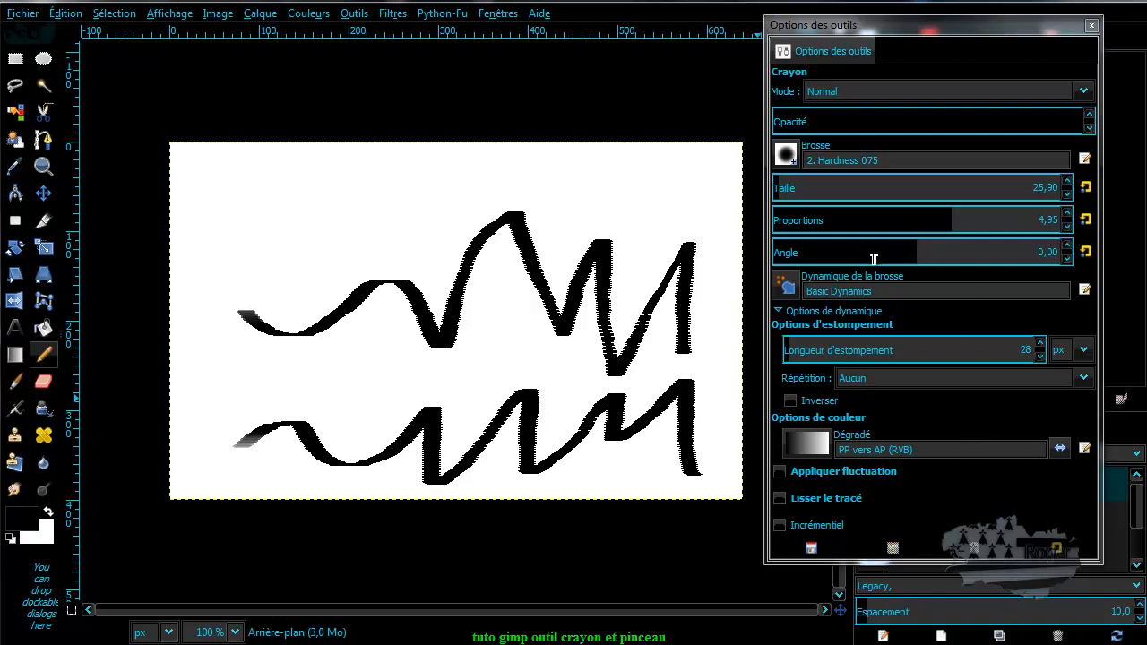
Reset the brush proportions and all pencil options to their defaults, and paint a short horizontal stroke near the canvas's upper edge.
click(1085, 220)
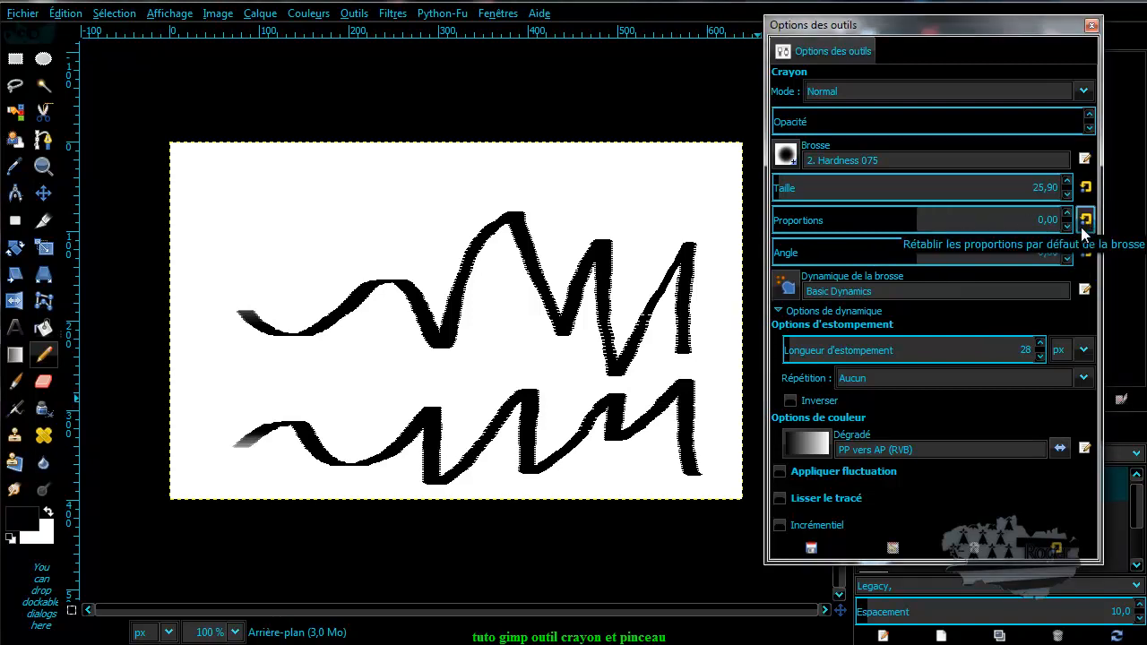
click(1058, 548)
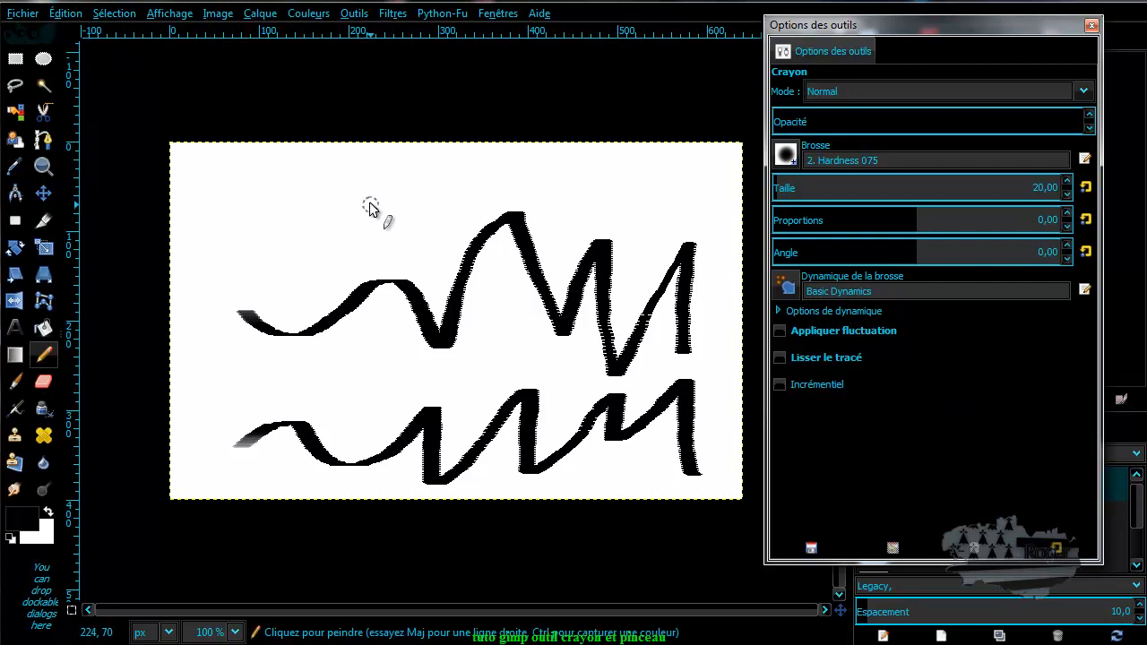
drag(218, 192, 506, 188)
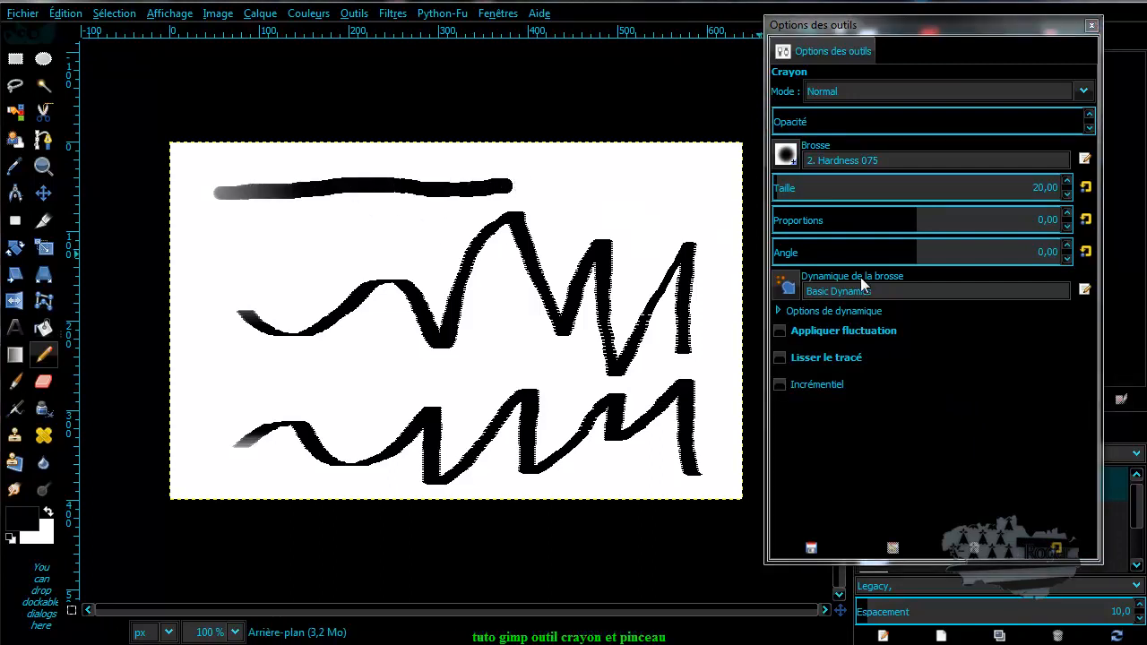
Set the brush dynamics to Pressure Opacity and paint a rising wavy stroke below the horizontal one.
click(786, 285)
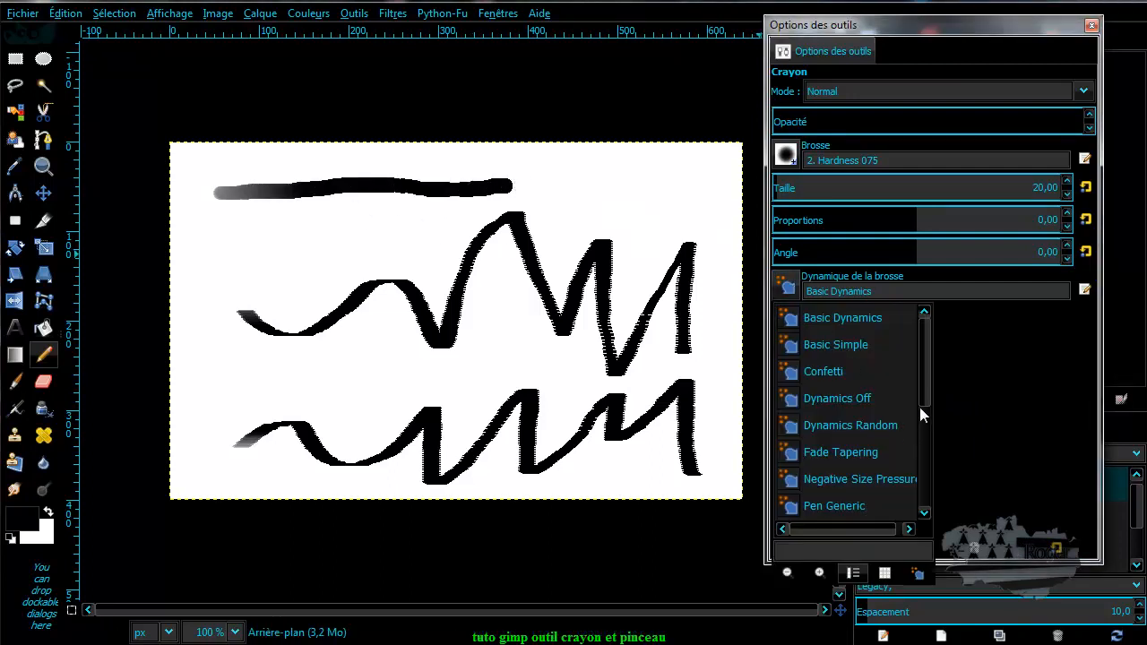
drag(925, 385, 925, 445)
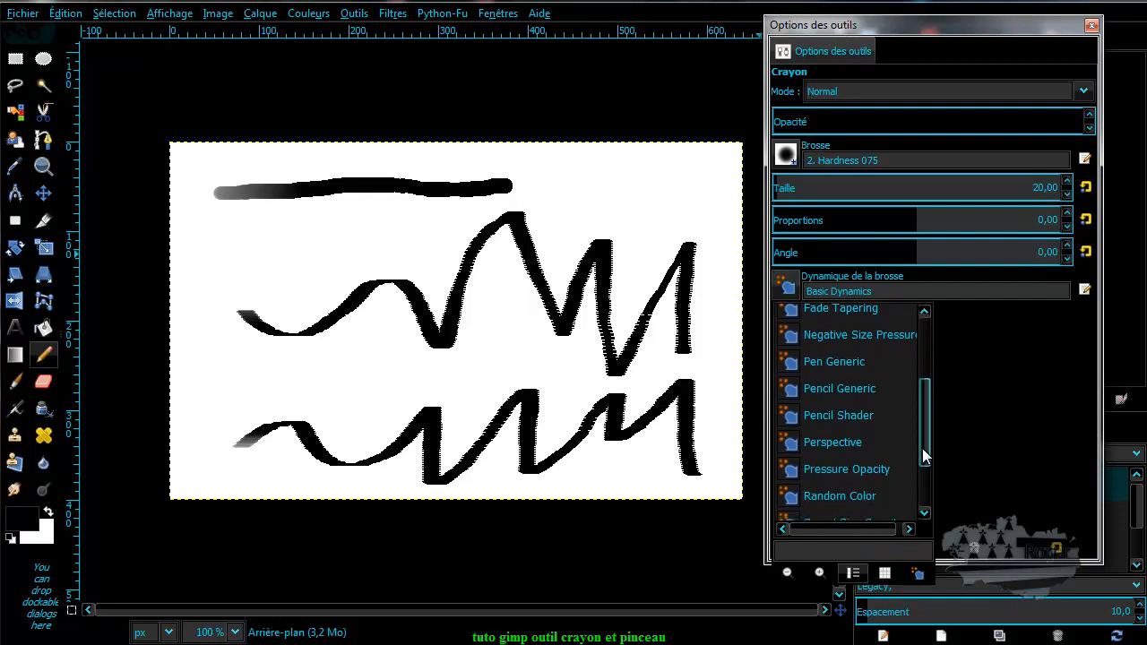
click(836, 460)
mouse_move(217, 251)
mouse_down()
mouse_move(312, 237)
mouse_move(347, 249)
mouse_move(620, 187)
mouse_up()
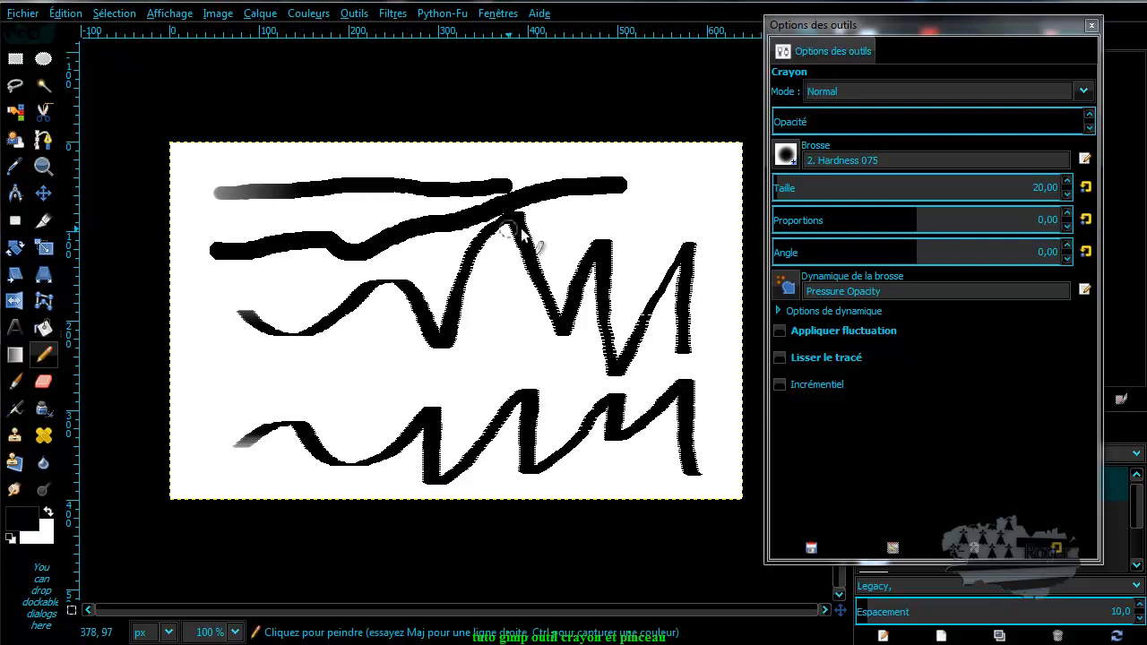
Set the foreground colour to blue (1221e0) and paint a wavy stroke between the two zigzag strokes.
click(27, 520)
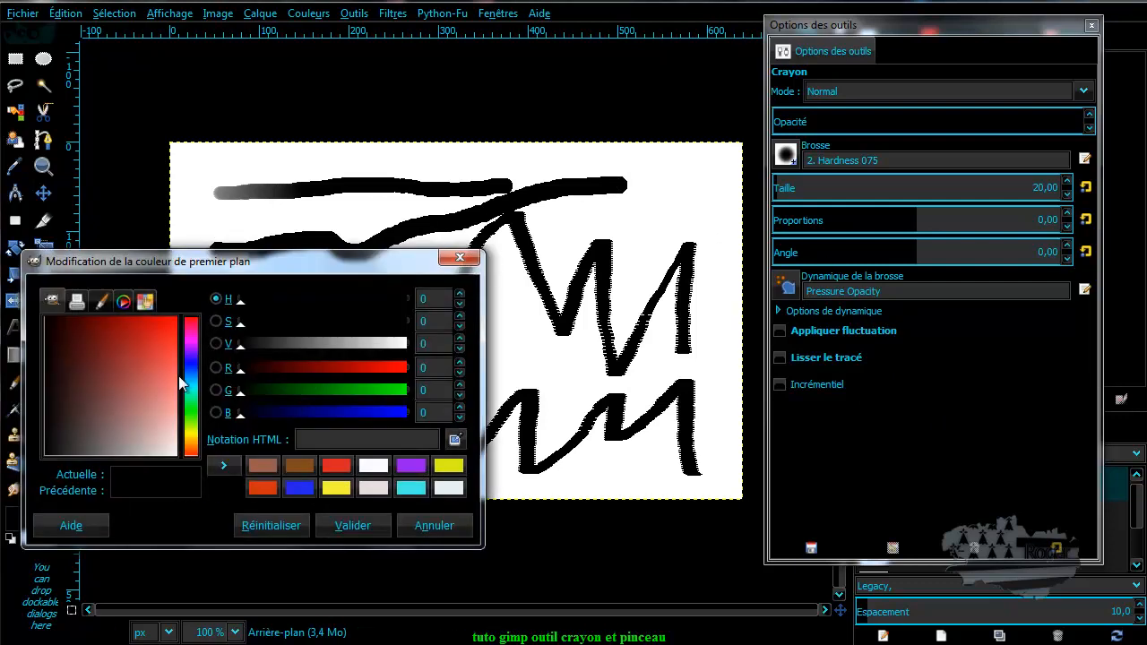
click(191, 375)
click(168, 338)
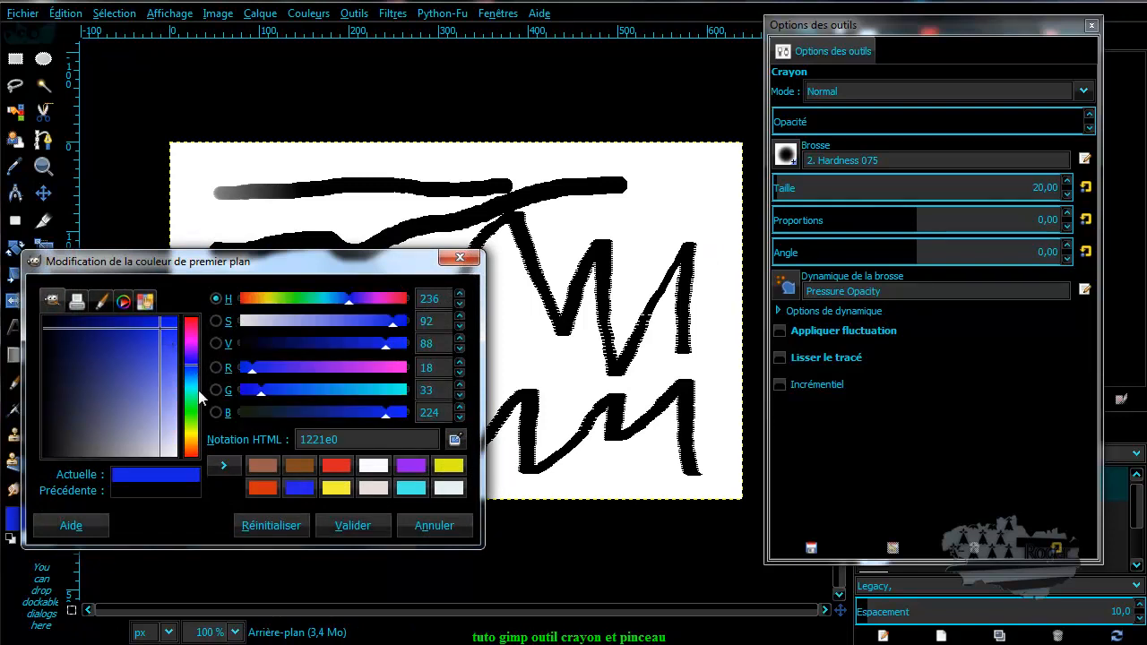
click(350, 526)
mouse_move(202, 343)
mouse_down()
mouse_move(371, 375)
mouse_move(508, 370)
mouse_up()
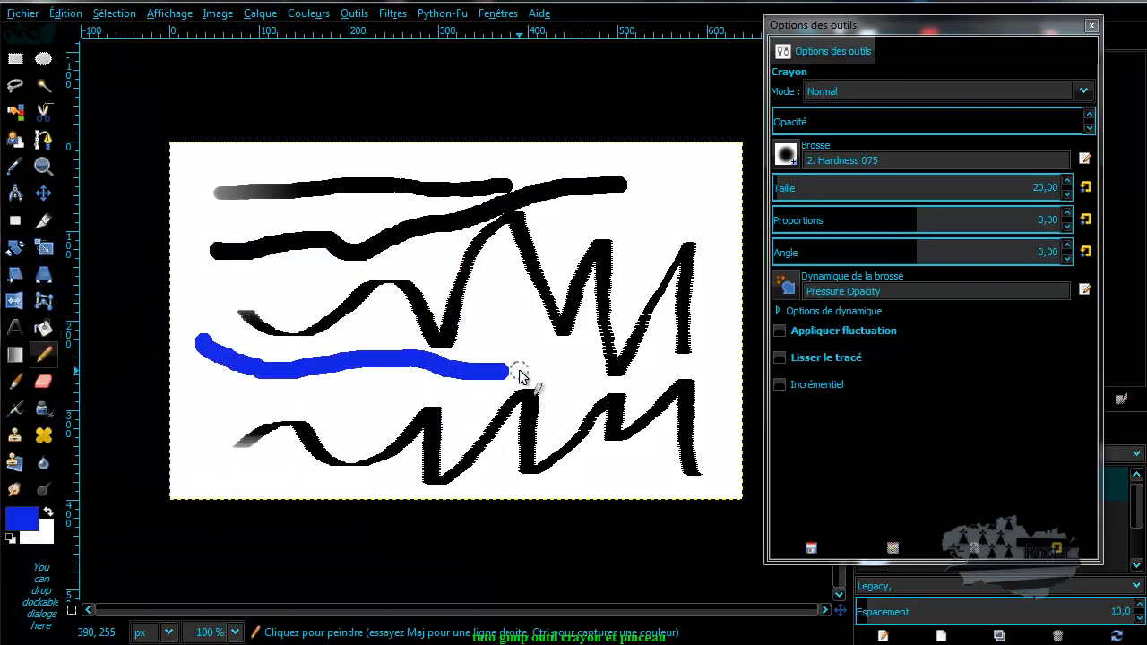
Restore the default black and white colours, and compare the options of the Pinceau and Crayon tools.
click(10, 539)
click(27, 380)
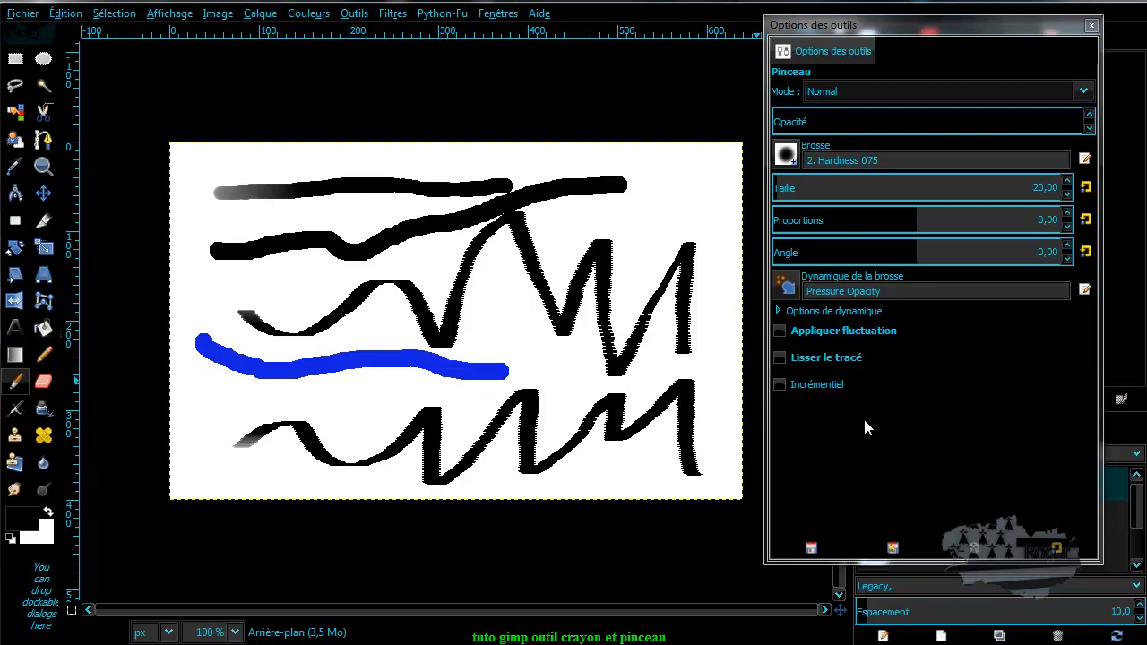
click(43, 355)
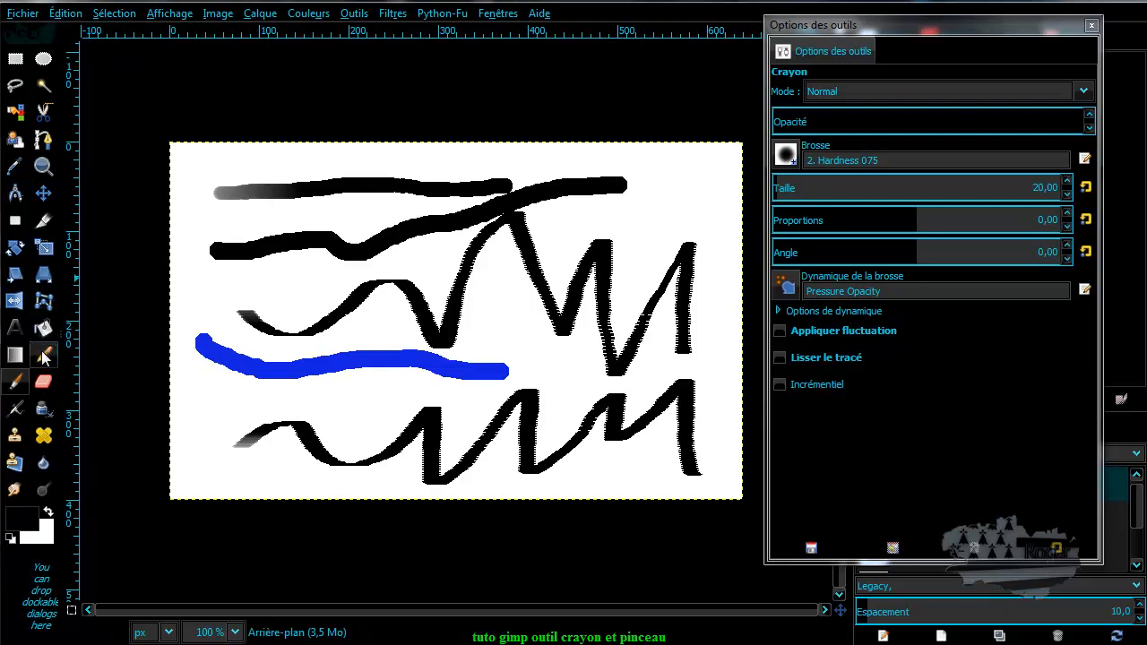
Open the brush dynamics dialog, move the tool options window aside, and review the available dynamics down to Velocity Tapering.
click(785, 285)
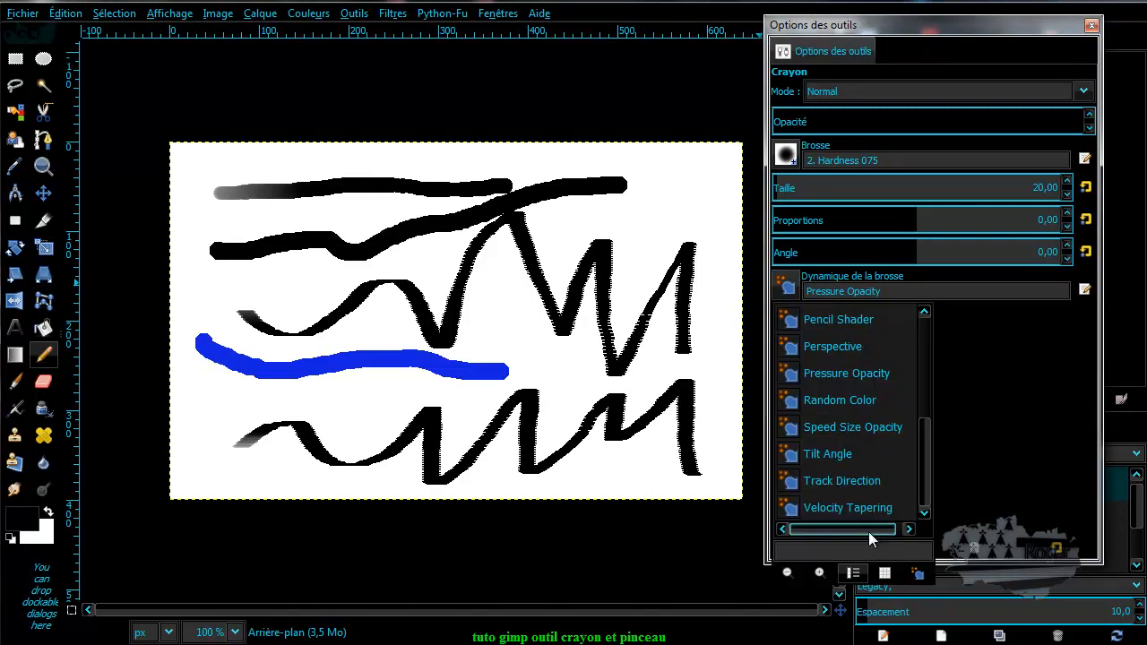
click(922, 579)
drag(950, 32, 515, 43)
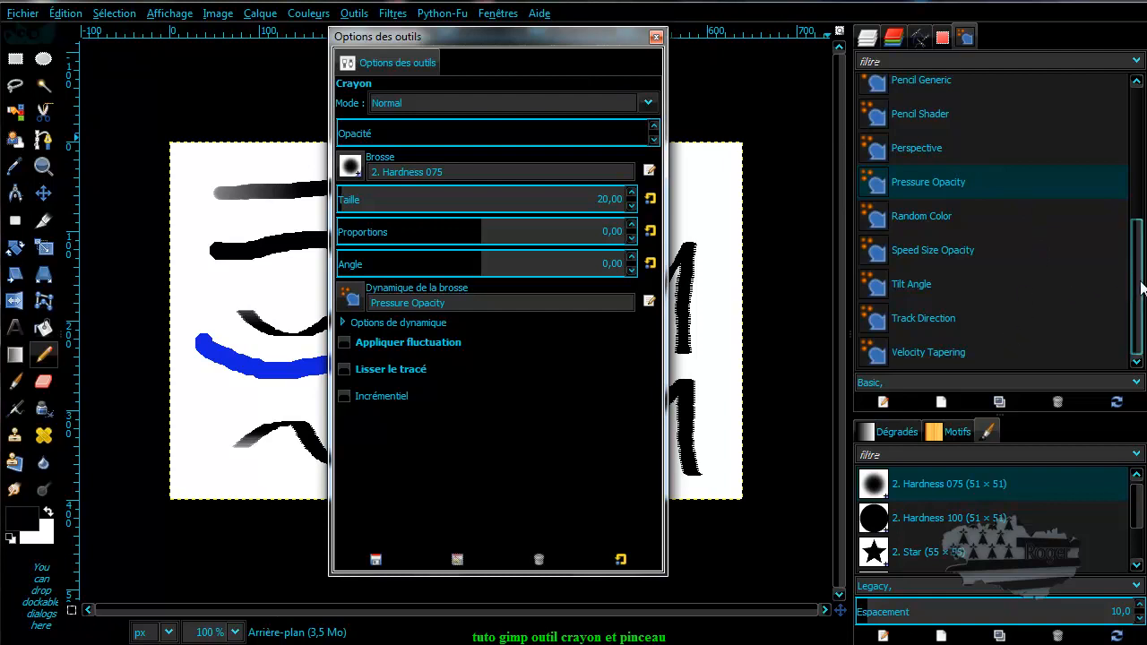
drag(1141, 287, 1140, 368)
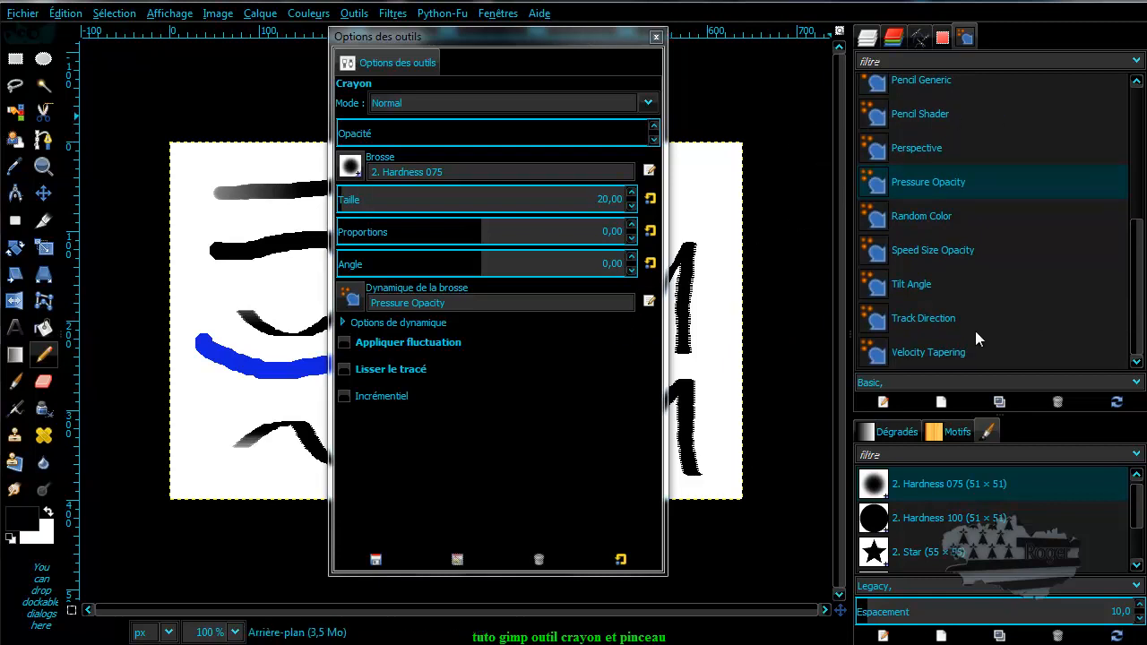
Switch to the Pinceau tool, and detach and close the brush dynamics dialog.
click(15, 385)
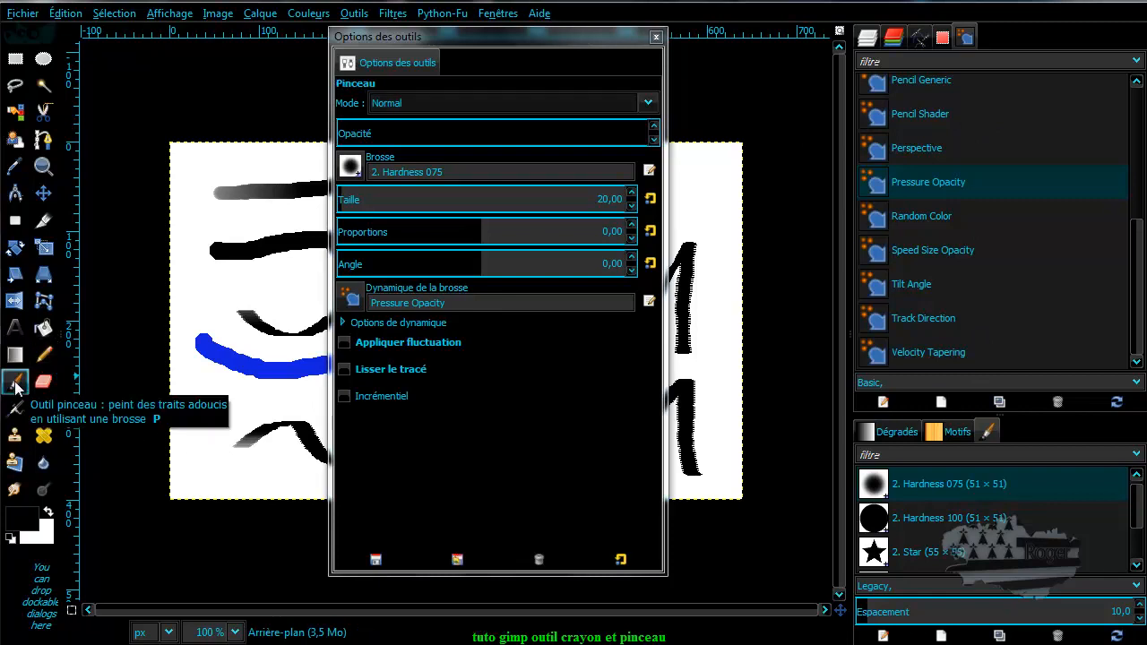
mouse_move(961, 45)
mouse_down()
mouse_move(737, 174)
mouse_move(768, 9)
mouse_up()
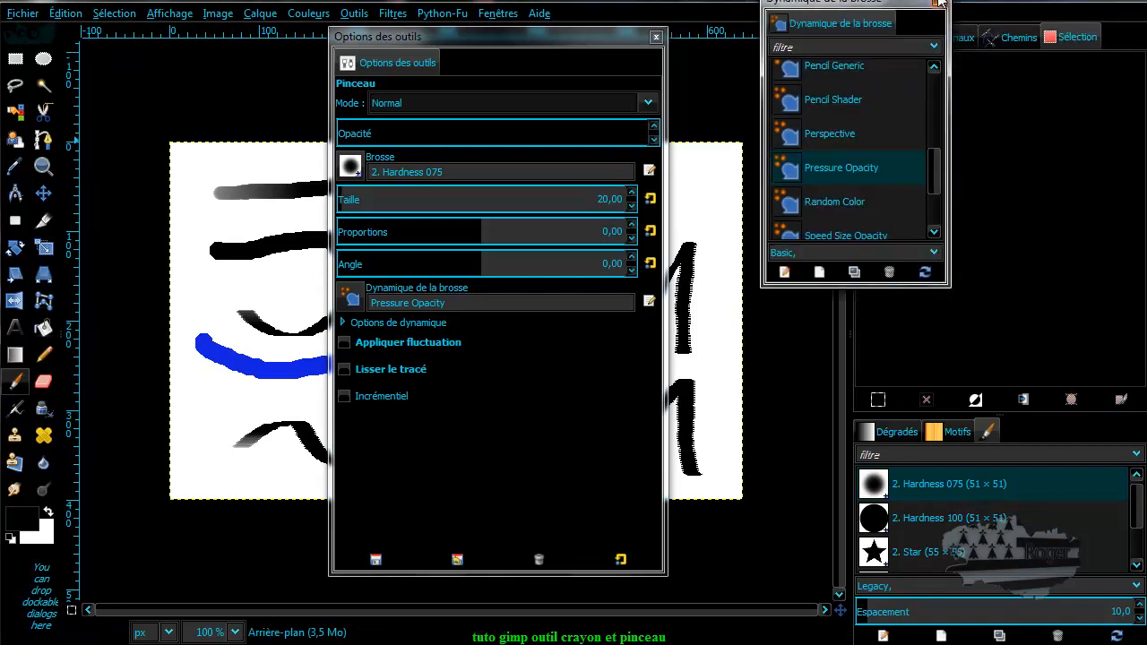
click(937, 3)
Move the tool options window clear of the canvas and undo all the pencil strokes.
drag(538, 47, 723, 63)
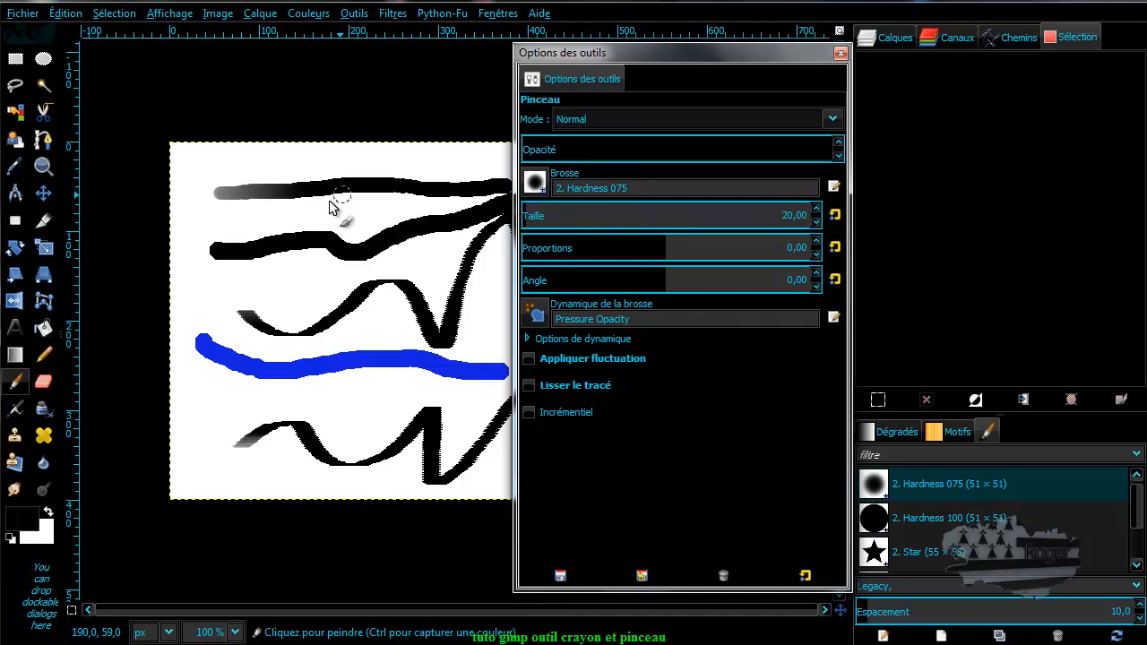
mouse_move(663, 56)
mouse_down()
mouse_move(792, 84)
mouse_move(896, 72)
mouse_up()
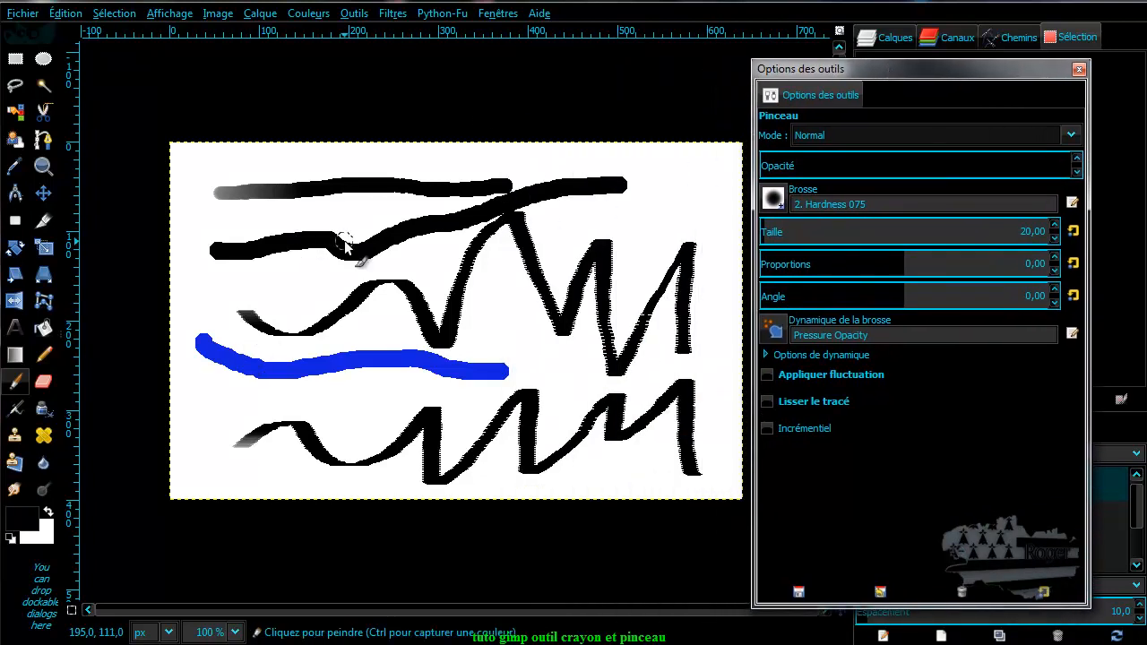
key(ctrl+z)
key(ctrl+z)
key(ctrl+z)
key(ctrl+z)
key(ctrl+z)
key(ctrl+z)
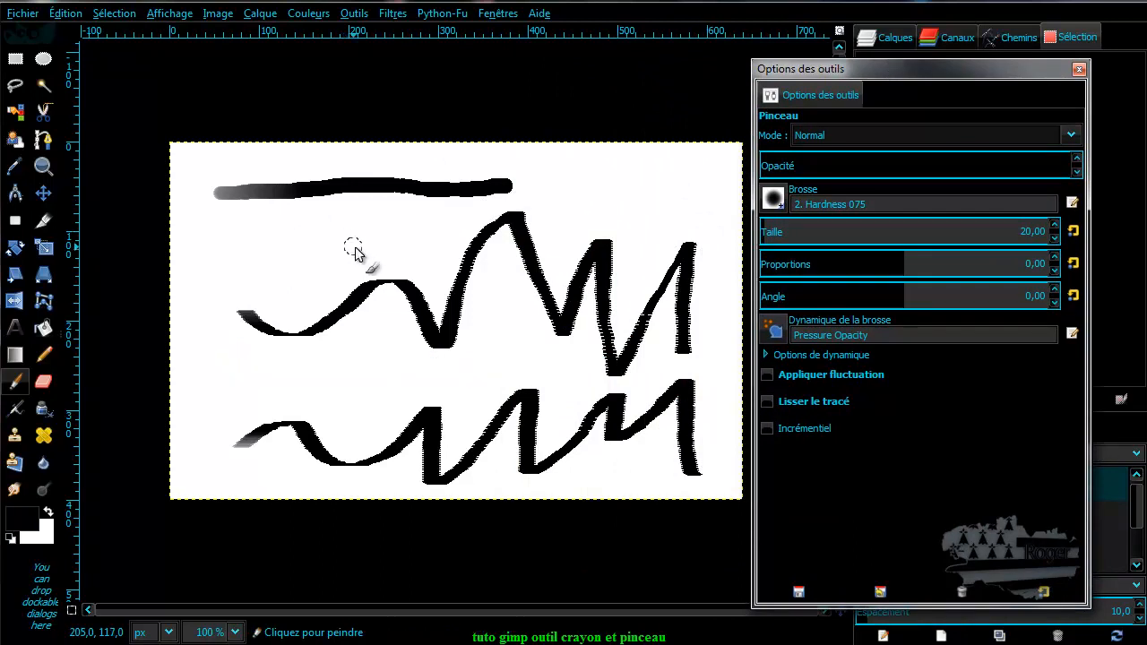
Paint a wavy paintbrush stroke across the canvas and a second, shorter one above it from the same starting point.
mouse_move(252, 242)
mouse_down()
mouse_move(289, 277)
mouse_move(369, 259)
mouse_move(404, 281)
mouse_move(509, 244)
mouse_move(543, 262)
mouse_move(604, 265)
mouse_move(704, 223)
mouse_up()
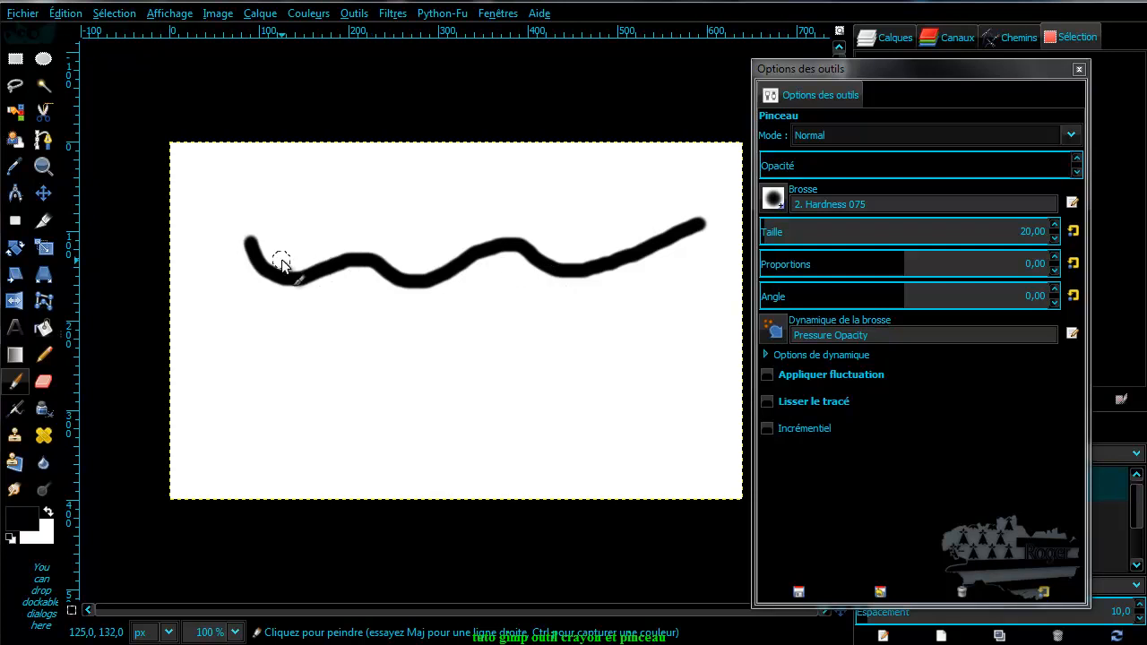
drag(248, 240, 452, 201)
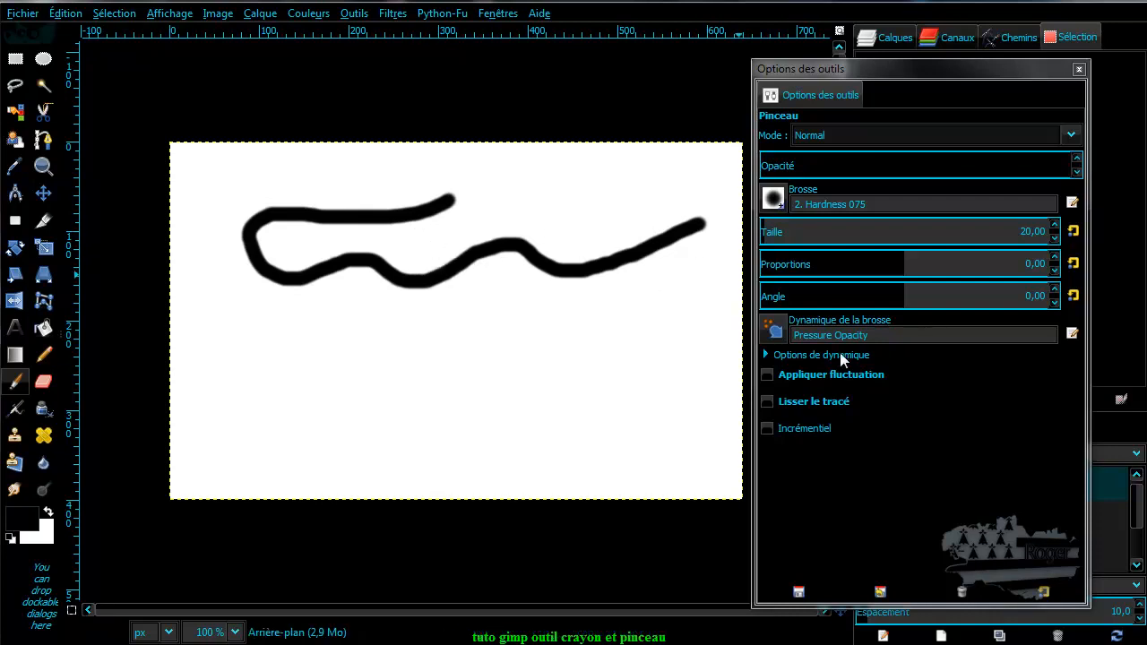
Review the brush dynamics available for the paintbrush, from Velocity Tapering back up to Basic Dynamics.
click(774, 330)
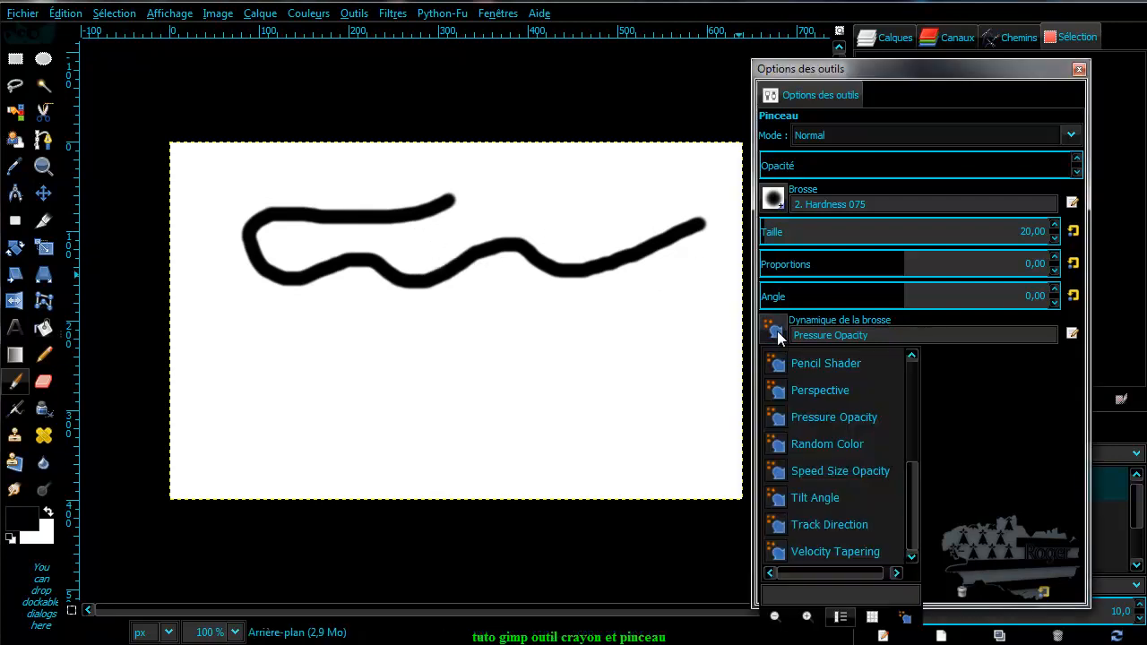
drag(906, 503, 916, 560)
drag(913, 516, 915, 387)
click(972, 406)
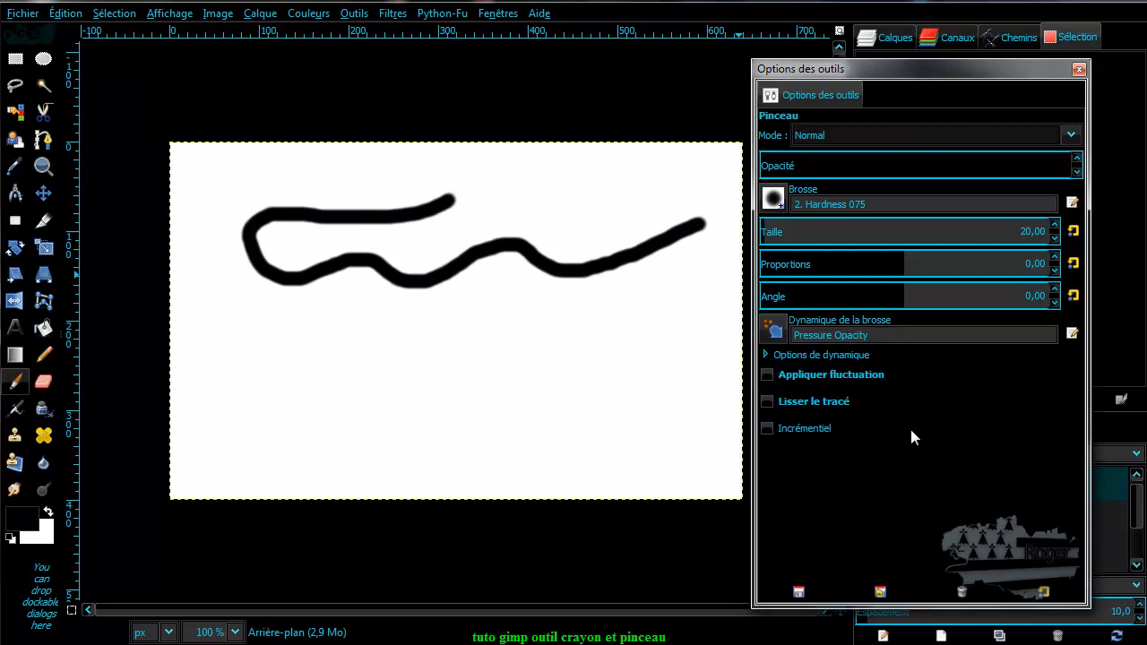
click(774, 332)
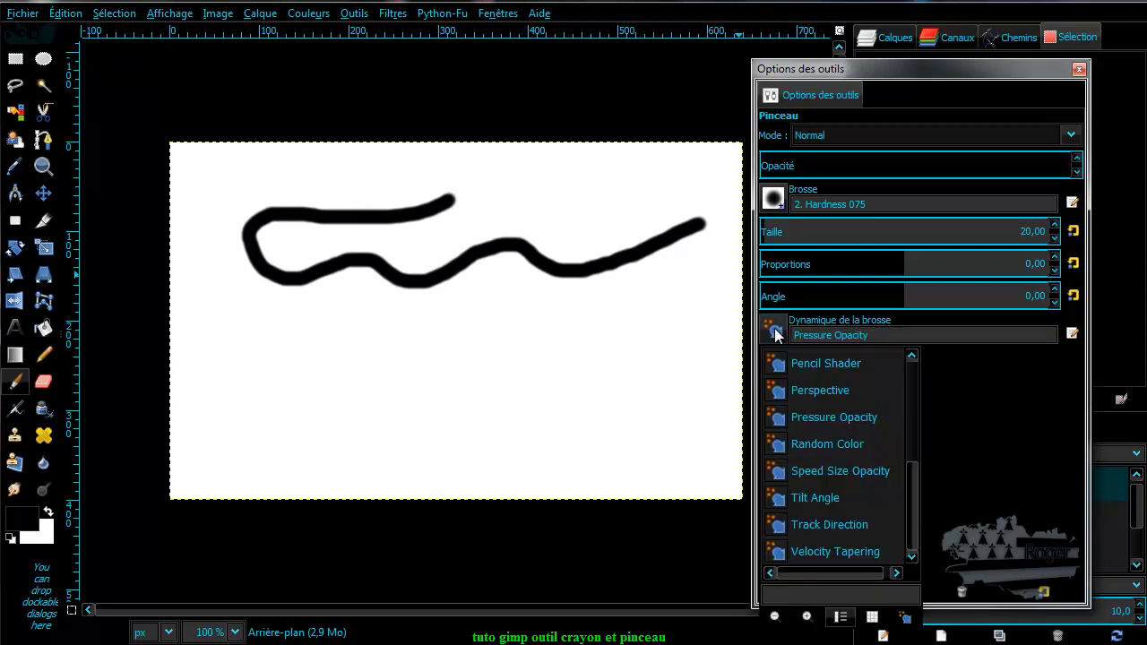
drag(907, 489, 910, 385)
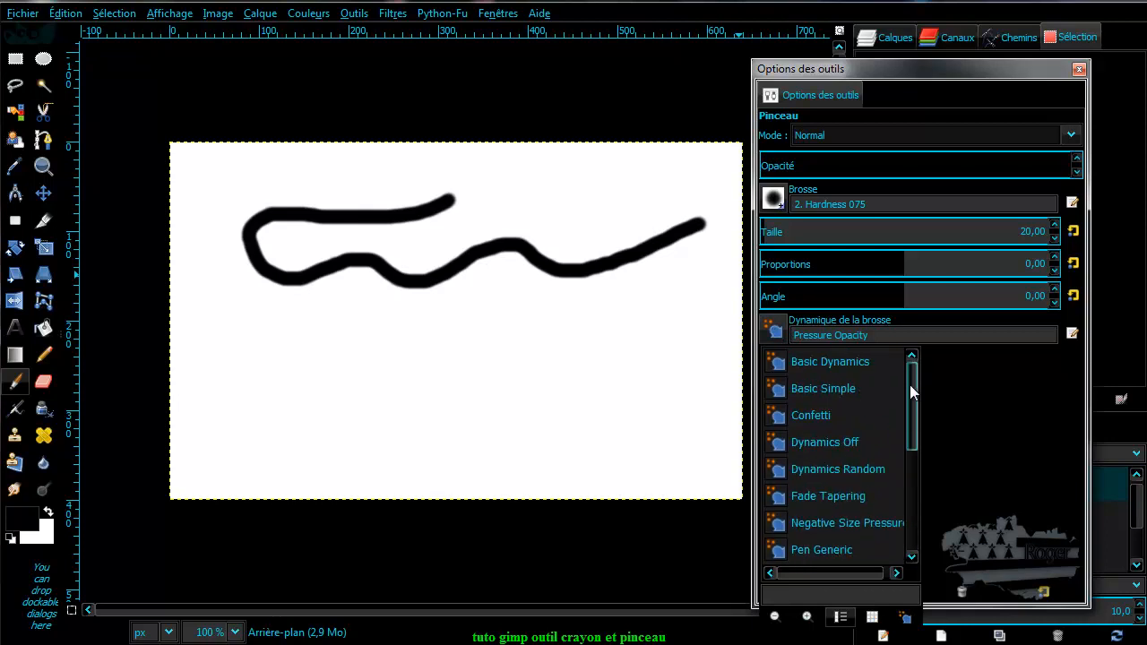
Move the tool options window over the canvas and look through the available brushes.
click(923, 67)
drag(870, 63, 596, 44)
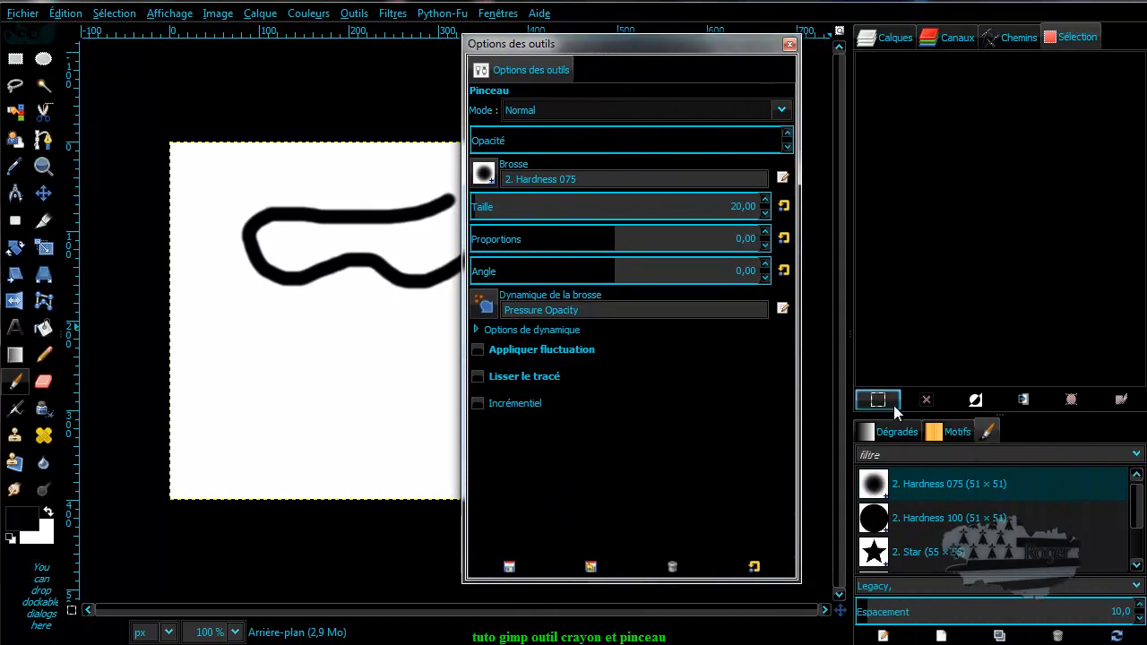
click(986, 437)
scroll(967, 509, down, 3)
scroll(966, 510, up, 5)
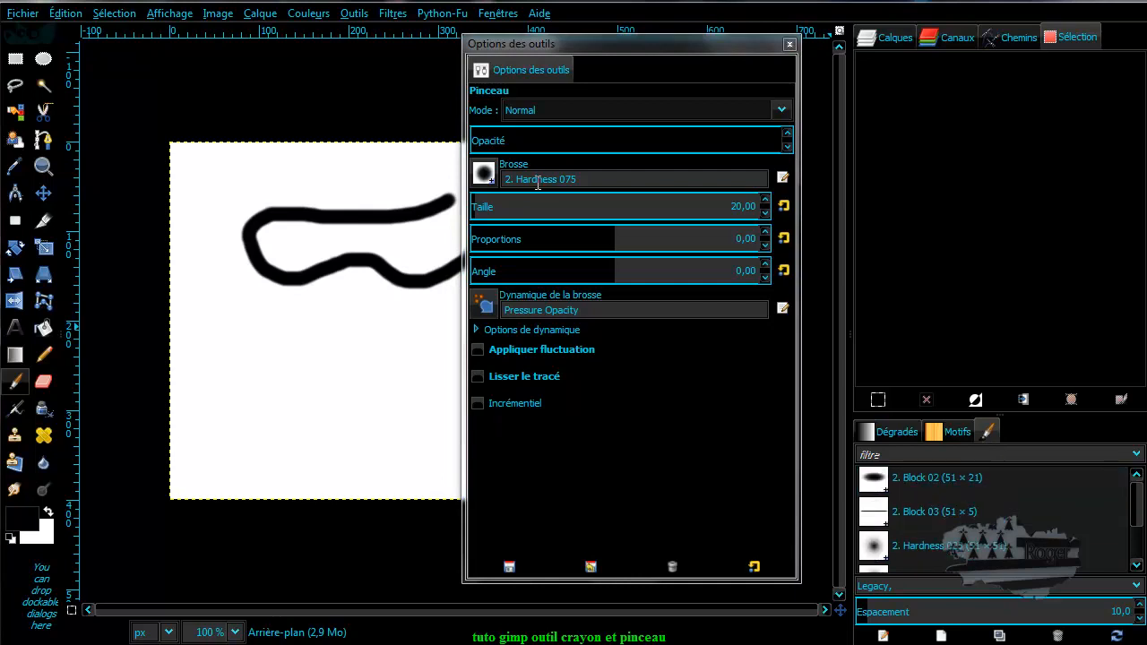
click(485, 176)
click(485, 177)
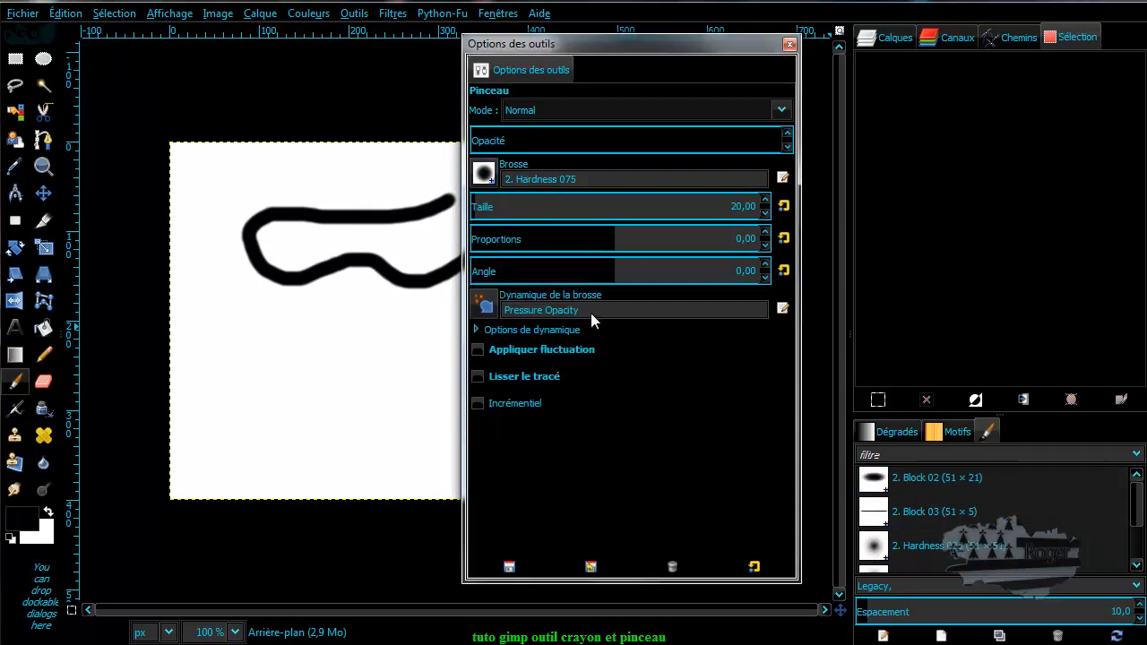
Open the Pressure Opacity dynamics for editing and examine its mapping matrix alongside the list of dynamics.
click(781, 308)
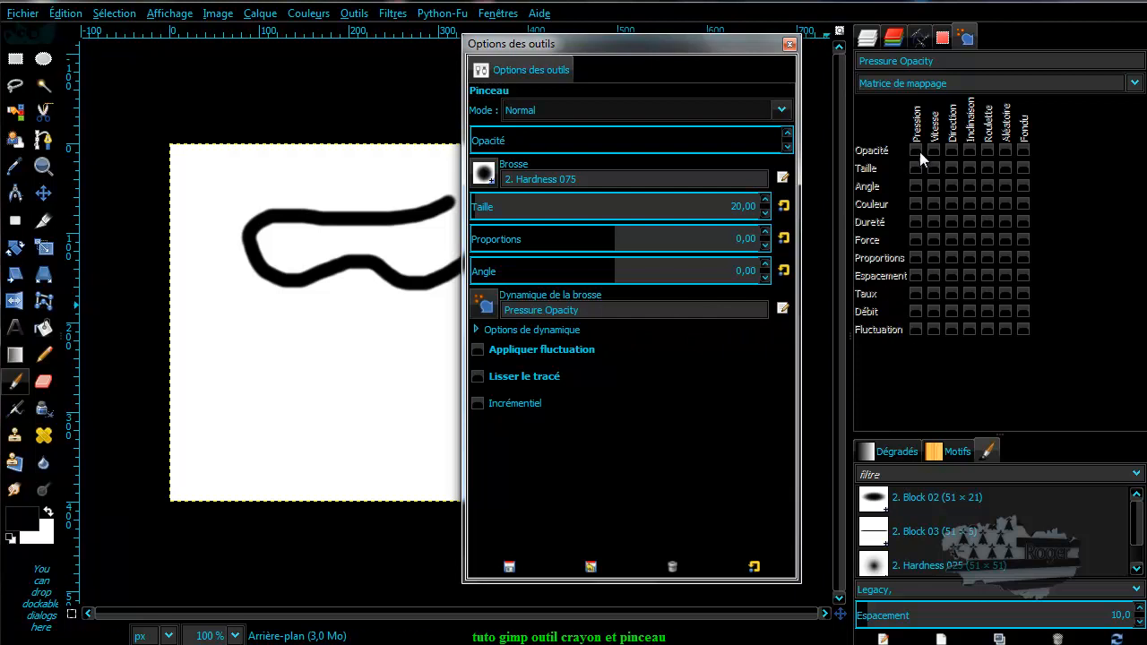
click(483, 306)
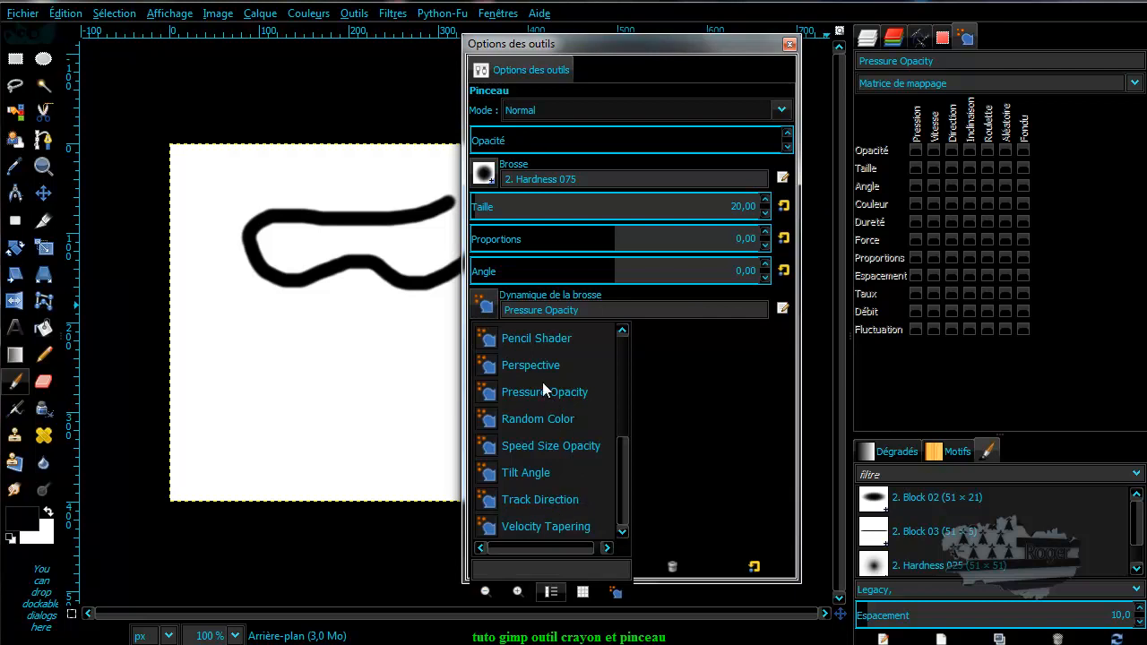
click(916, 169)
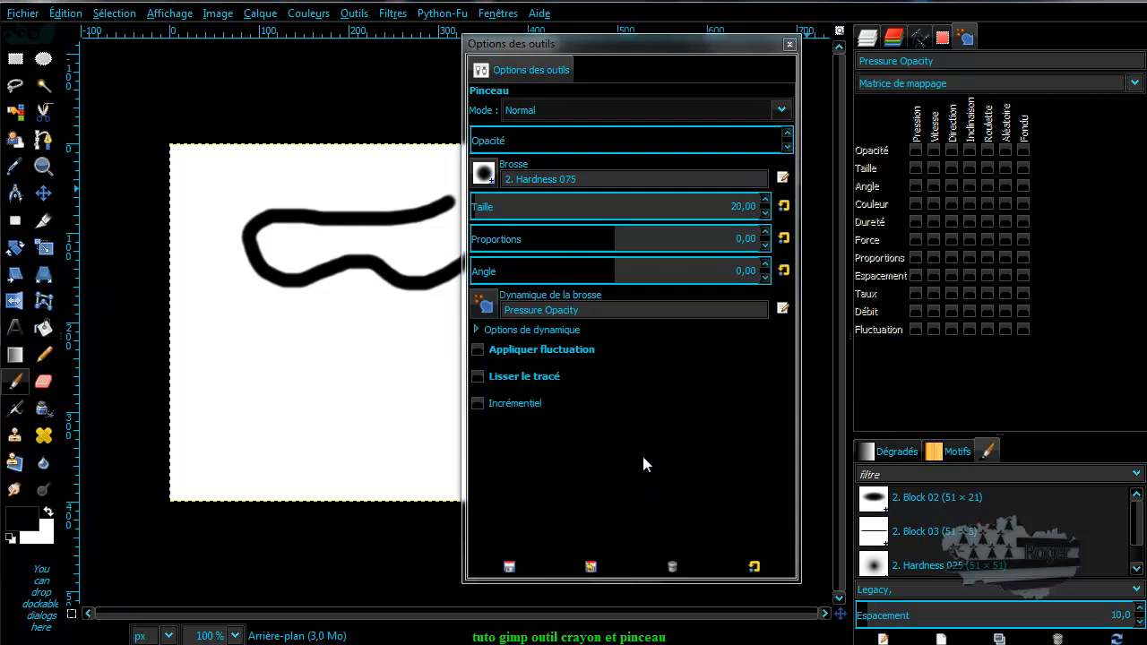
click(484, 306)
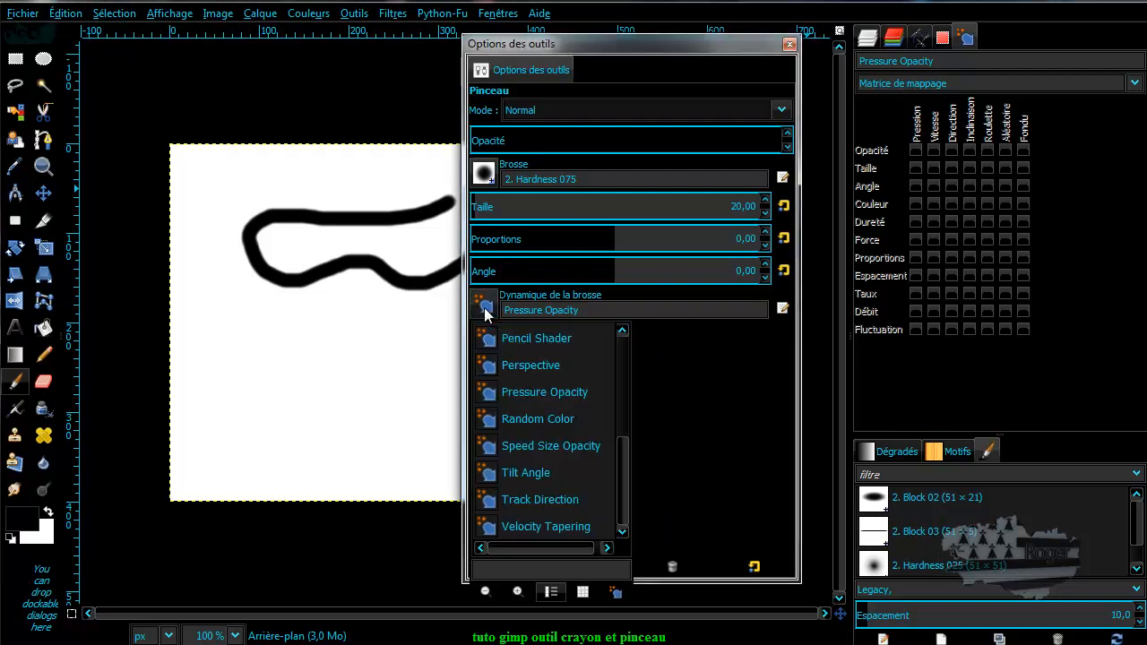
click(1039, 61)
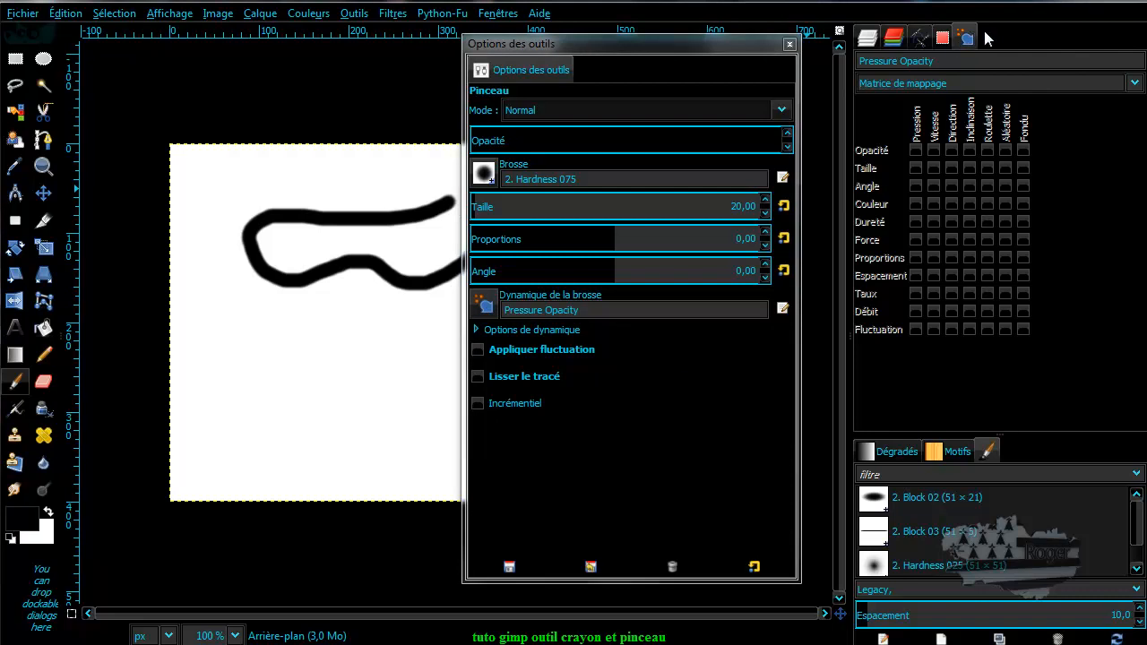
Show the Opacité curve of the Pressure Opacity dynamics and return to the Matrice de mappage view.
click(924, 83)
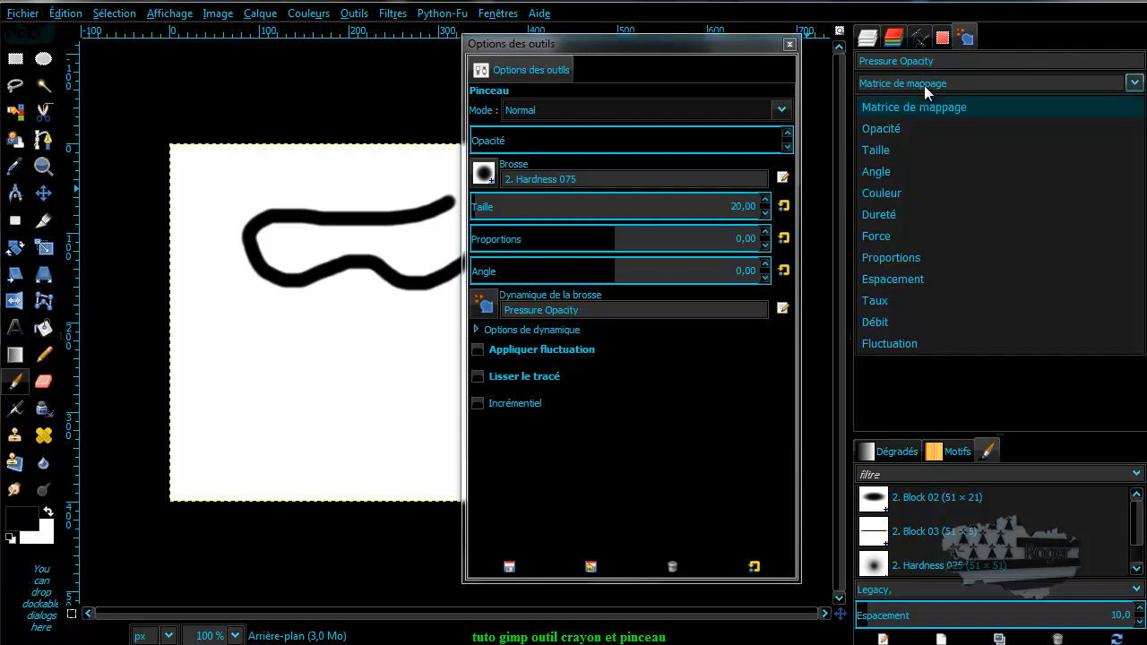
click(908, 126)
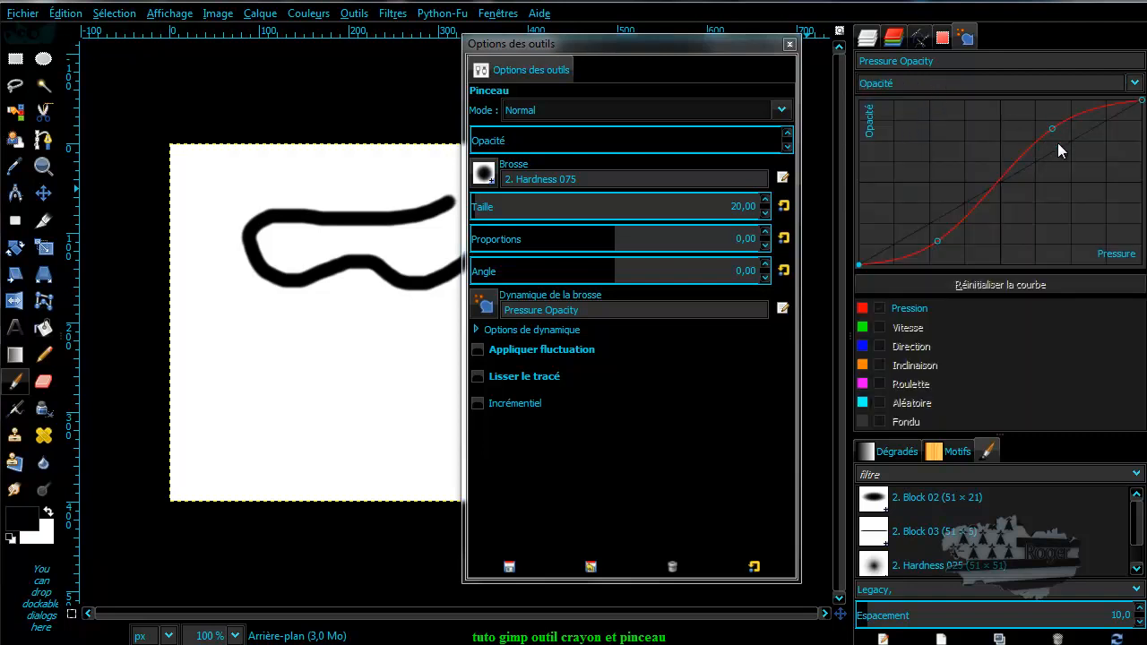
click(1134, 83)
click(957, 105)
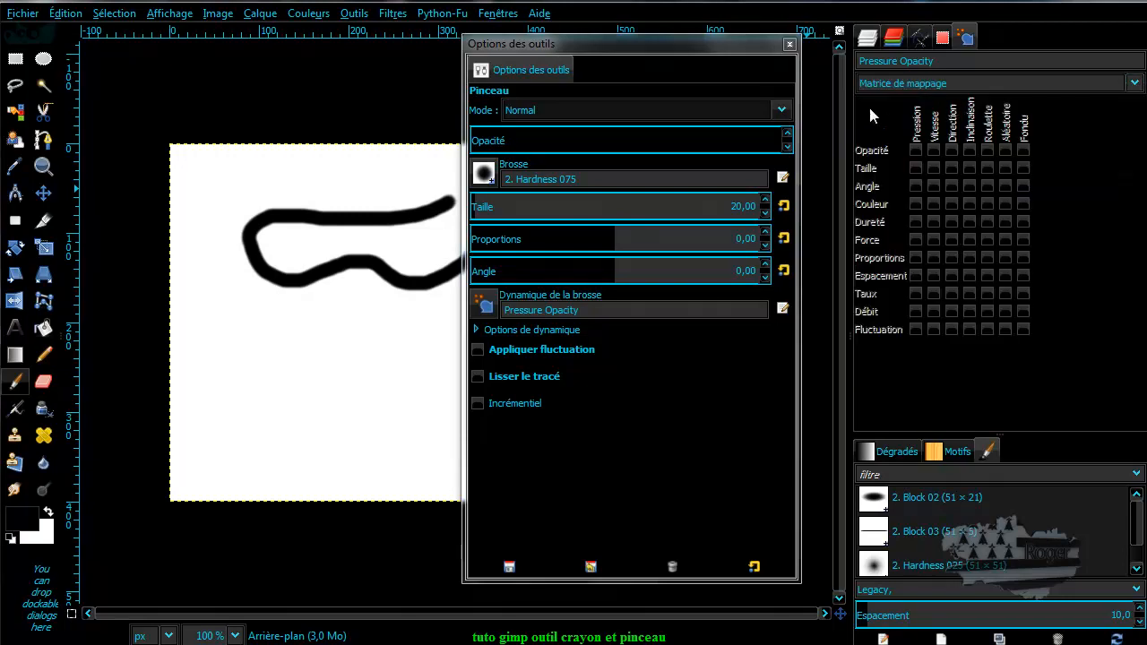
Detach the brush dynamics editor into its own window, reposition it over the canvas and close it.
click(484, 306)
mouse_move(621, 469)
mouse_down()
mouse_move(618, 424)
mouse_move(639, 459)
mouse_up()
click(657, 382)
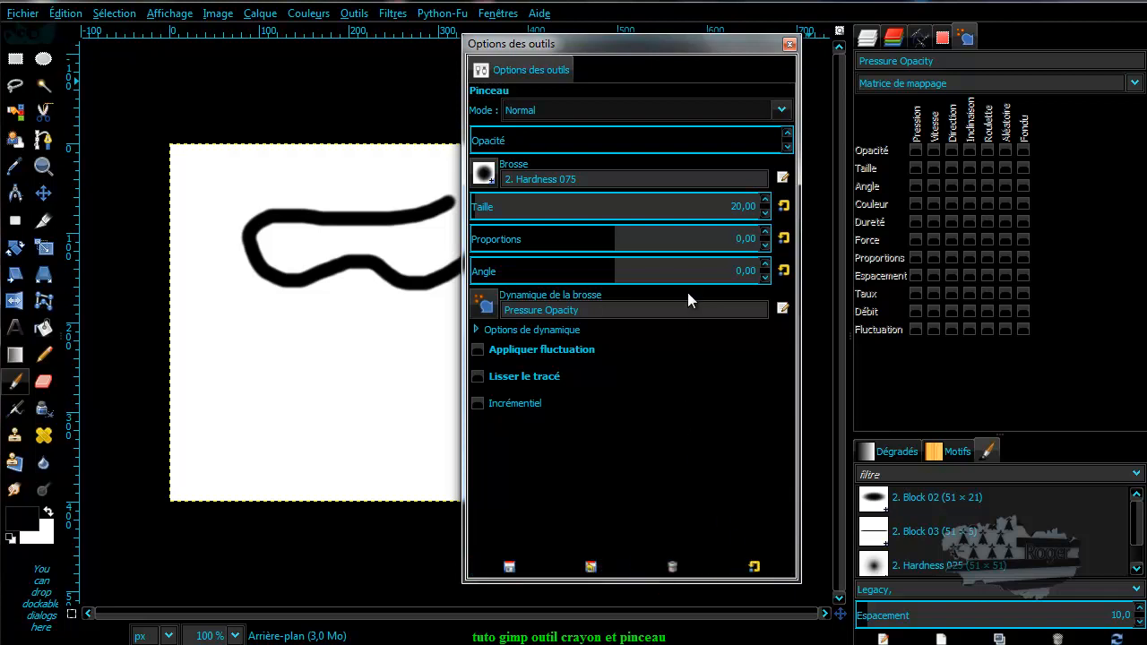
drag(965, 39, 264, 83)
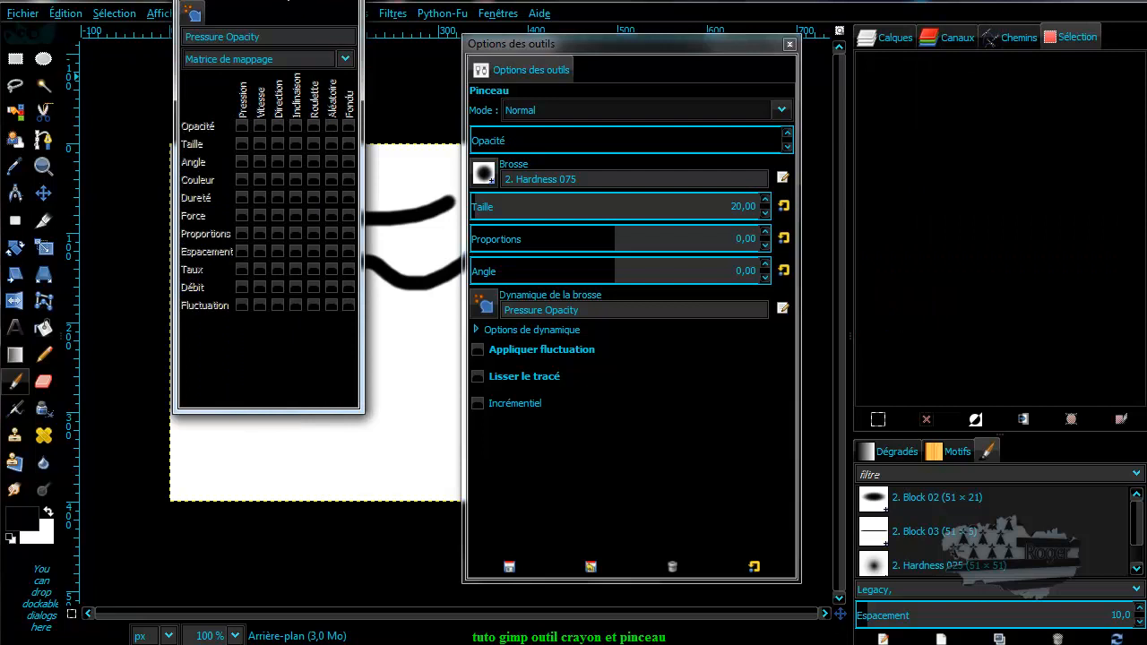
drag(282, 0, 293, 81)
mouse_move(377, 214)
mouse_down()
mouse_move(515, 220)
mouse_move(414, 222)
mouse_up()
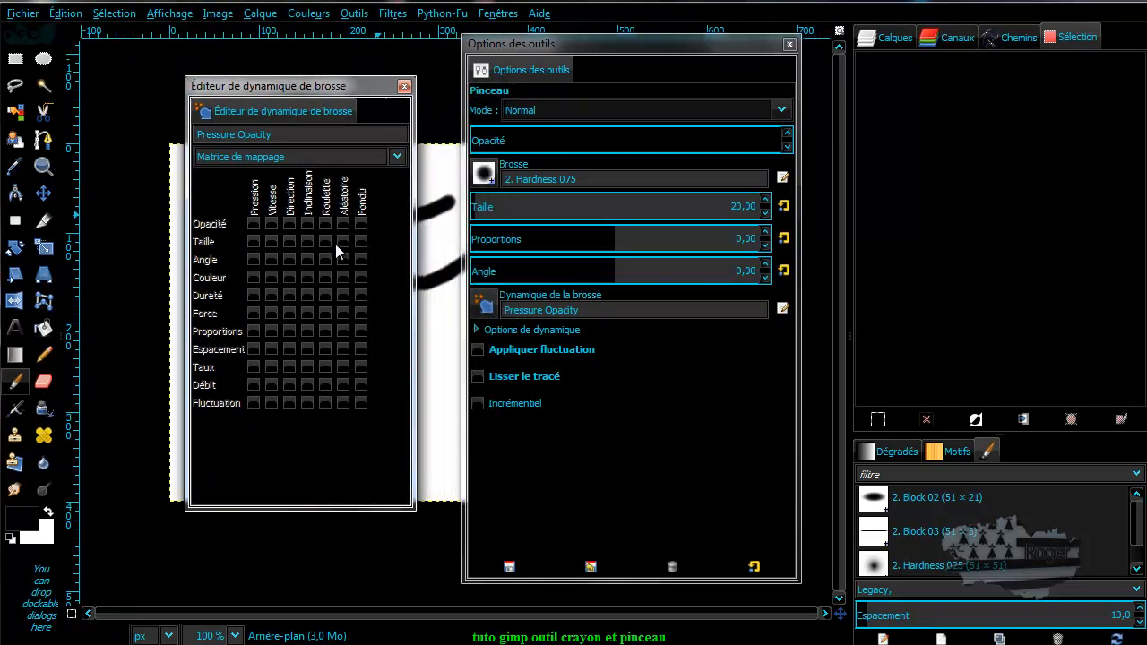
click(404, 86)
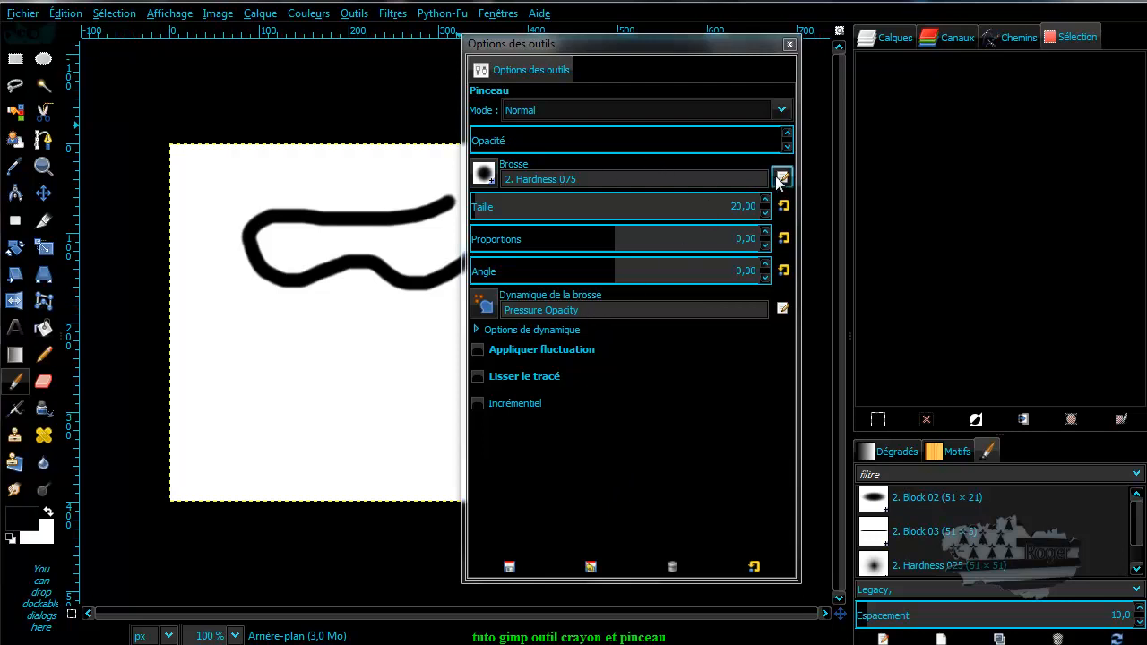
Open the brush dynamics dialog and show its list from Basic Dynamics onward.
click(485, 308)
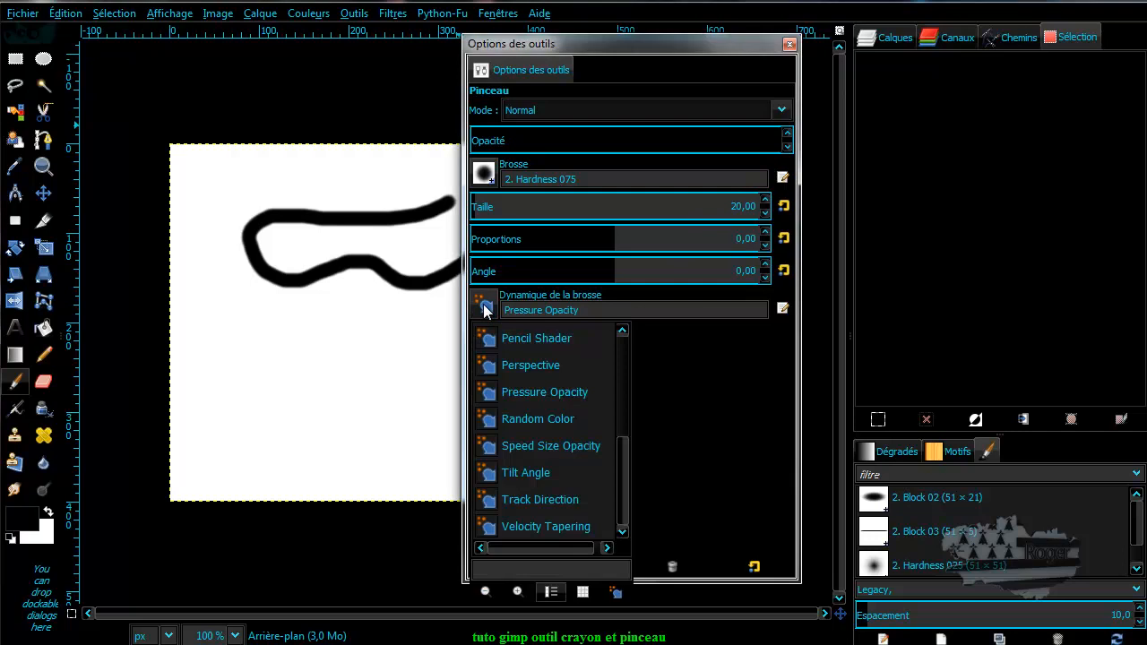
drag(621, 476, 619, 362)
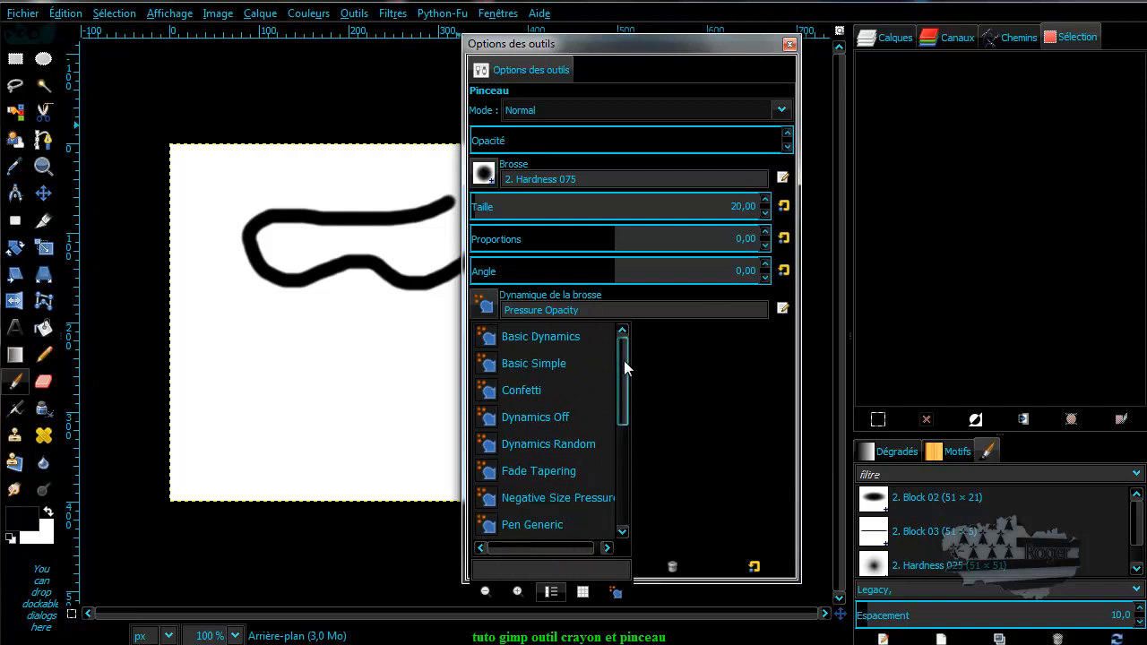
click(694, 365)
click(491, 307)
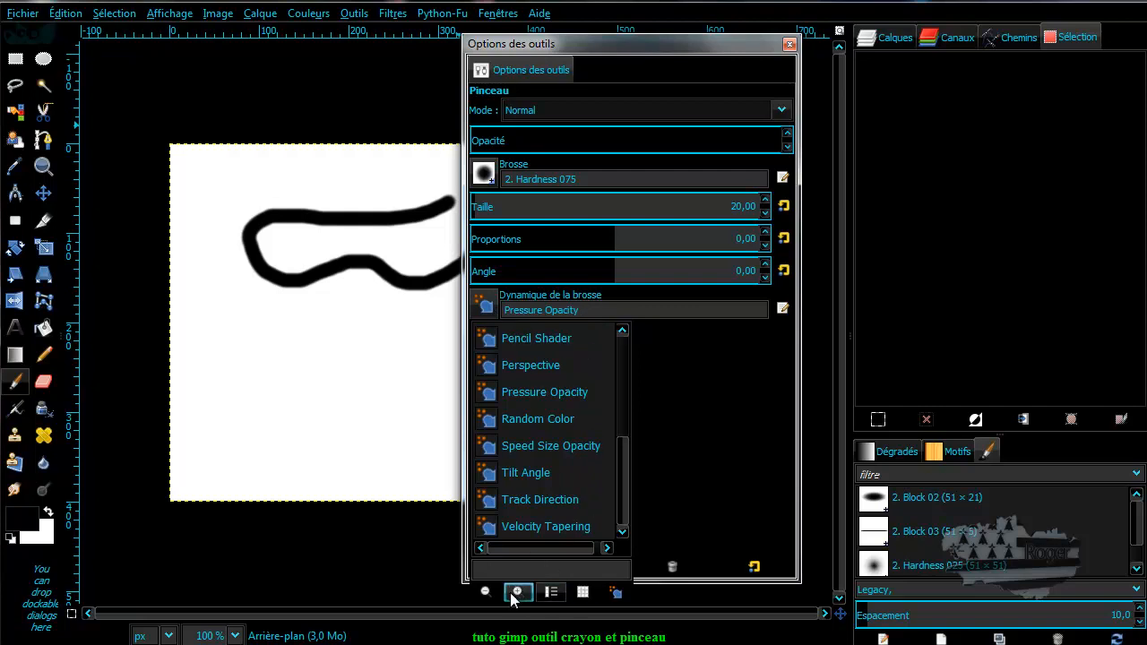
click(614, 592)
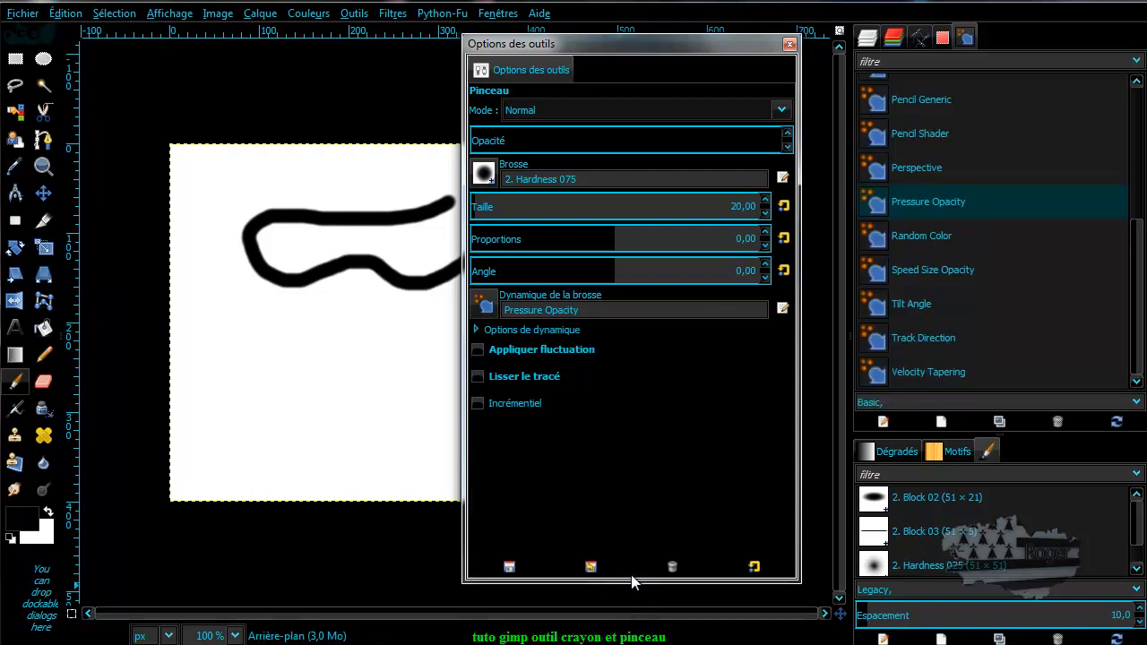
drag(1138, 291, 1142, 143)
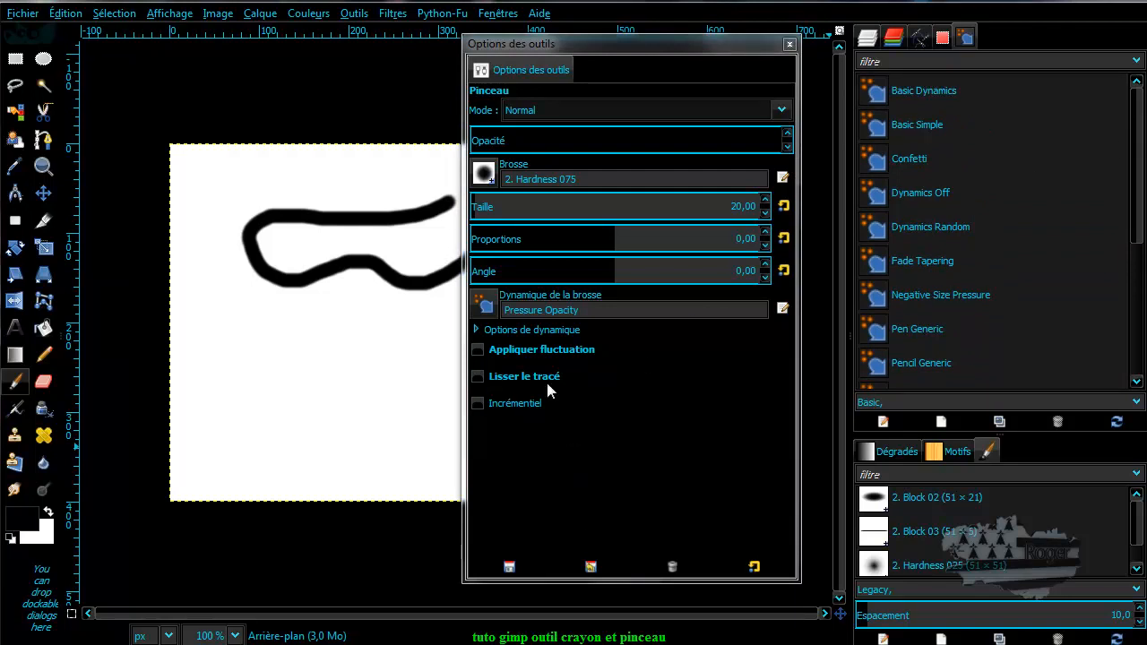
Duplicate the Pressure Opacity dynamics to get an editable copy.
click(483, 304)
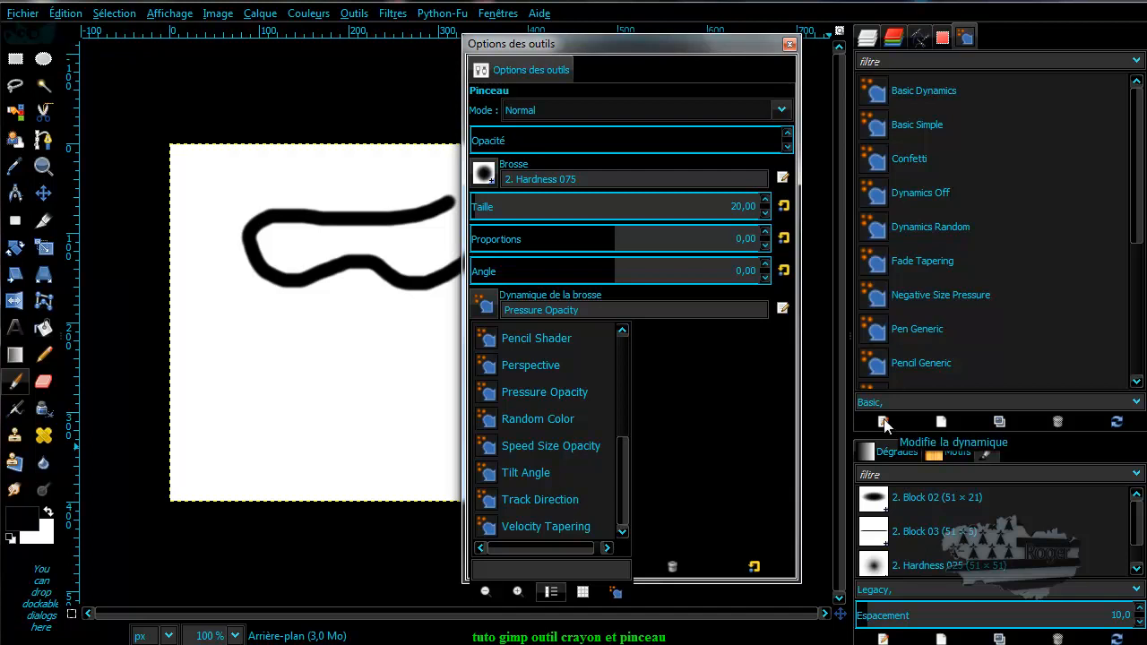
click(998, 422)
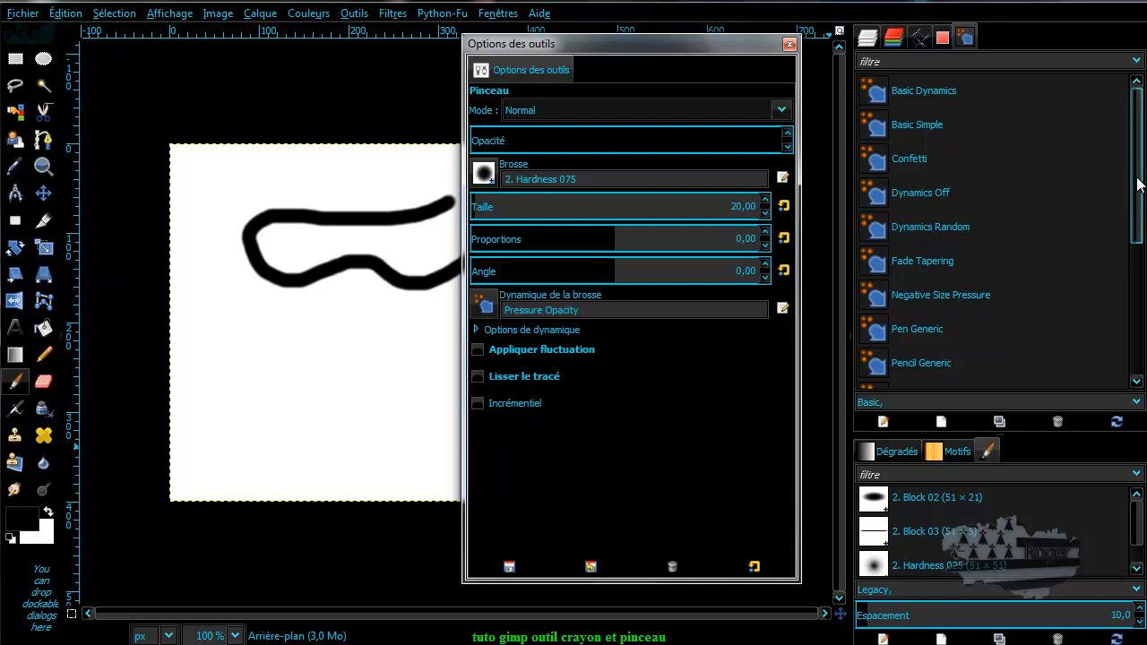
click(1000, 420)
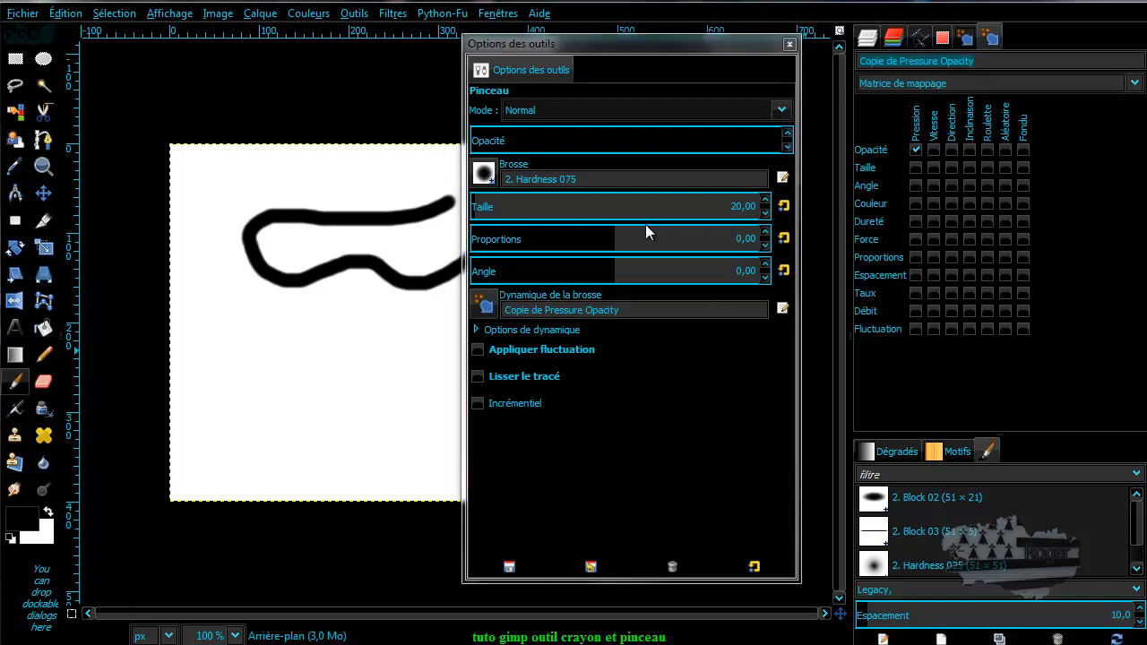
Paint a wavy test stroke with Copie de Pressure Opacity below the existing strokes.
click(484, 305)
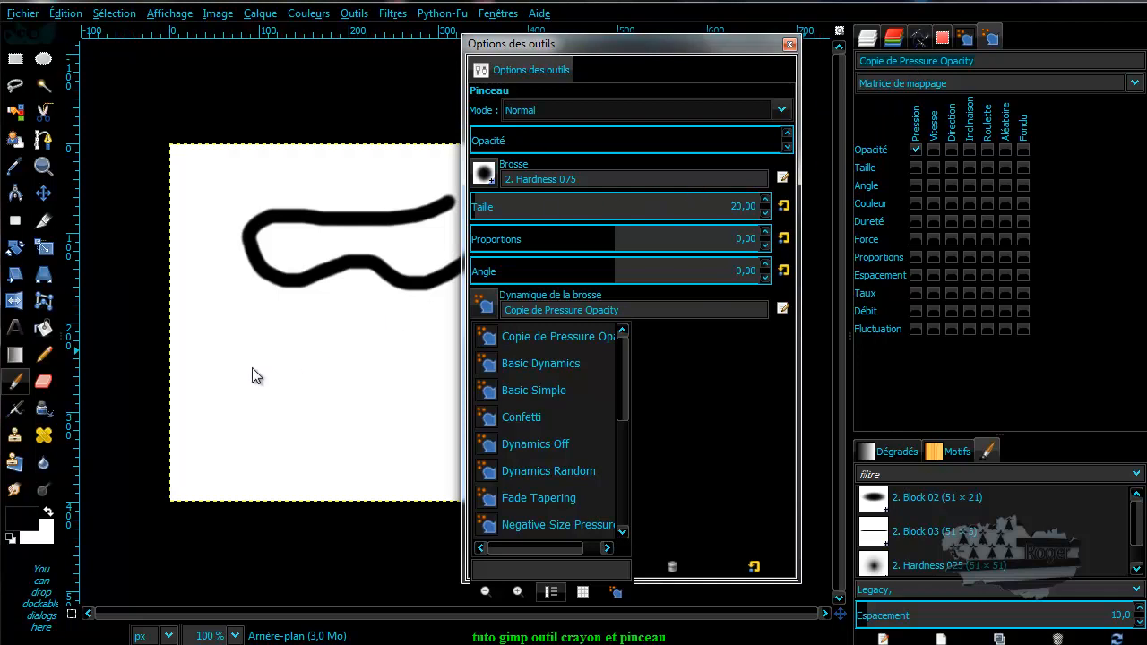
click(221, 382)
mouse_move(213, 376)
mouse_down()
mouse_move(249, 386)
mouse_move(305, 369)
mouse_move(359, 409)
mouse_move(389, 371)
mouse_move(397, 331)
mouse_up()
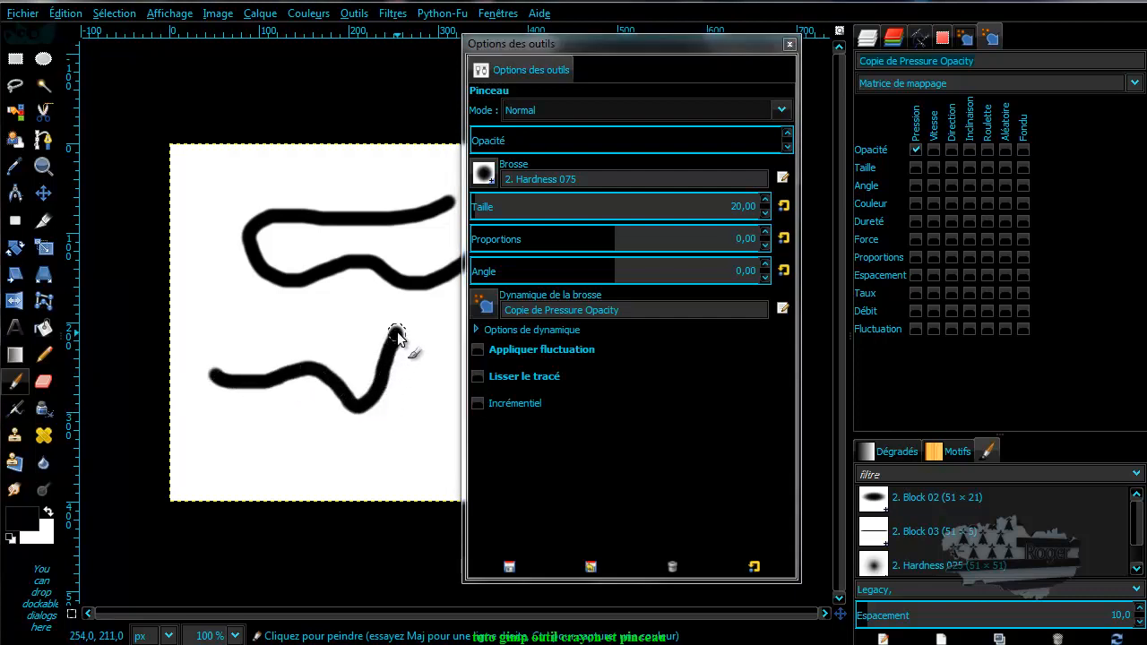
Map Pression to Taille instead of Opacité and paint a short zigzag stroke above the last one.
click(915, 167)
click(915, 151)
mouse_move(218, 325)
mouse_down()
mouse_move(249, 332)
mouse_move(307, 318)
mouse_move(339, 321)
mouse_move(344, 339)
mouse_move(376, 320)
mouse_up()
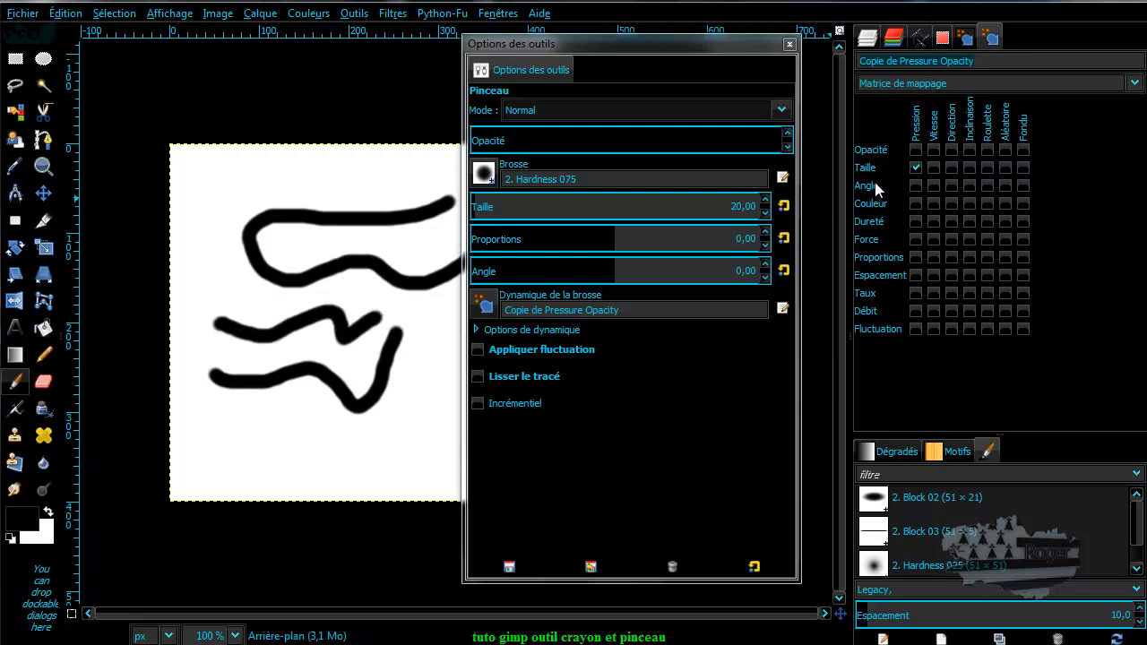
Paint a short stroke low on the canvas without any mapping, and a longer curved one beneath it with Pression mapped to Opacité.
click(914, 167)
mouse_move(240, 435)
mouse_down()
mouse_move(285, 451)
mouse_move(390, 438)
mouse_up()
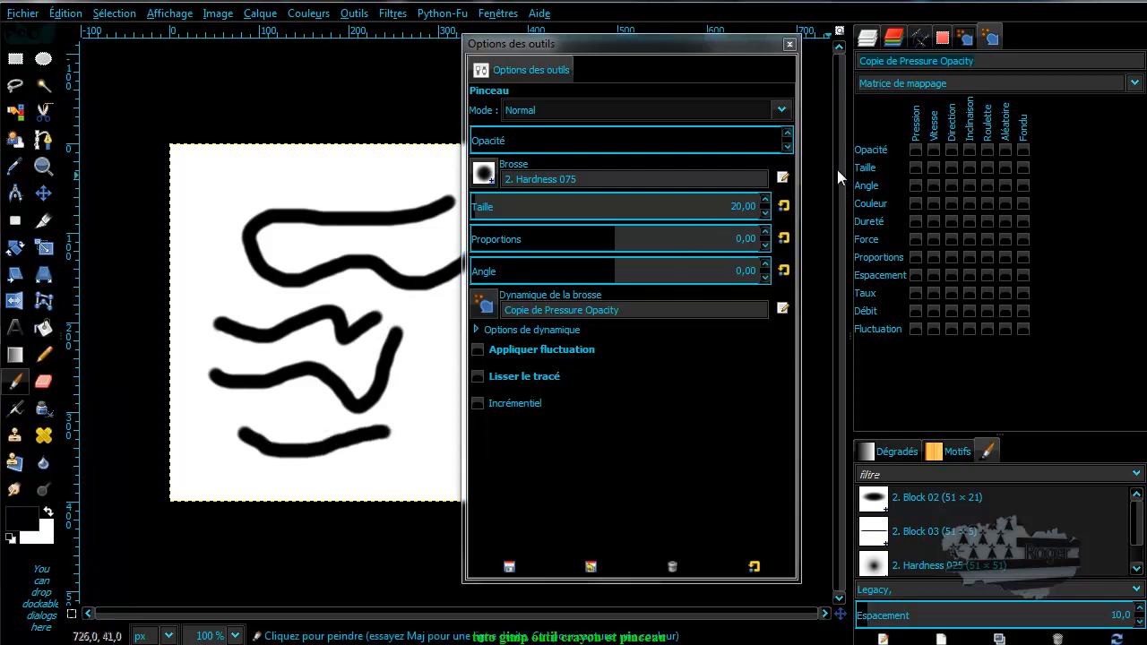
click(915, 150)
mouse_move(253, 467)
mouse_down()
mouse_move(344, 478)
mouse_move(397, 457)
mouse_move(462, 366)
mouse_up()
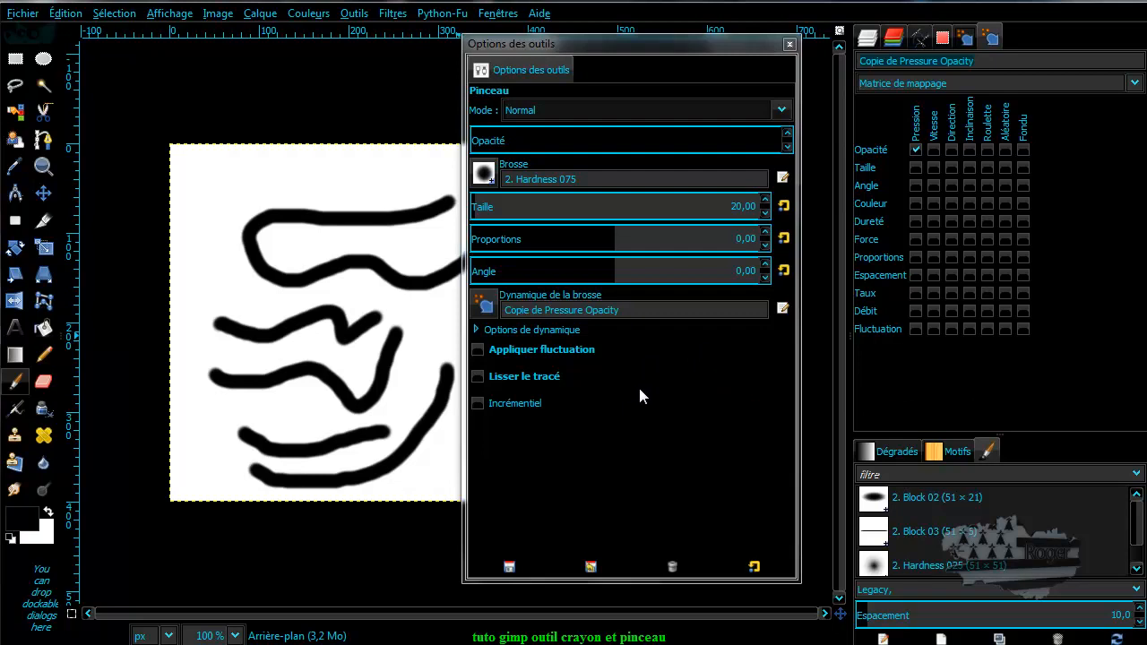
Map Pression to Taille instead of Opacité and paint a wavy stroke along the canvas's upper edge.
click(915, 150)
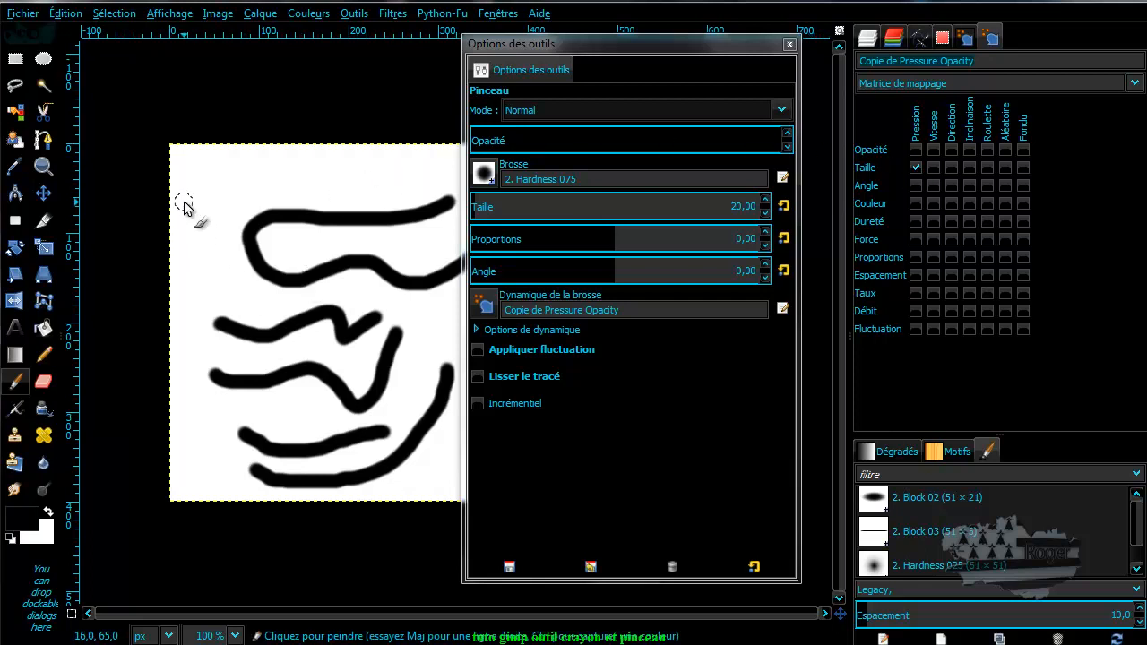
mouse_move(193, 206)
mouse_down()
mouse_move(303, 177)
mouse_move(359, 185)
mouse_move(385, 172)
mouse_up()
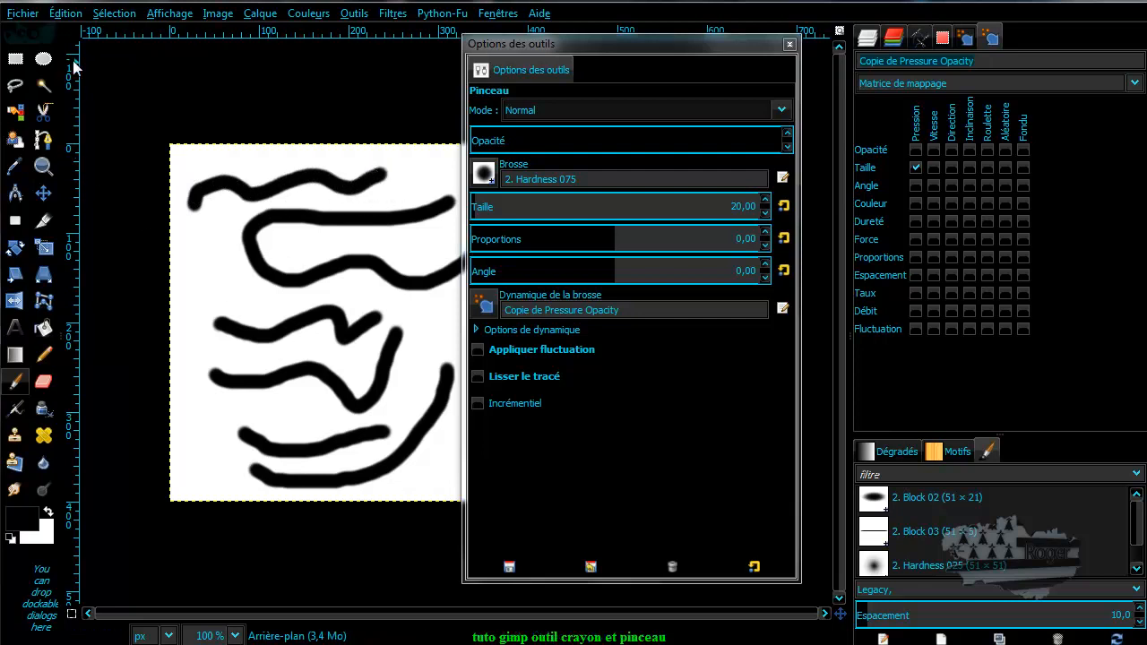
Open the input device configuration and set the first tablet device's mode to Écran.
click(65, 14)
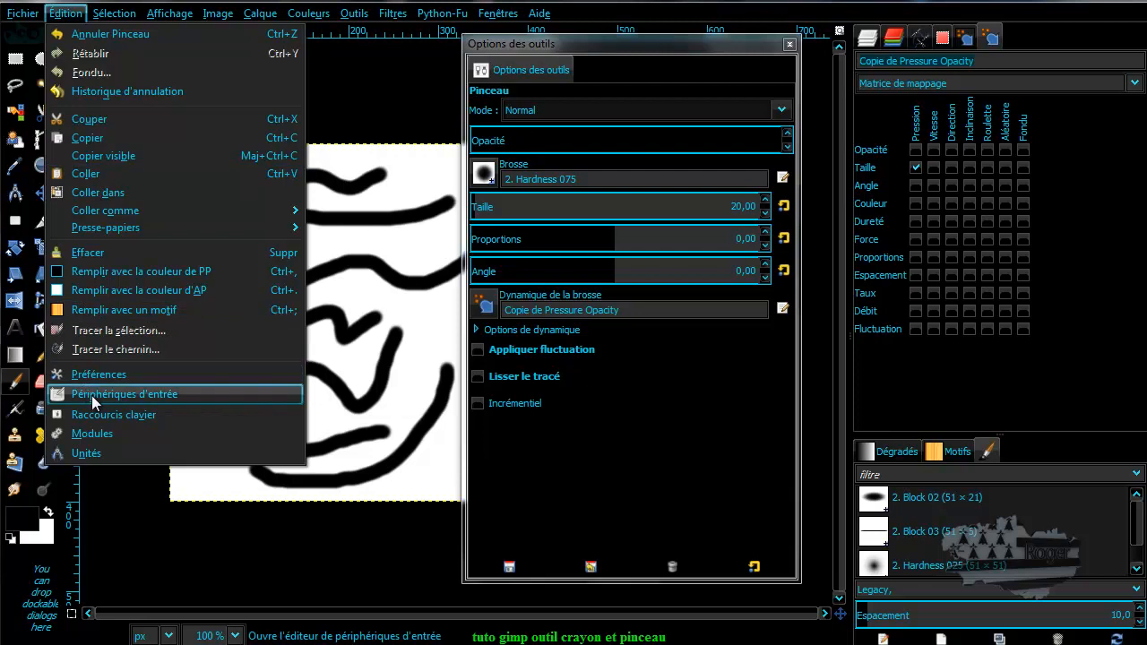
click(92, 398)
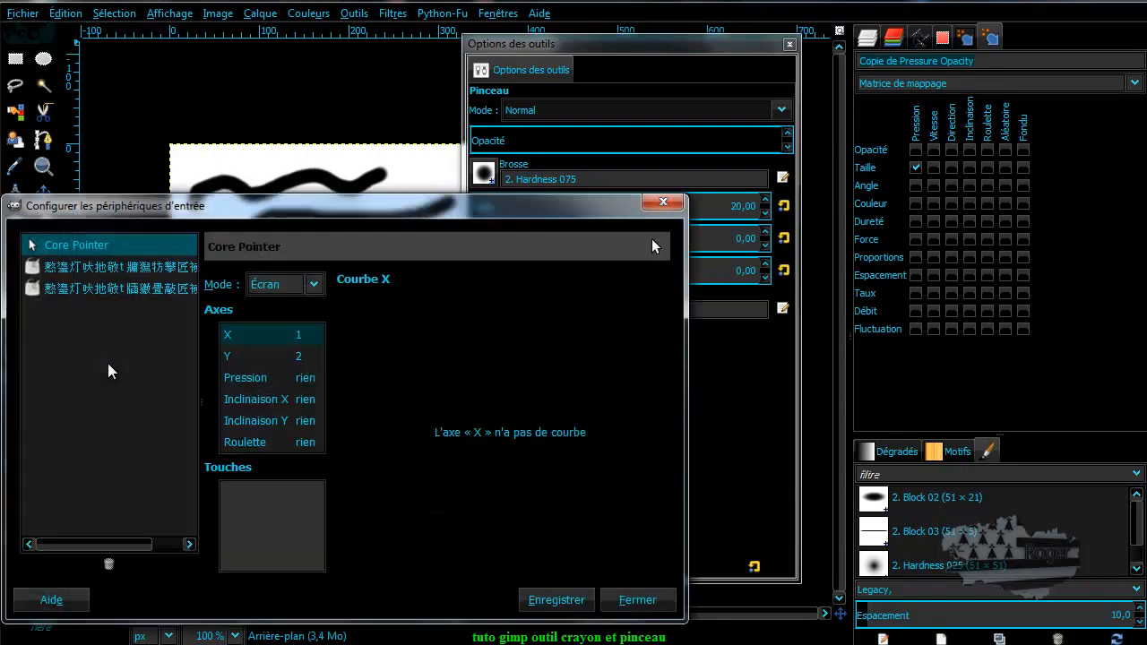
click(154, 268)
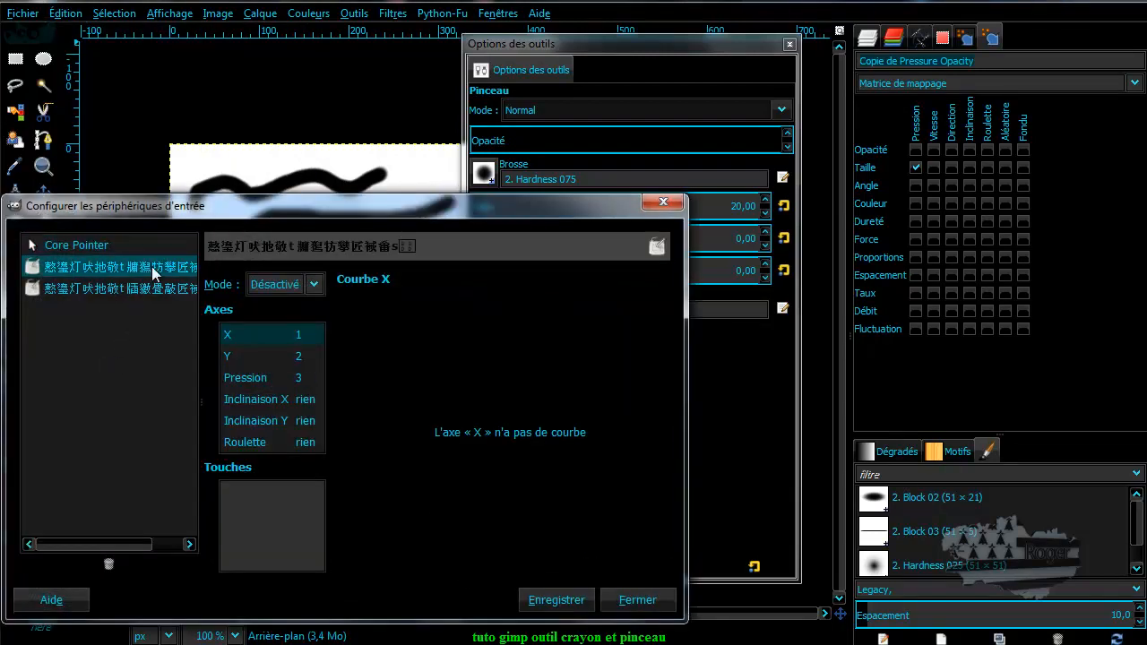
click(313, 283)
click(297, 329)
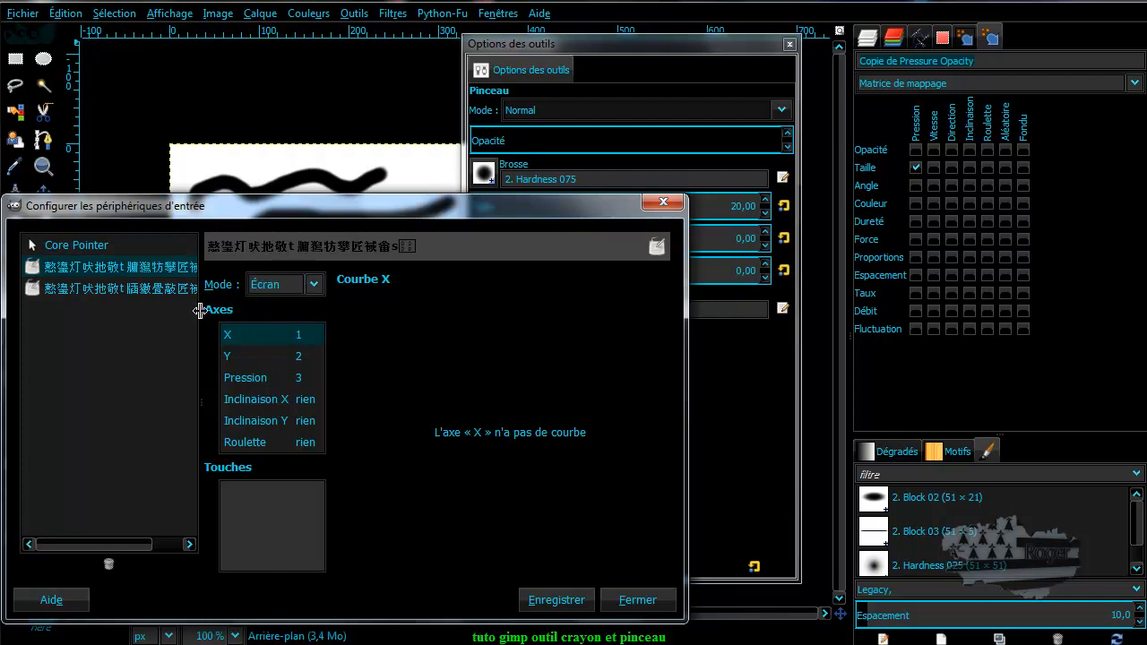
Set the second tablet device's mode to Écran, then save and close the input device configuration.
click(179, 288)
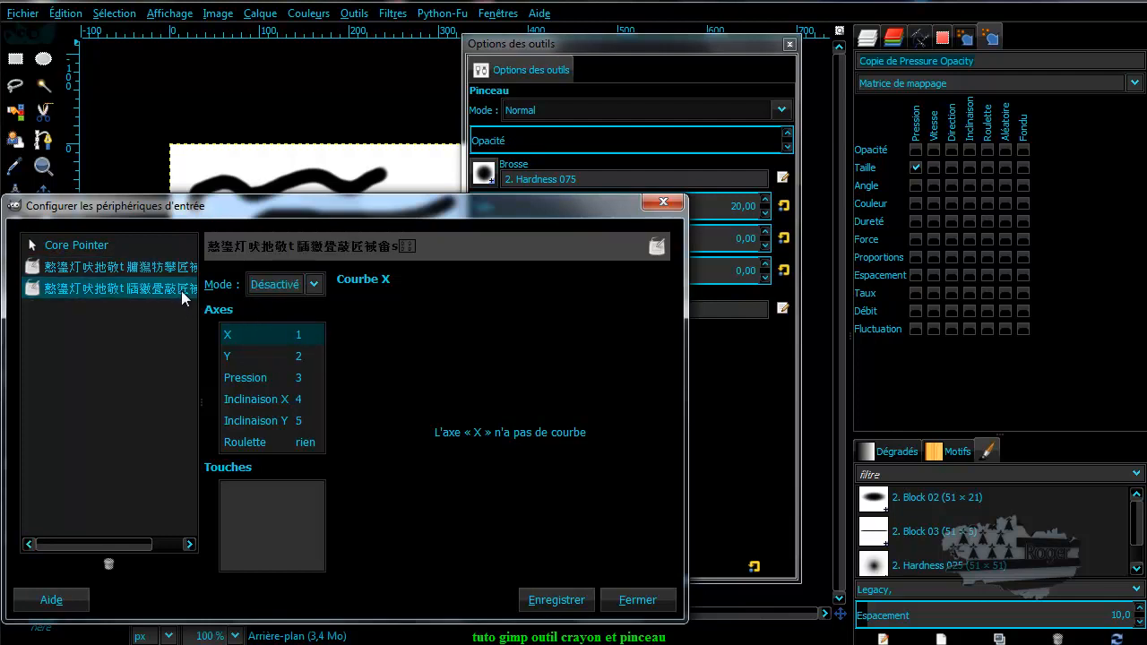
click(313, 284)
click(299, 327)
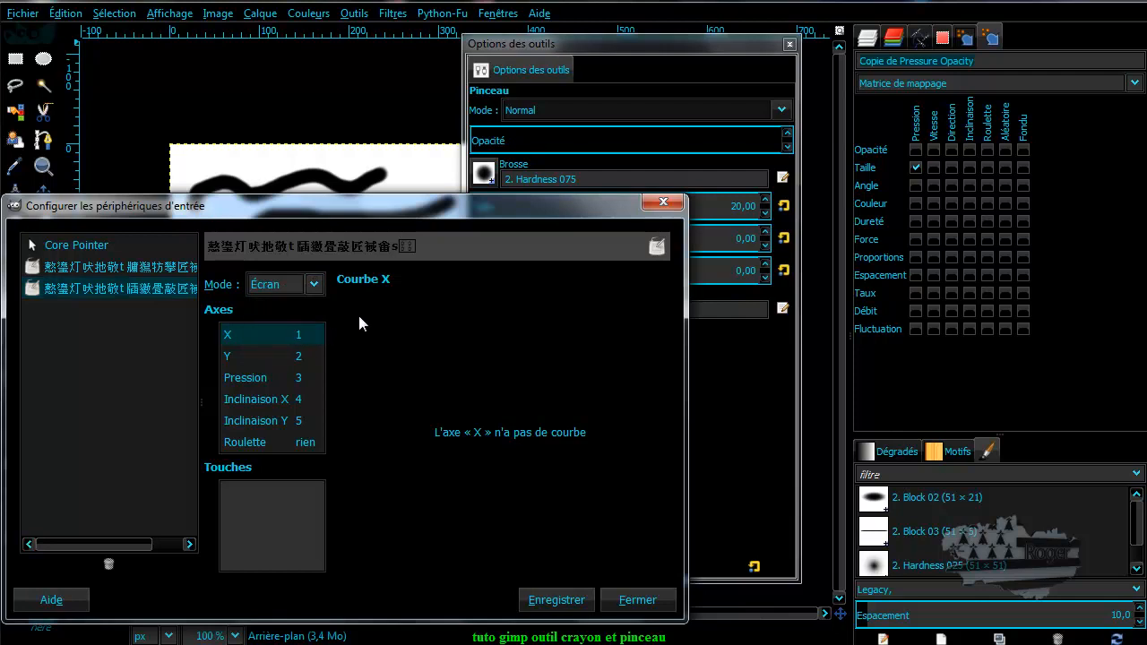
click(551, 599)
click(636, 598)
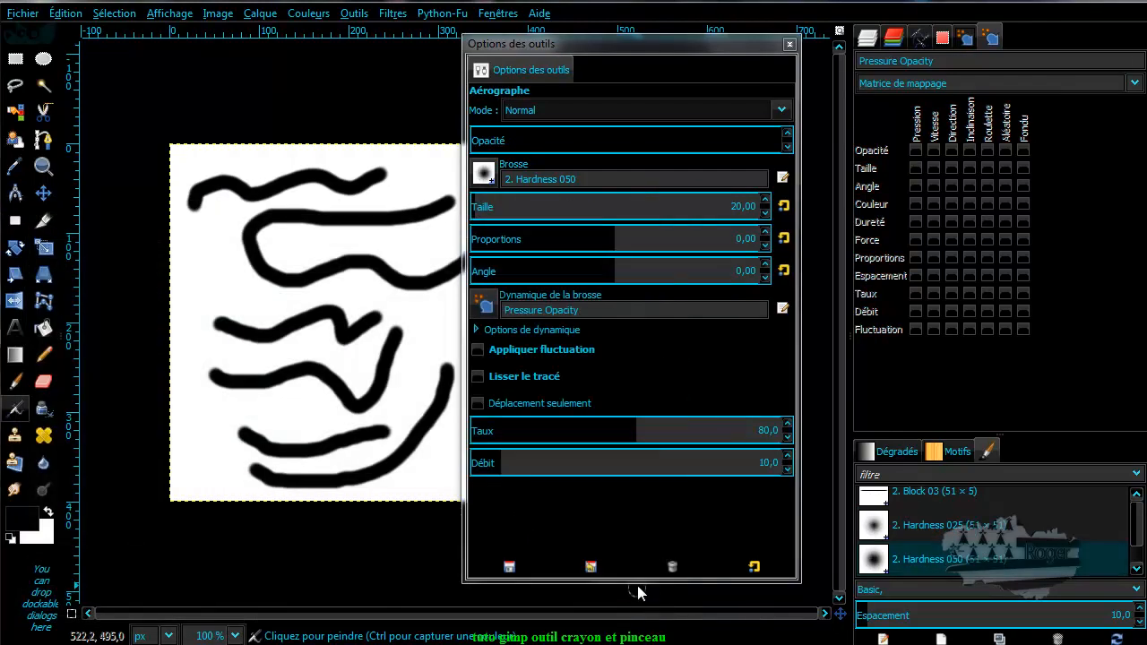
With the Aérographe and Pressure Opacity dynamics, paint a light, wavy loop over the black strokes in the canvas's left half.
mouse_move(221, 299)
mouse_down()
mouse_move(276, 288)
mouse_move(297, 299)
mouse_move(321, 356)
mouse_move(388, 306)
mouse_move(409, 322)
mouse_move(412, 392)
mouse_move(383, 438)
mouse_move(342, 457)
mouse_move(242, 399)
mouse_move(254, 299)
mouse_up()
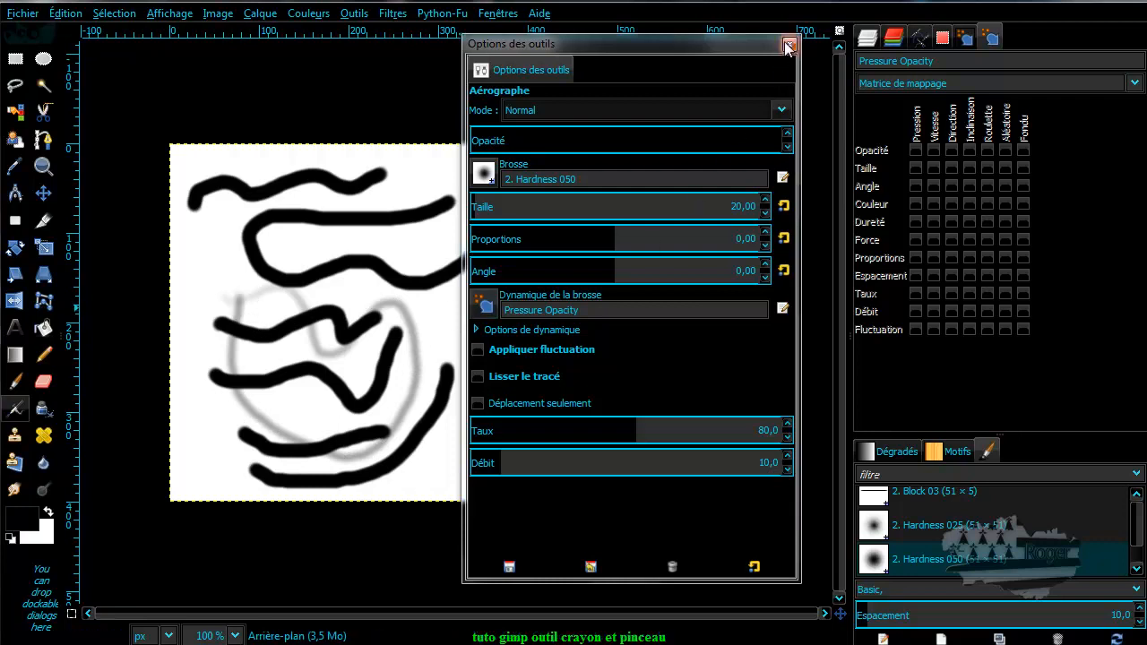
drag(740, 44, 639, 537)
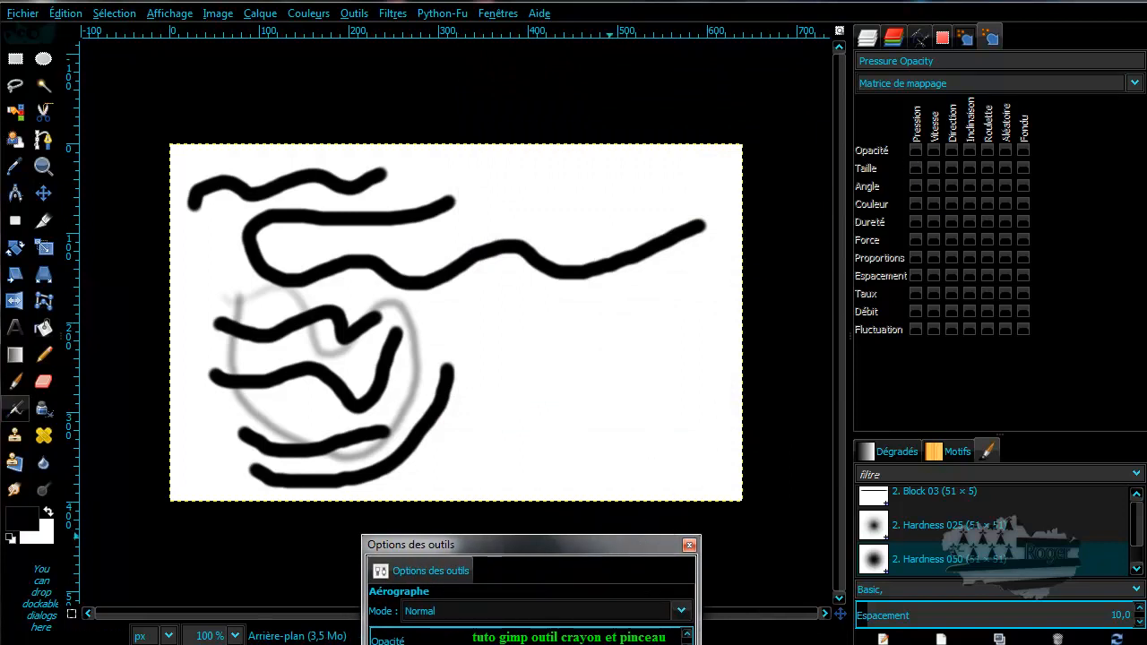
Assign the Copie de Pressure Opacity dynamics to the Aérographe and paint a wavy stroke in the canvas's right half.
mouse_move(582, 546)
mouse_down()
mouse_move(592, 496)
mouse_move(536, 319)
mouse_up()
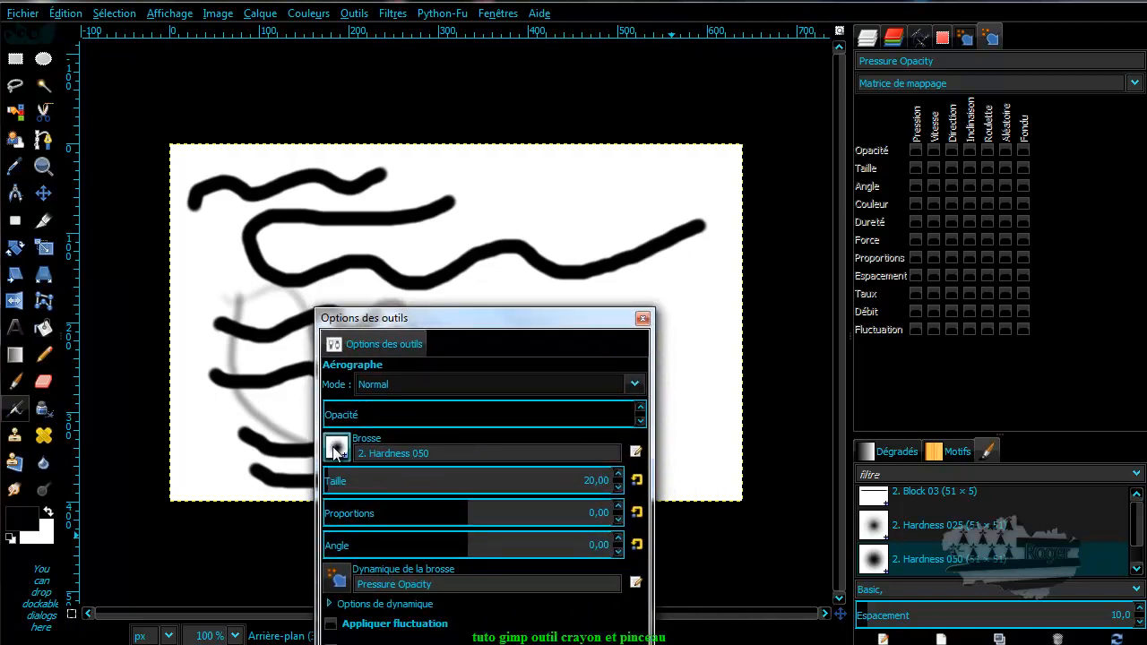
click(340, 577)
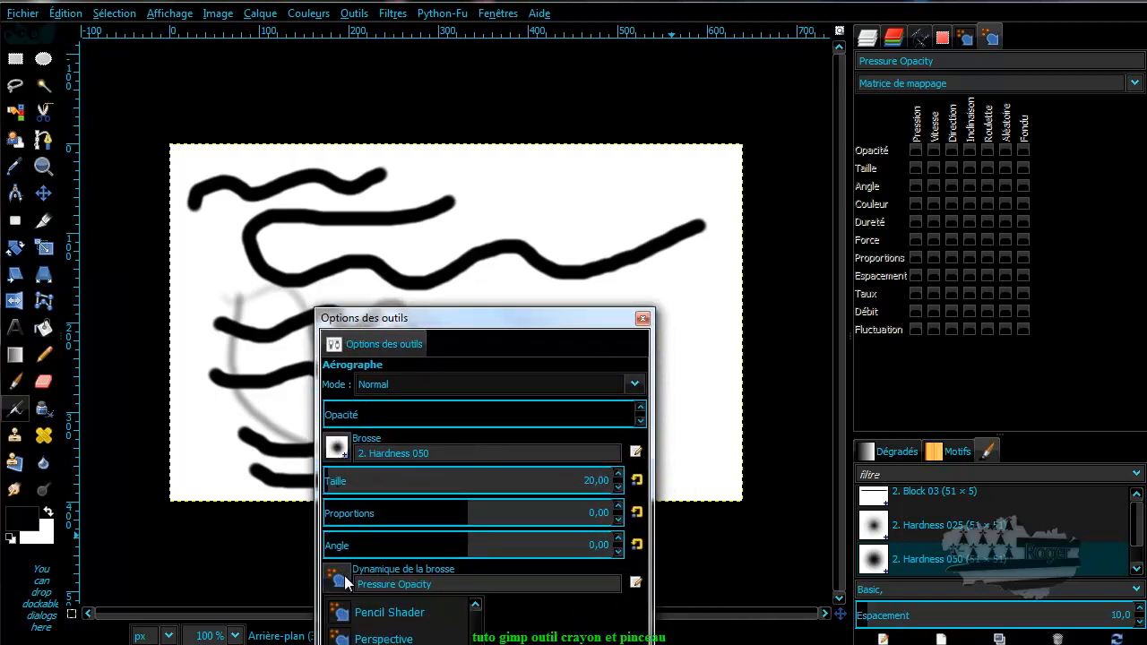
scroll(473, 614, up, 3)
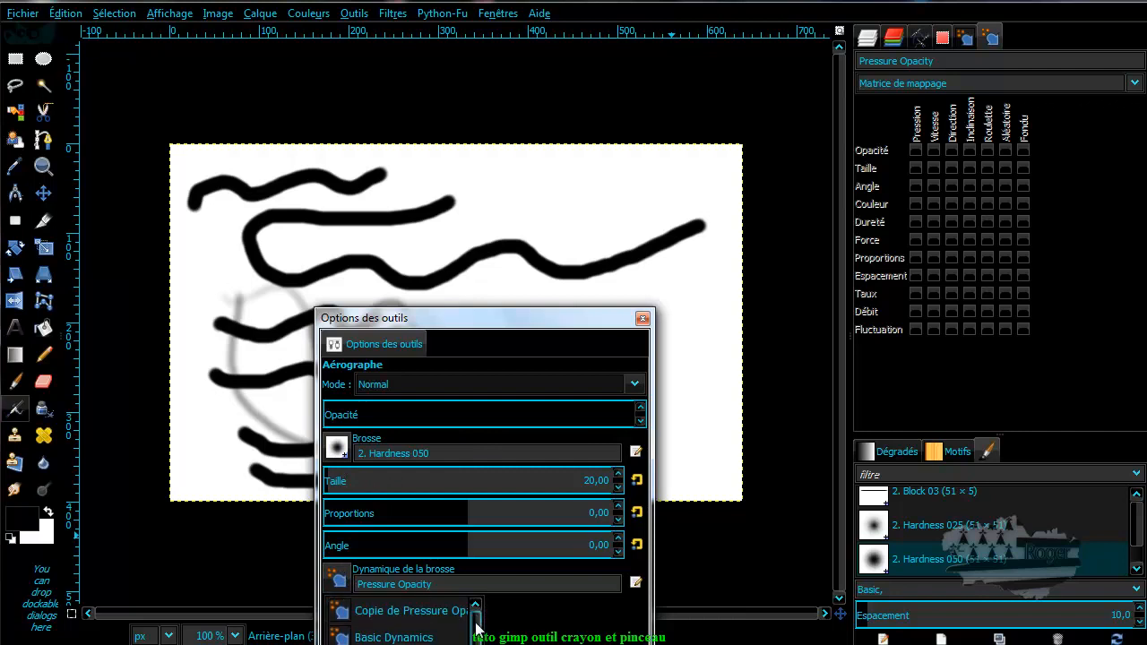
click(432, 611)
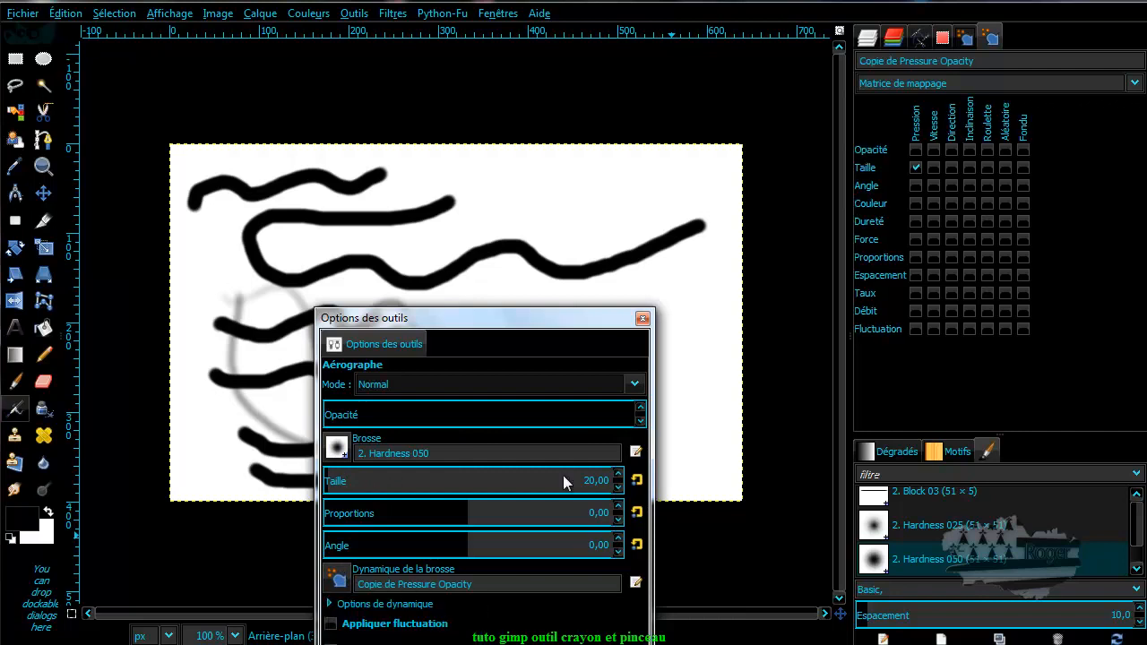
drag(609, 324, 572, 540)
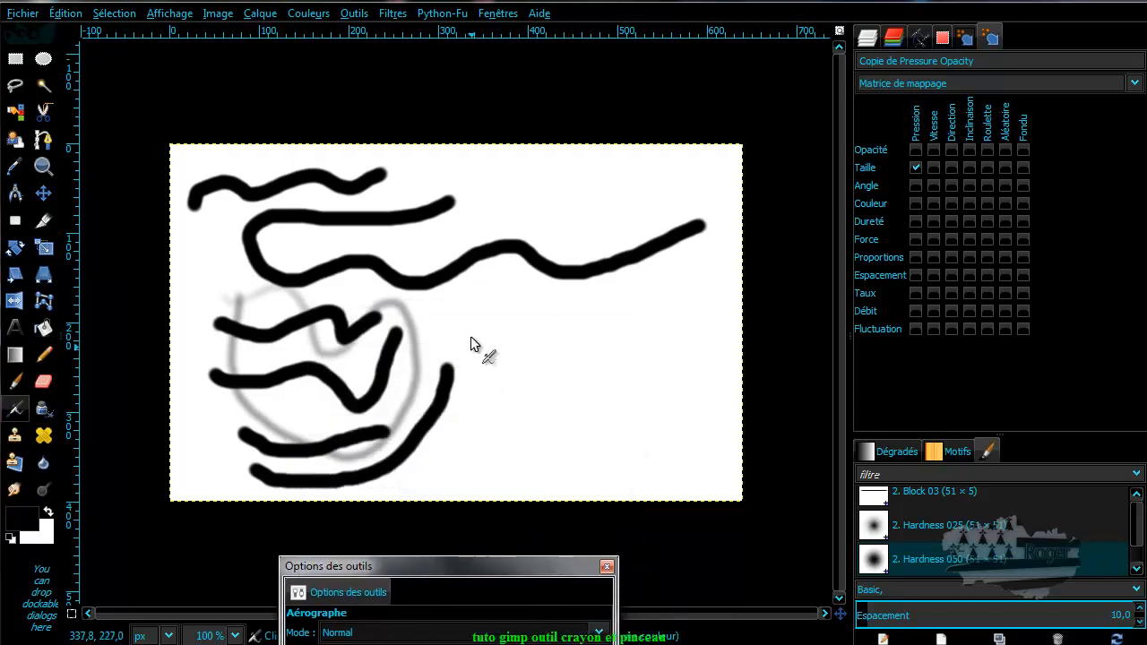
mouse_move(447, 315)
mouse_down()
mouse_move(496, 366)
mouse_move(583, 329)
mouse_move(607, 382)
mouse_move(646, 388)
mouse_move(696, 274)
mouse_up()
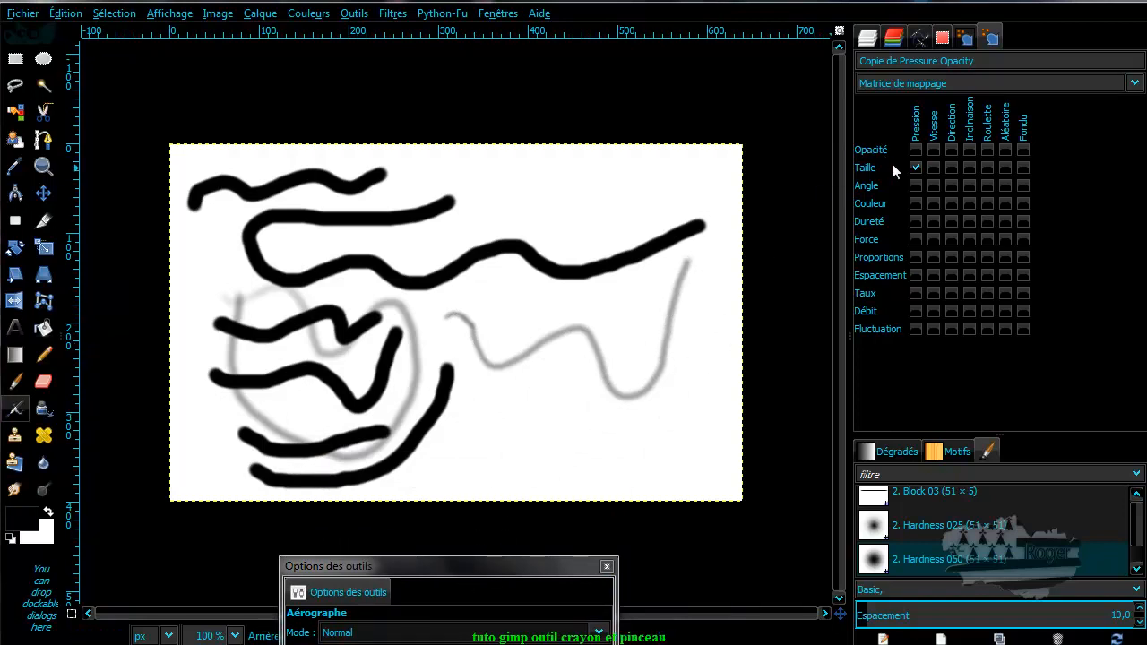
Map Pression to Opacité in addition to Taille and paint another wavy airbrush stroke below the last one.
click(916, 150)
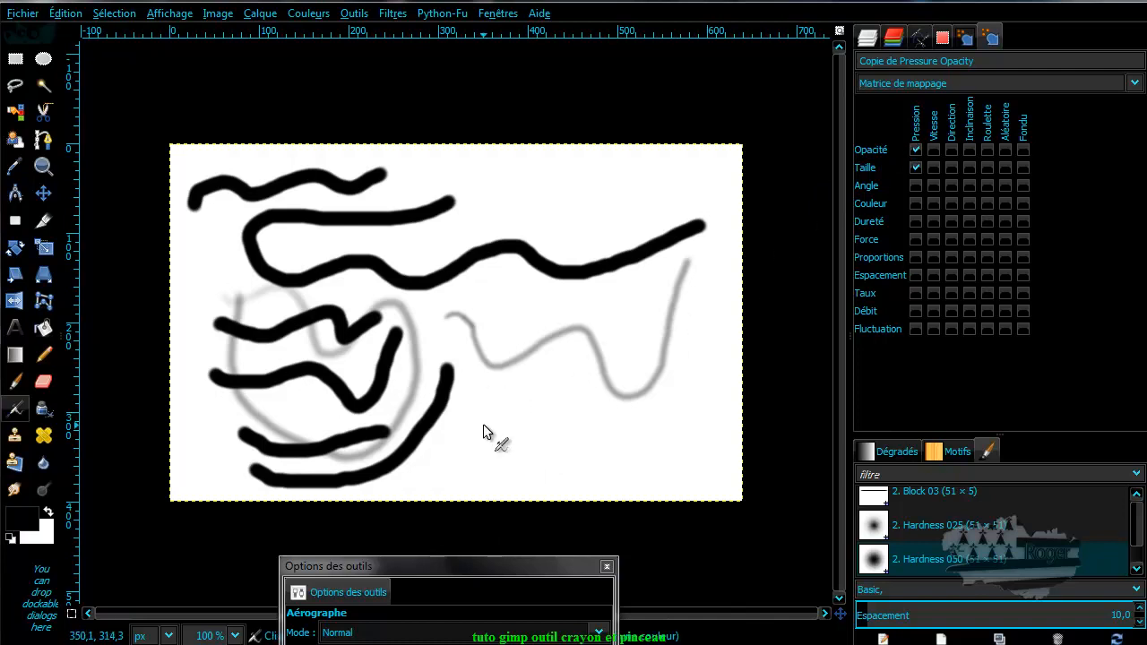
mouse_move(475, 414)
mouse_down()
mouse_move(488, 413)
mouse_move(512, 455)
mouse_move(543, 439)
mouse_move(585, 441)
mouse_move(644, 417)
mouse_move(685, 347)
mouse_up()
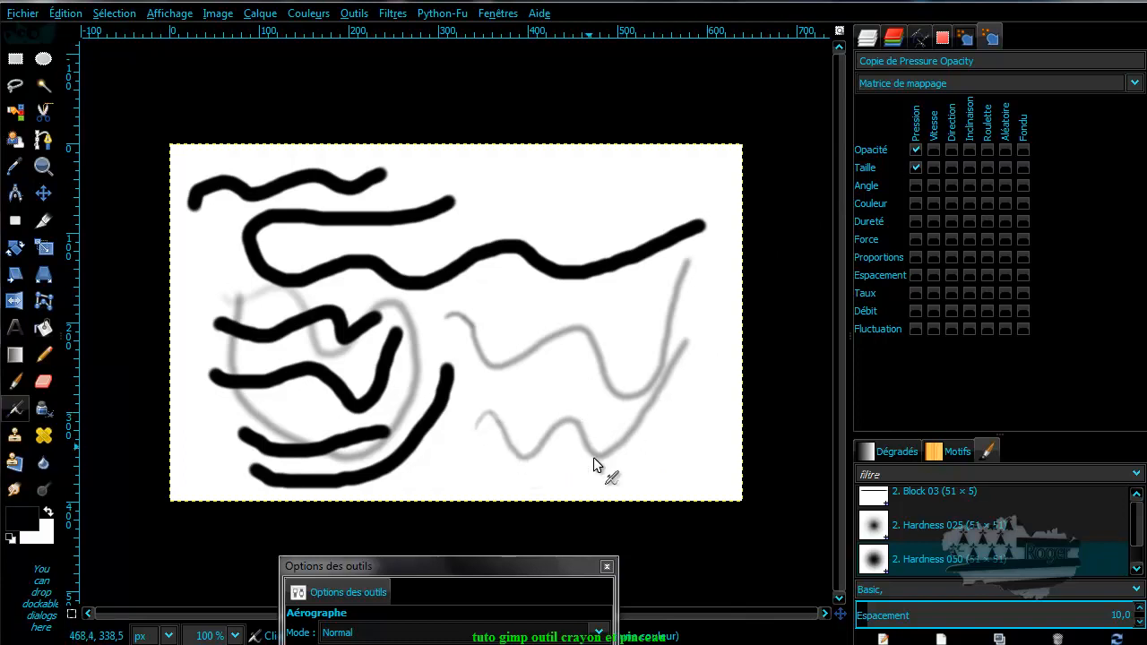
drag(507, 566, 553, 284)
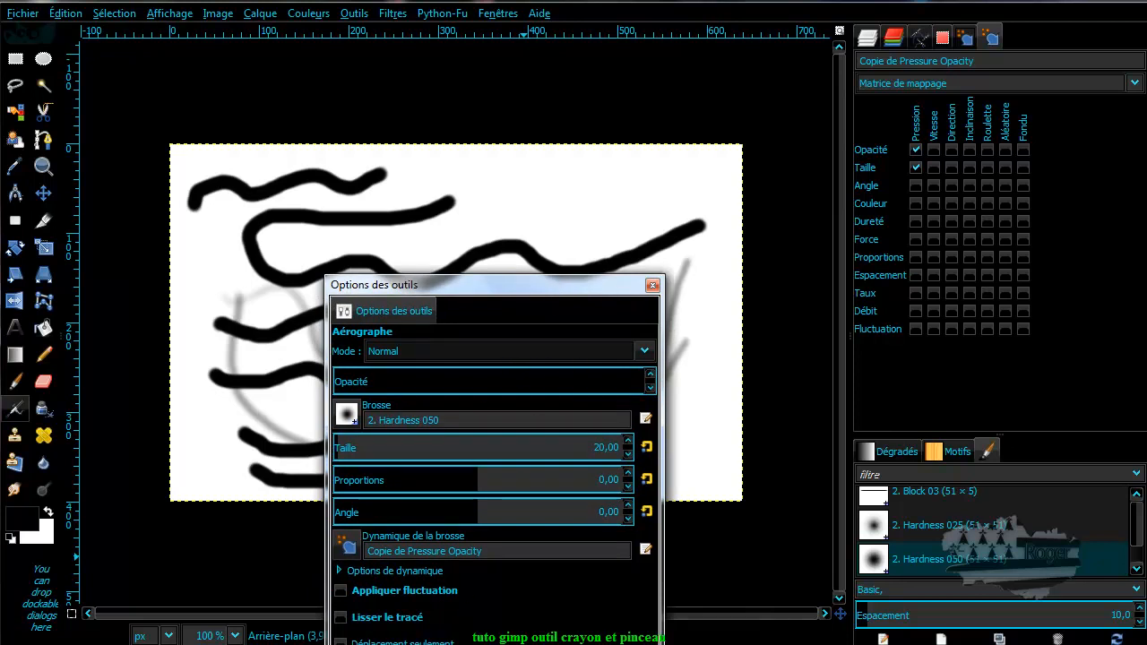
drag(539, 291, 482, 555)
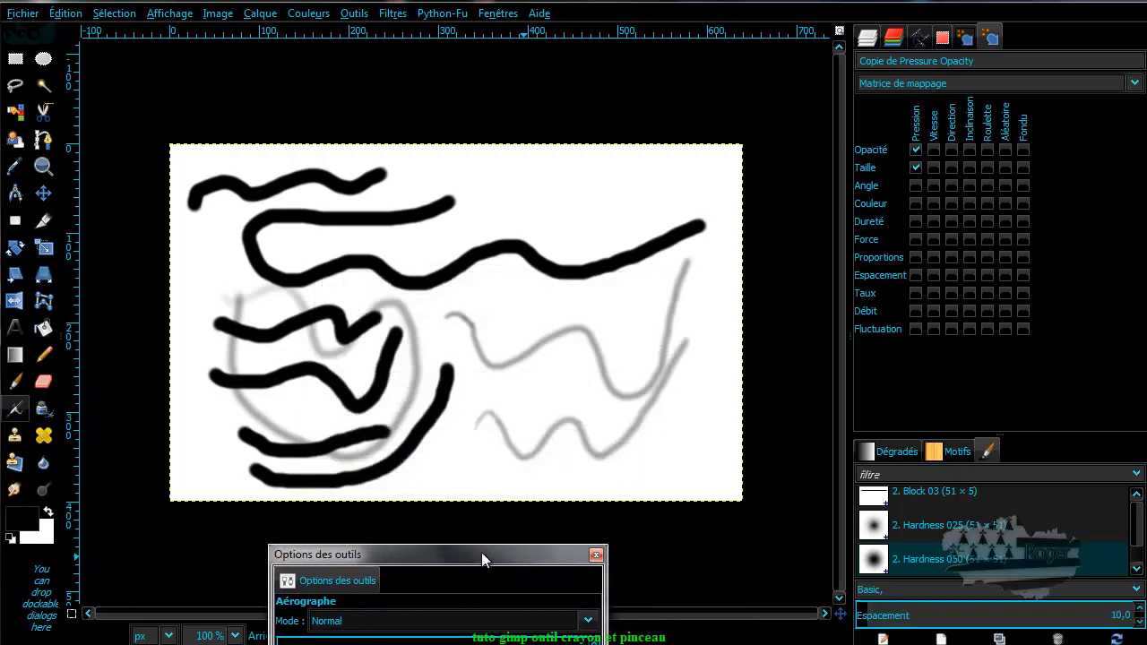
Paint a wavy airbrush stroke with a short dark patch in the canvas's upper right, and scribble over the lower-left strokes.
click(914, 166)
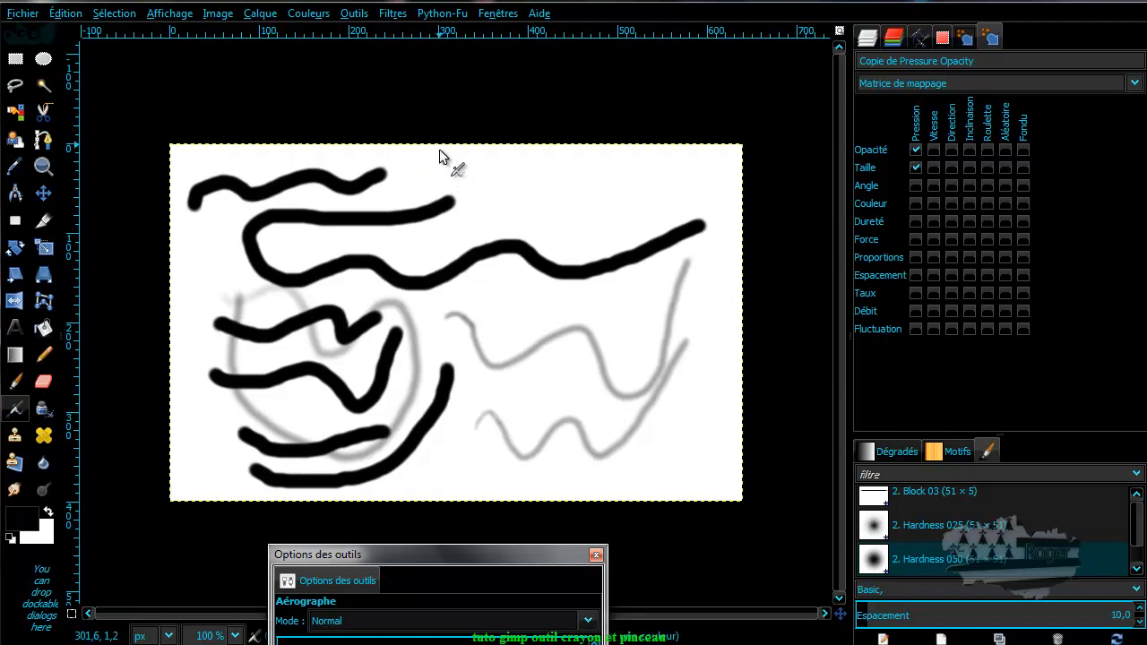
mouse_move(429, 164)
mouse_down()
mouse_move(455, 211)
mouse_move(484, 213)
mouse_move(518, 189)
mouse_move(538, 203)
mouse_move(661, 174)
mouse_move(668, 181)
mouse_move(604, 217)
mouse_move(633, 215)
mouse_up()
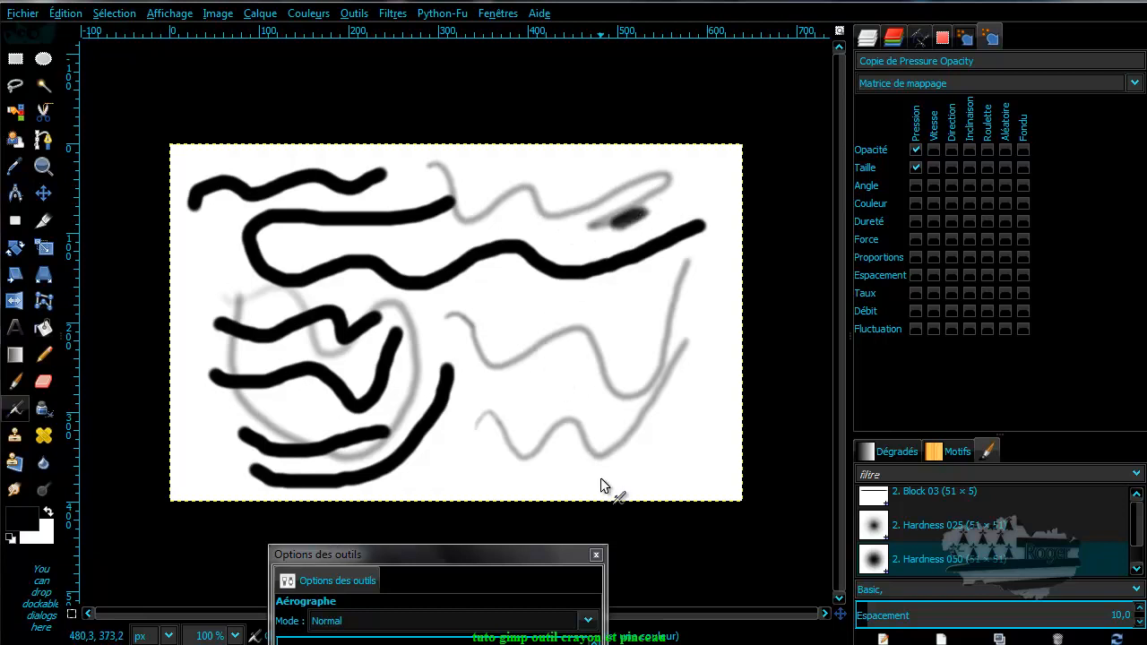
drag(538, 556, 652, 85)
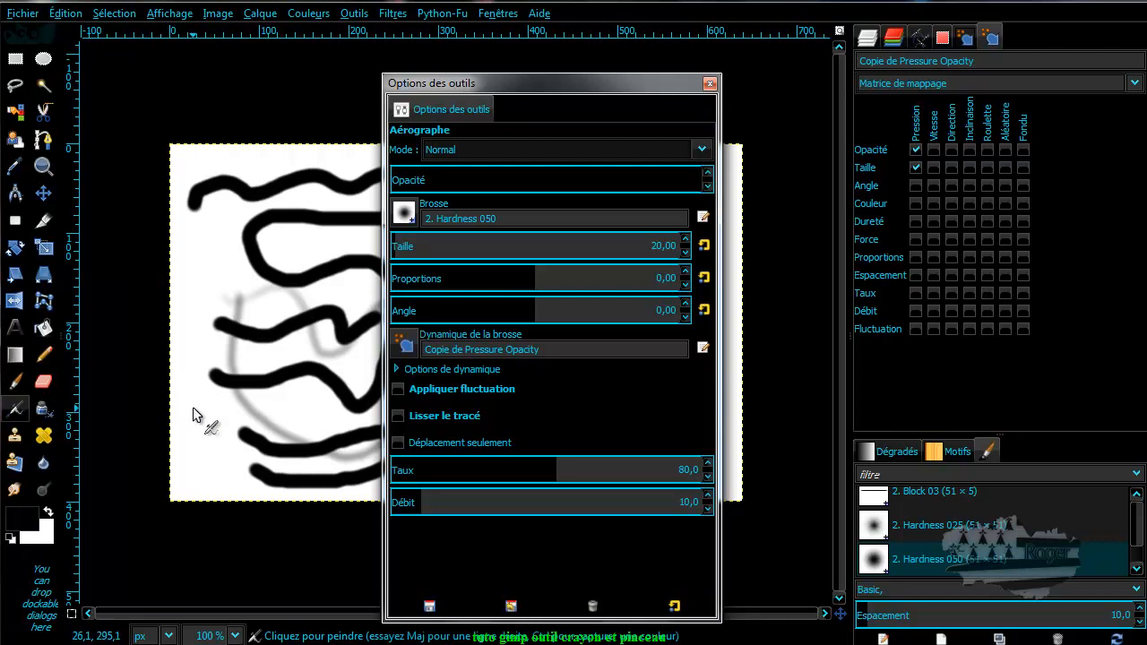
drag(193, 410, 281, 436)
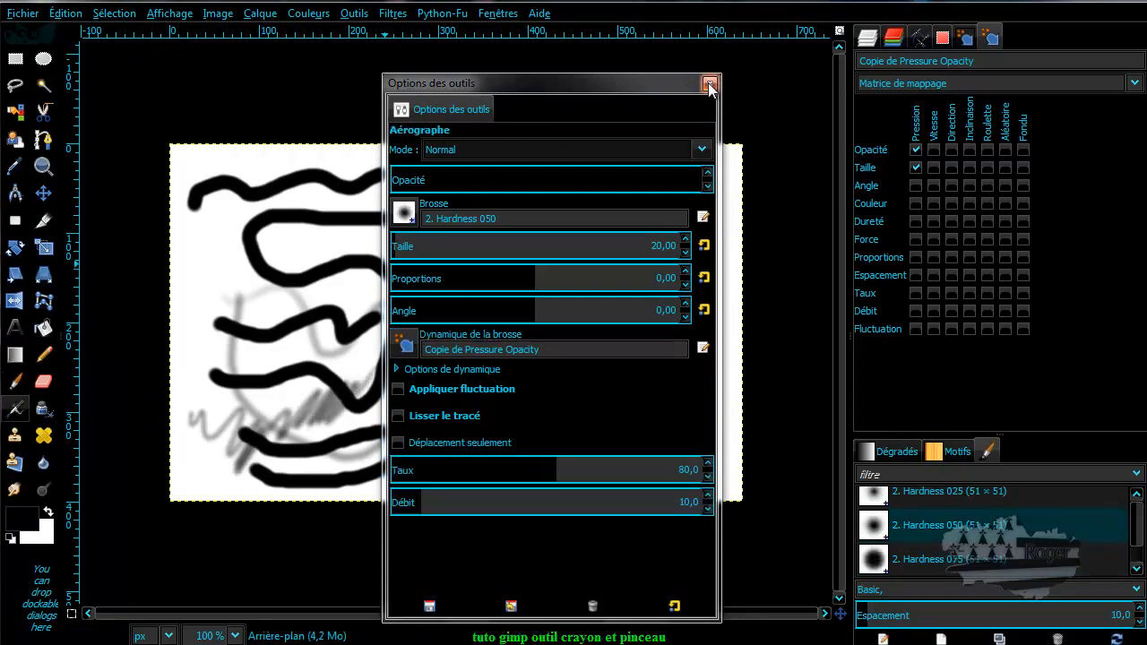
Switch to the Pinceau with Copie de Pressure Opacity and paint a zigzag and a nearly straight stroke over the right-hand airbrush strokes.
mouse_move(643, 83)
mouse_down()
mouse_move(749, 103)
mouse_move(1015, 81)
mouse_move(1006, 69)
mouse_up()
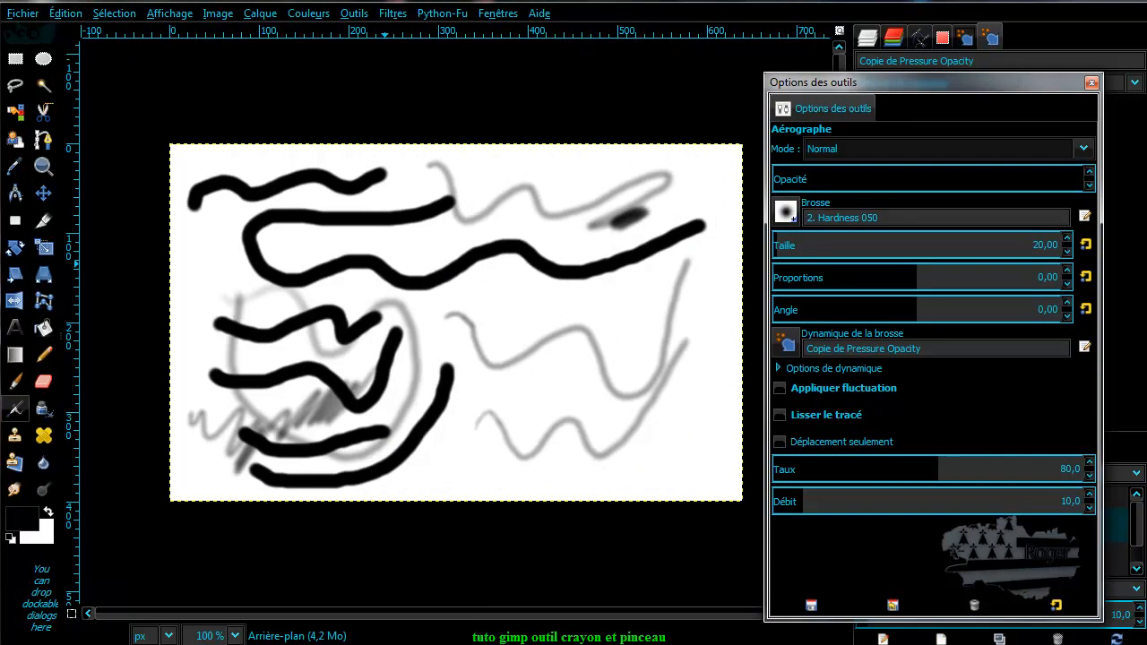
key(p)
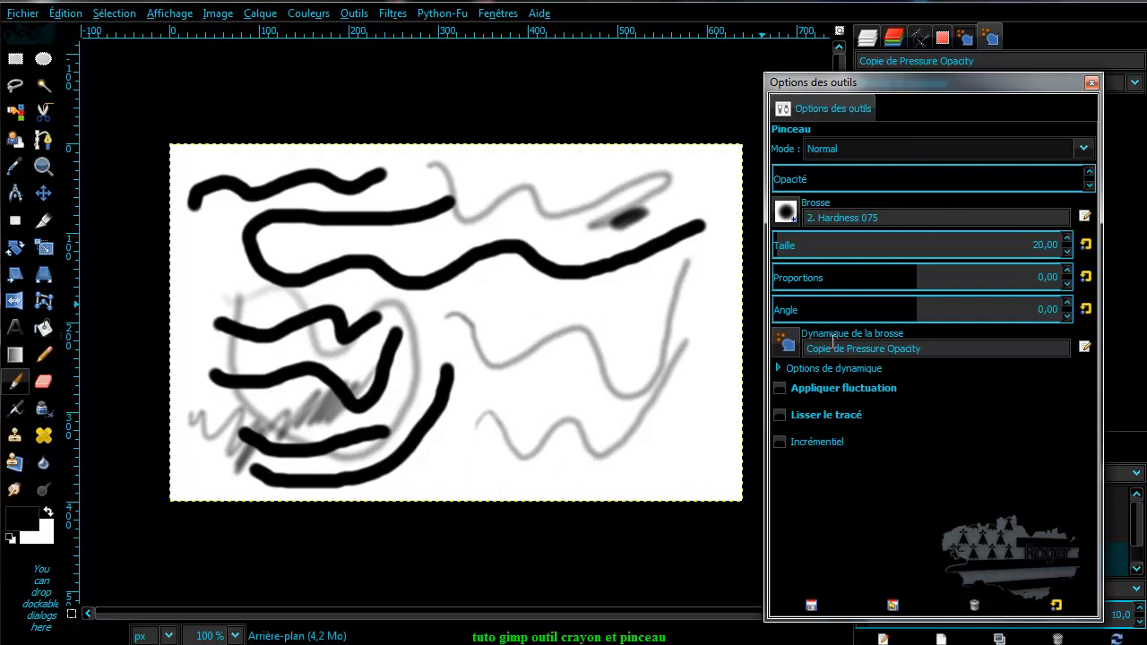
click(786, 342)
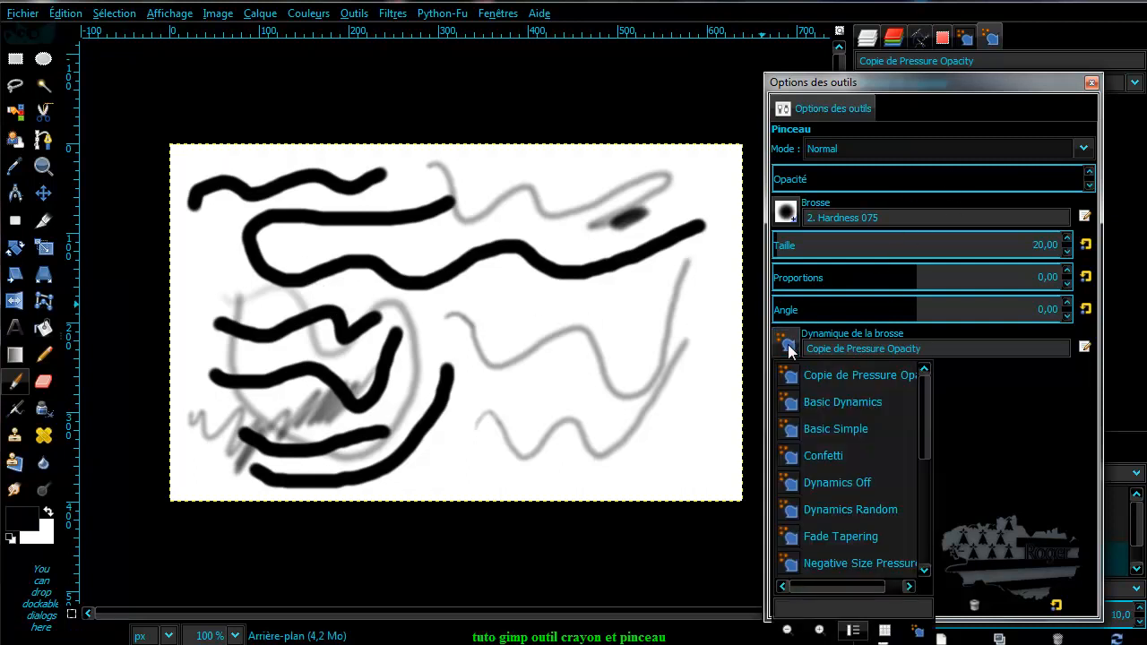
click(787, 345)
mouse_move(473, 353)
mouse_down()
mouse_move(532, 388)
mouse_move(601, 343)
mouse_move(645, 343)
mouse_move(604, 419)
mouse_move(541, 459)
mouse_move(695, 410)
mouse_up()
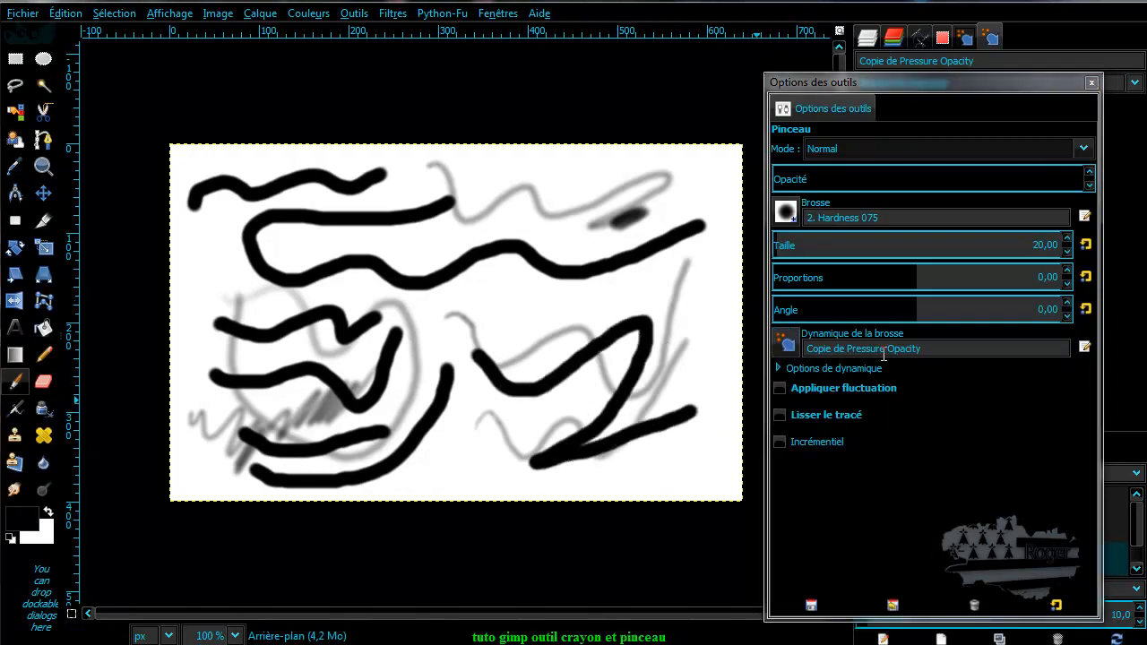
drag(448, 313, 691, 297)
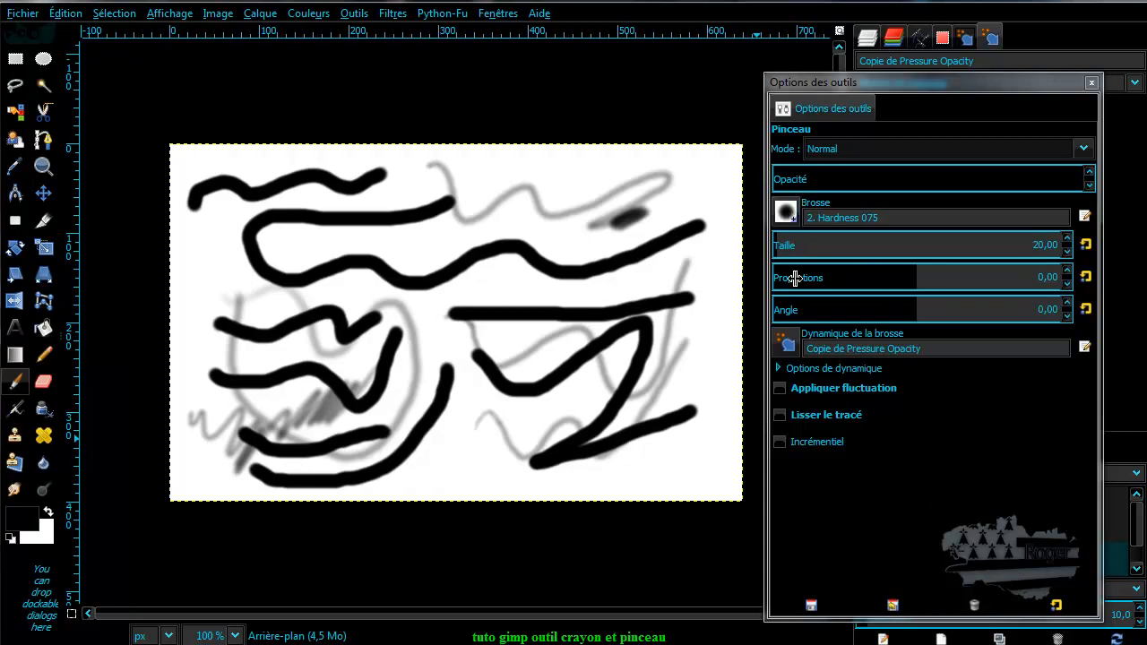
Inspect the Pinceau's dynamics options, collapse them, and move the tool options clear of the mapping matrix in a smaller window.
click(777, 368)
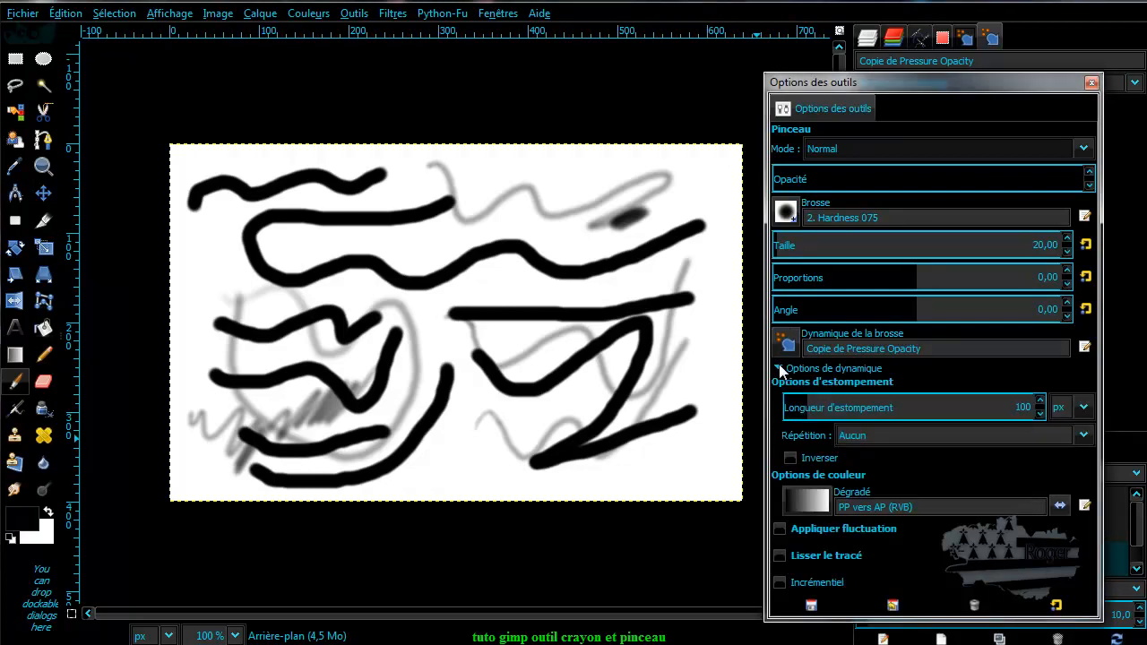
click(779, 368)
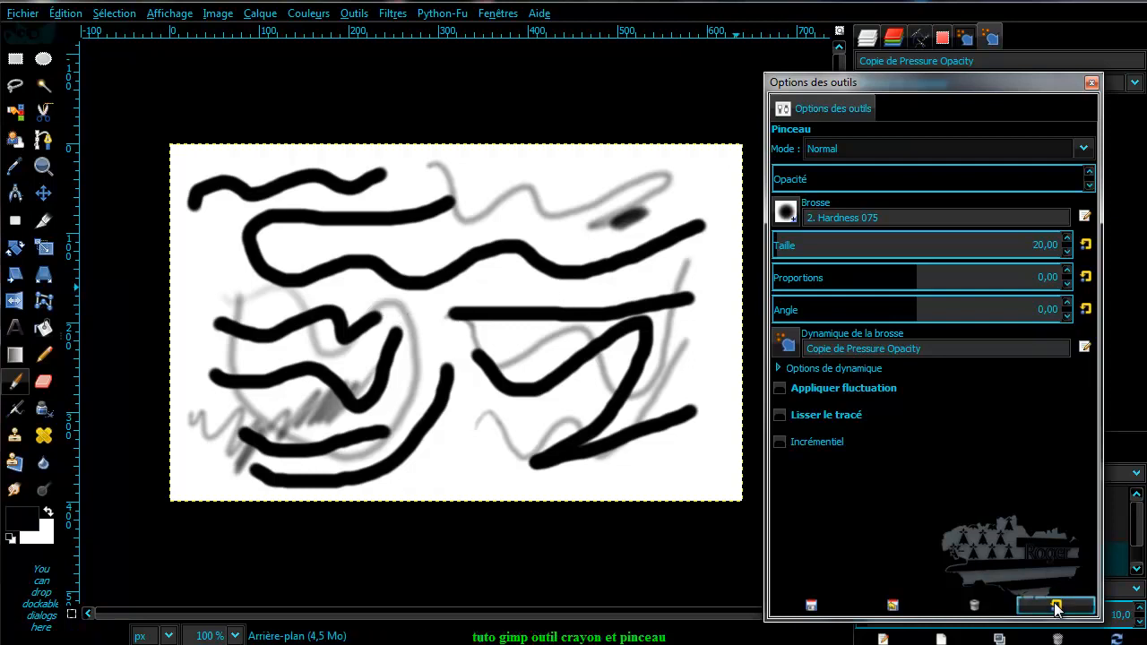
drag(819, 107, 589, 179)
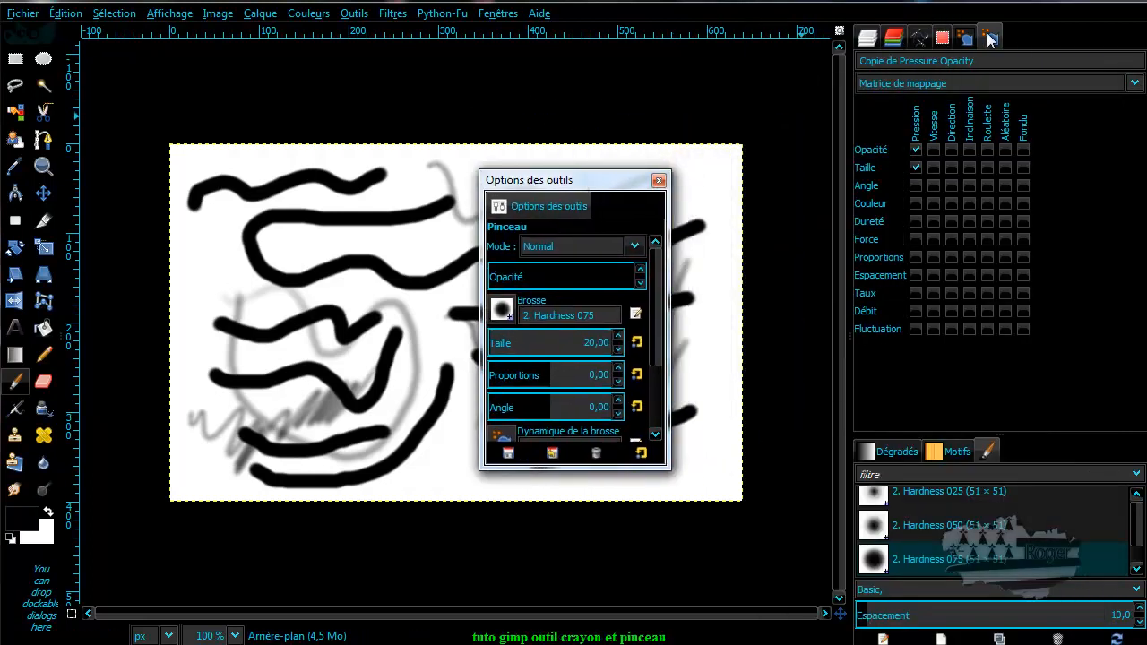